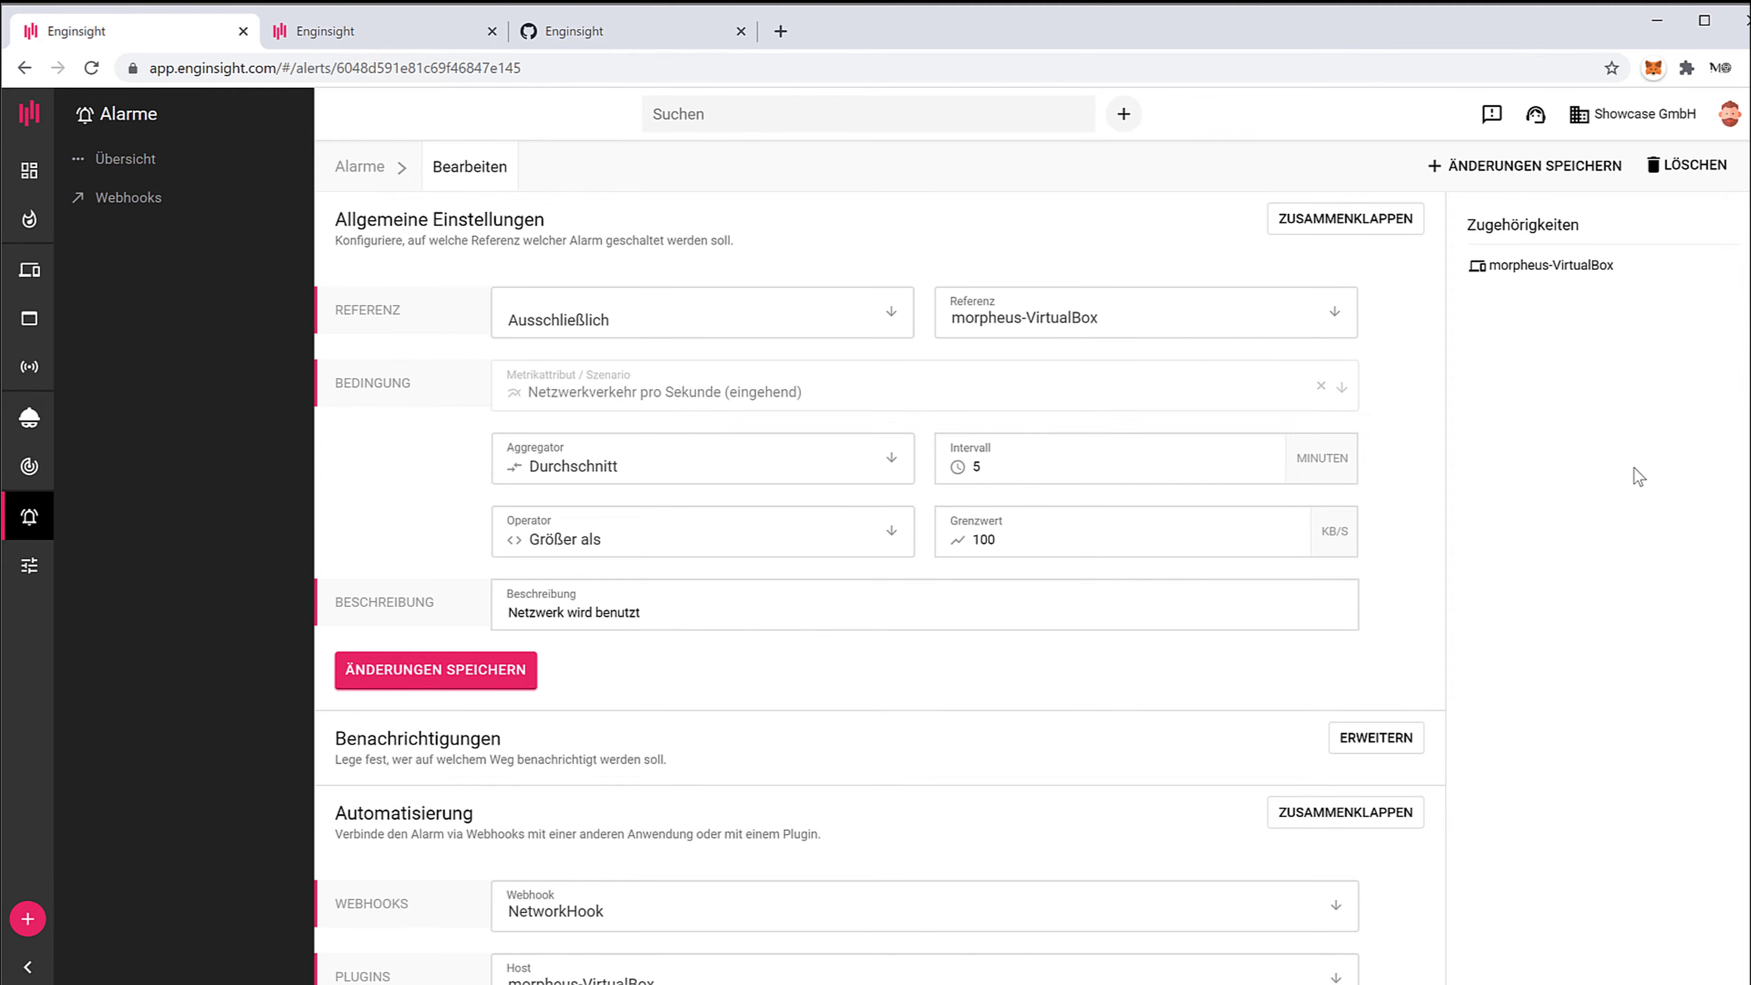
- Review the network traffic alarm's condition and reference settings together with its webhook, host and plugin automation settings
{"action": "scroll", "coordinate": [1639, 476], "scroll_direction": "down", "scroll_amount": 3}
{"action": "scroll", "coordinate": [1639, 476], "scroll_direction": "down", "scroll_amount": 2}
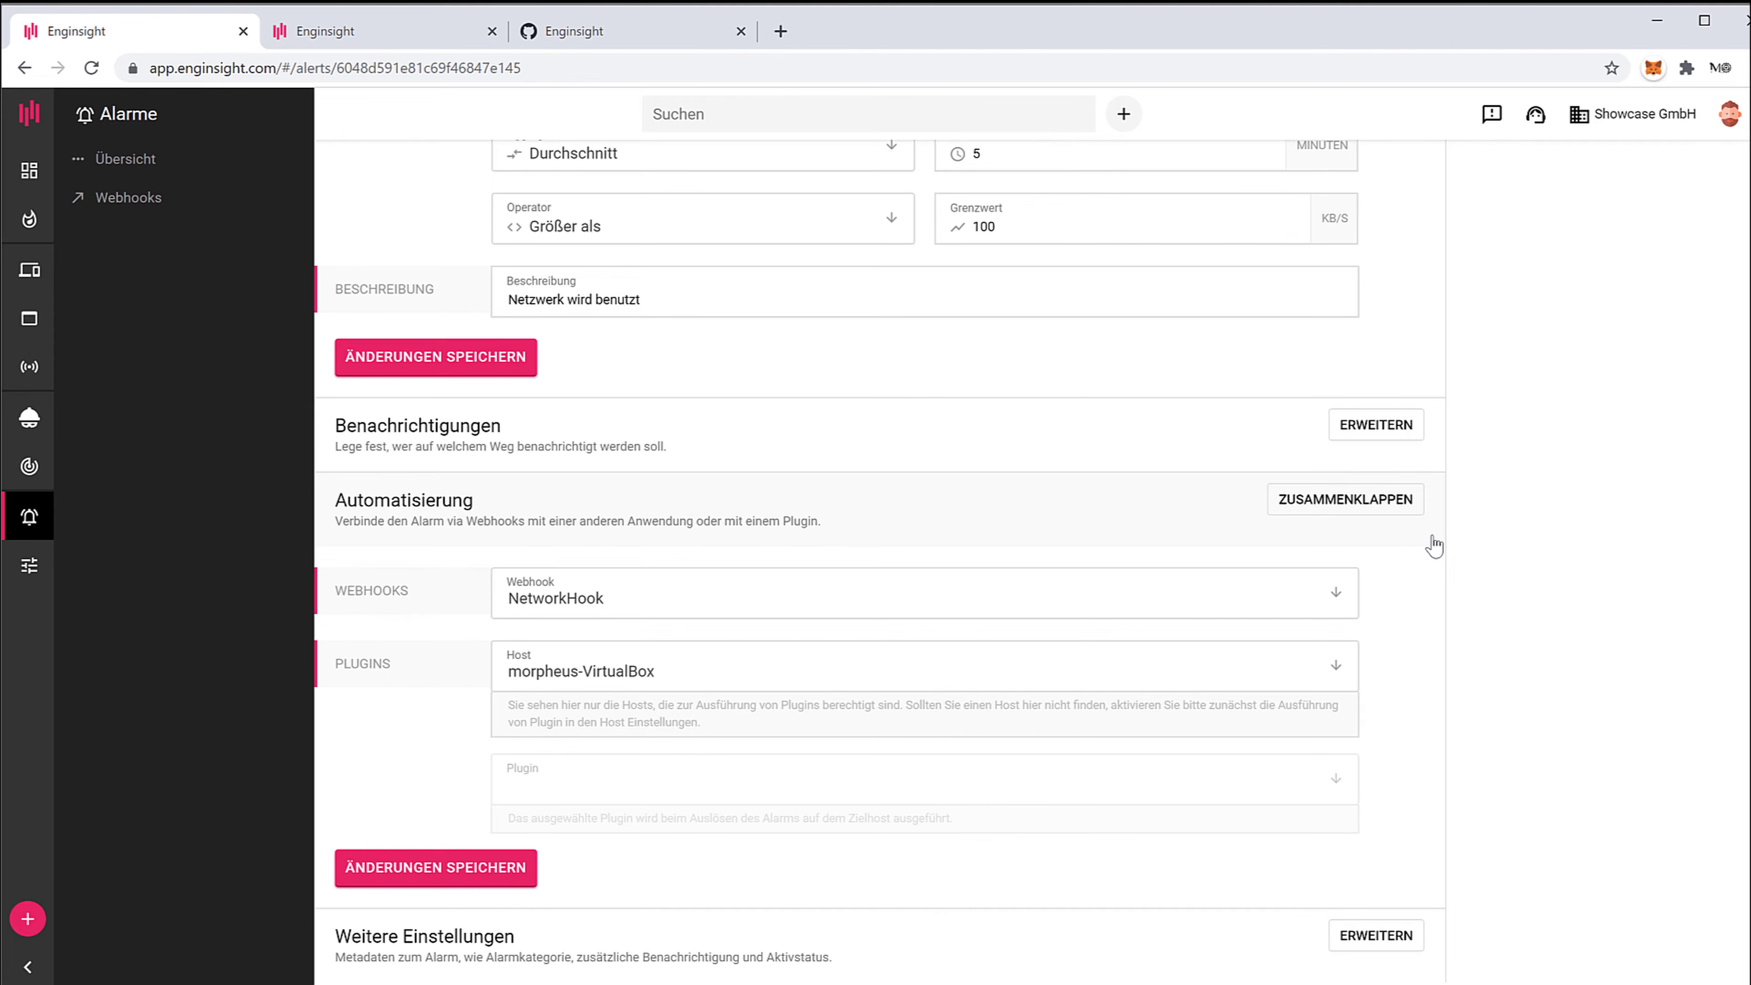
{"action": "scroll", "coordinate": [1434, 545], "scroll_direction": "up", "scroll_amount": 4}
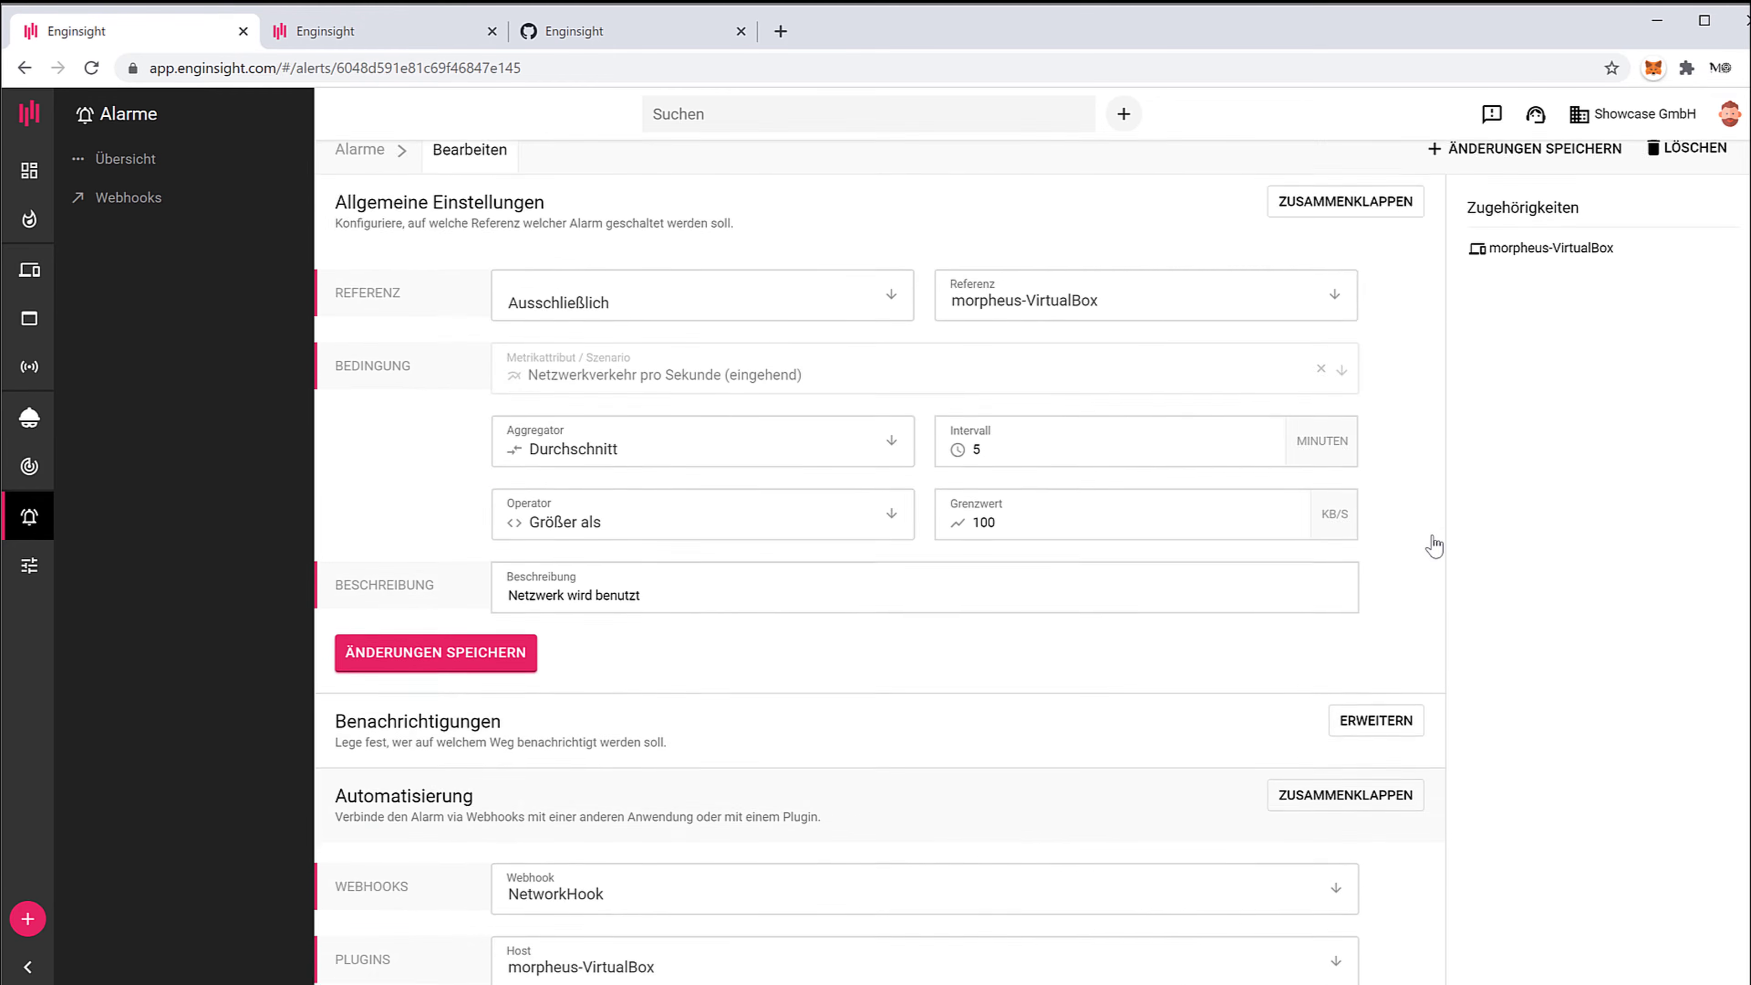
{"action": "scroll", "coordinate": [1434, 545], "scroll_direction": "down", "scroll_amount": 3}
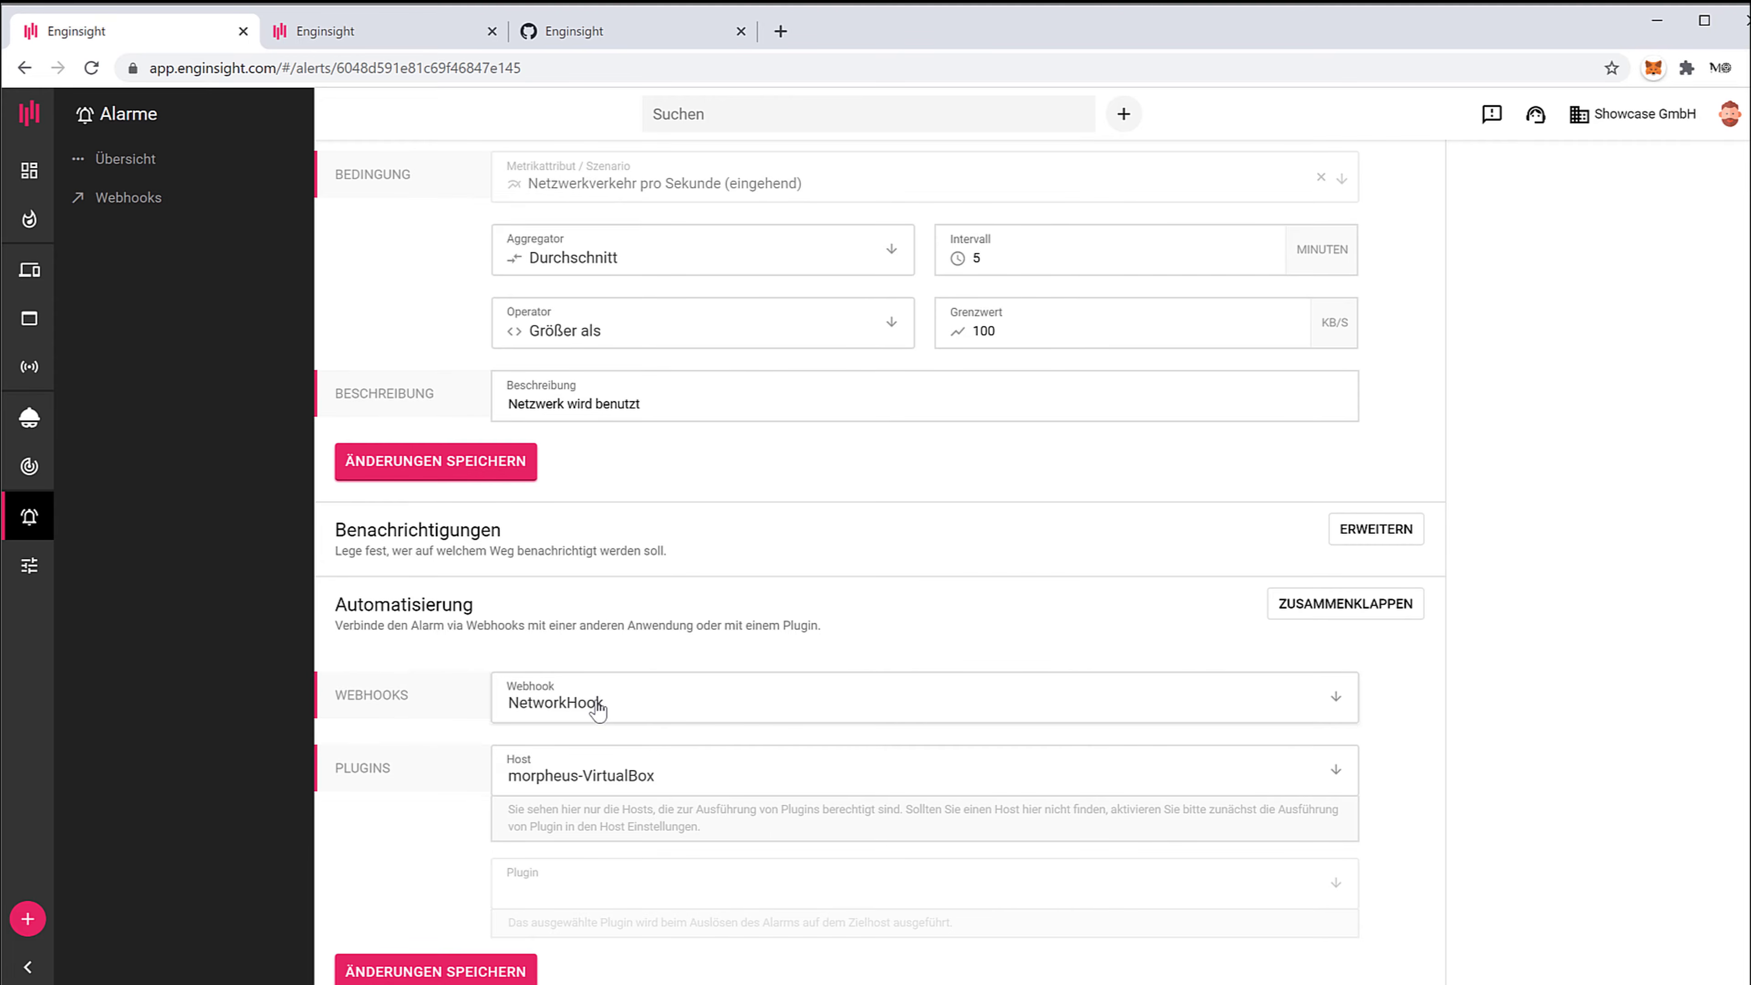
{"action": "scroll", "coordinate": [597, 707], "scroll_direction": "up", "scroll_amount": 3}
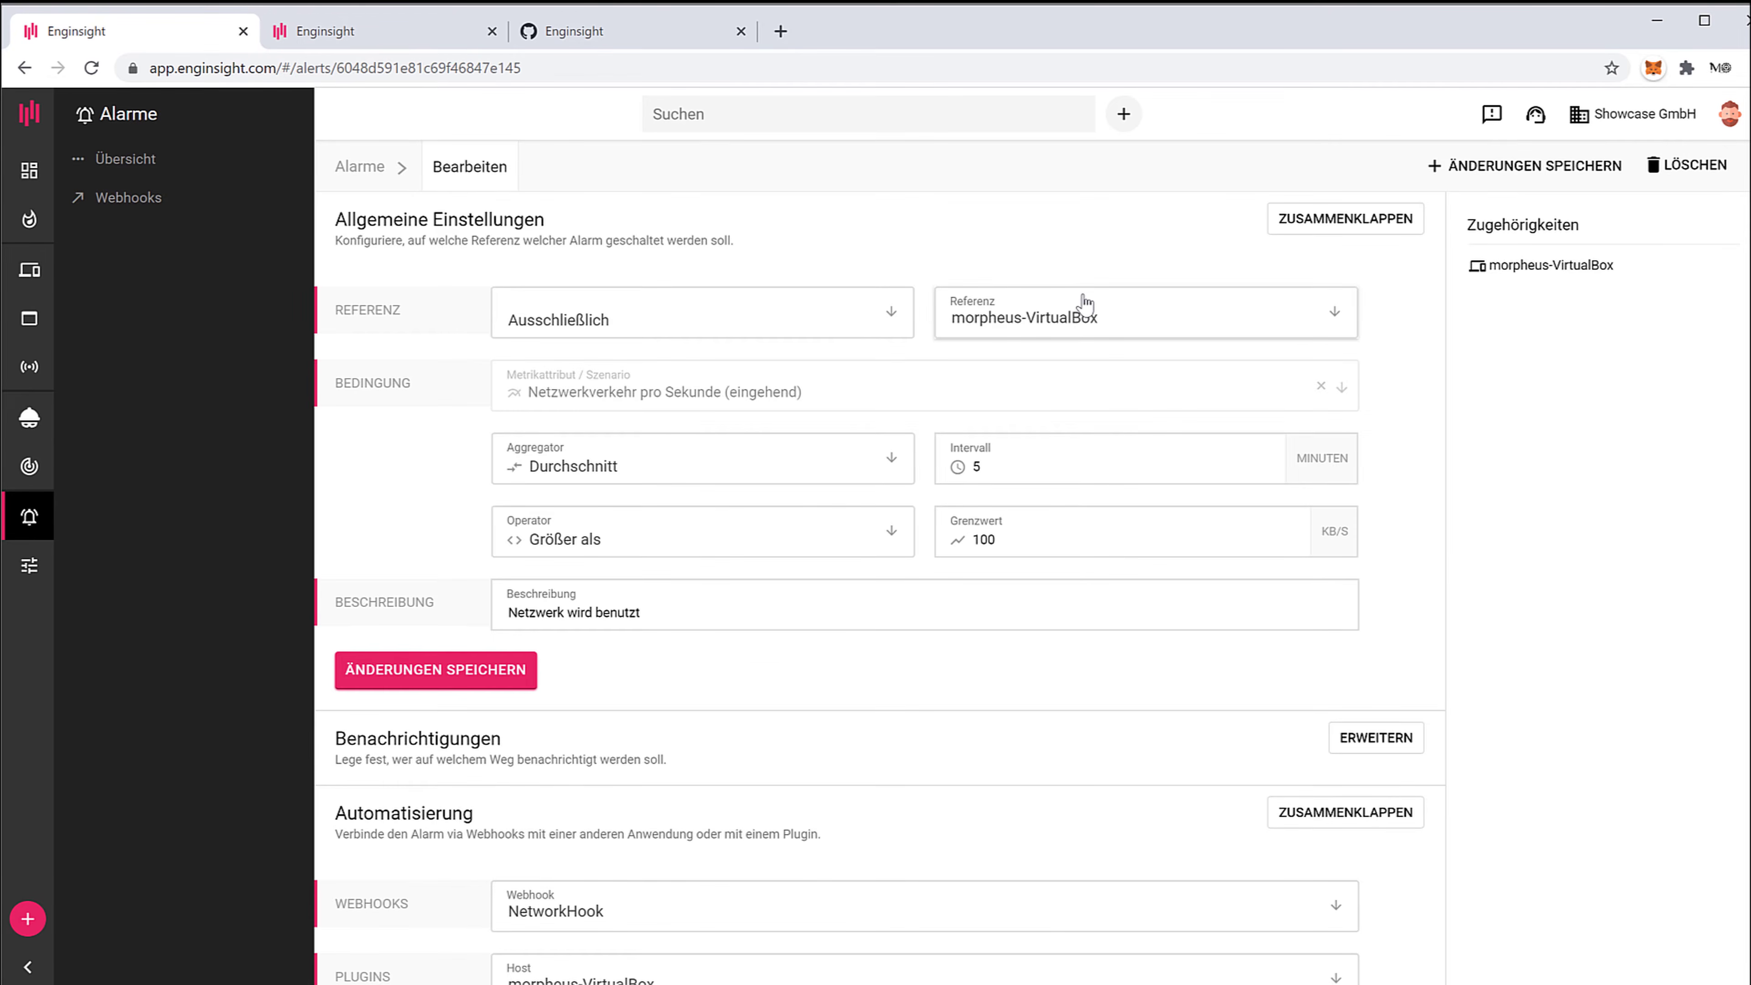
{"action": "scroll", "coordinate": [1134, 664], "scroll_direction": "down", "scroll_amount": 1}
{"action": "scroll", "coordinate": [1134, 664], "scroll_direction": "down", "scroll_amount": 4}
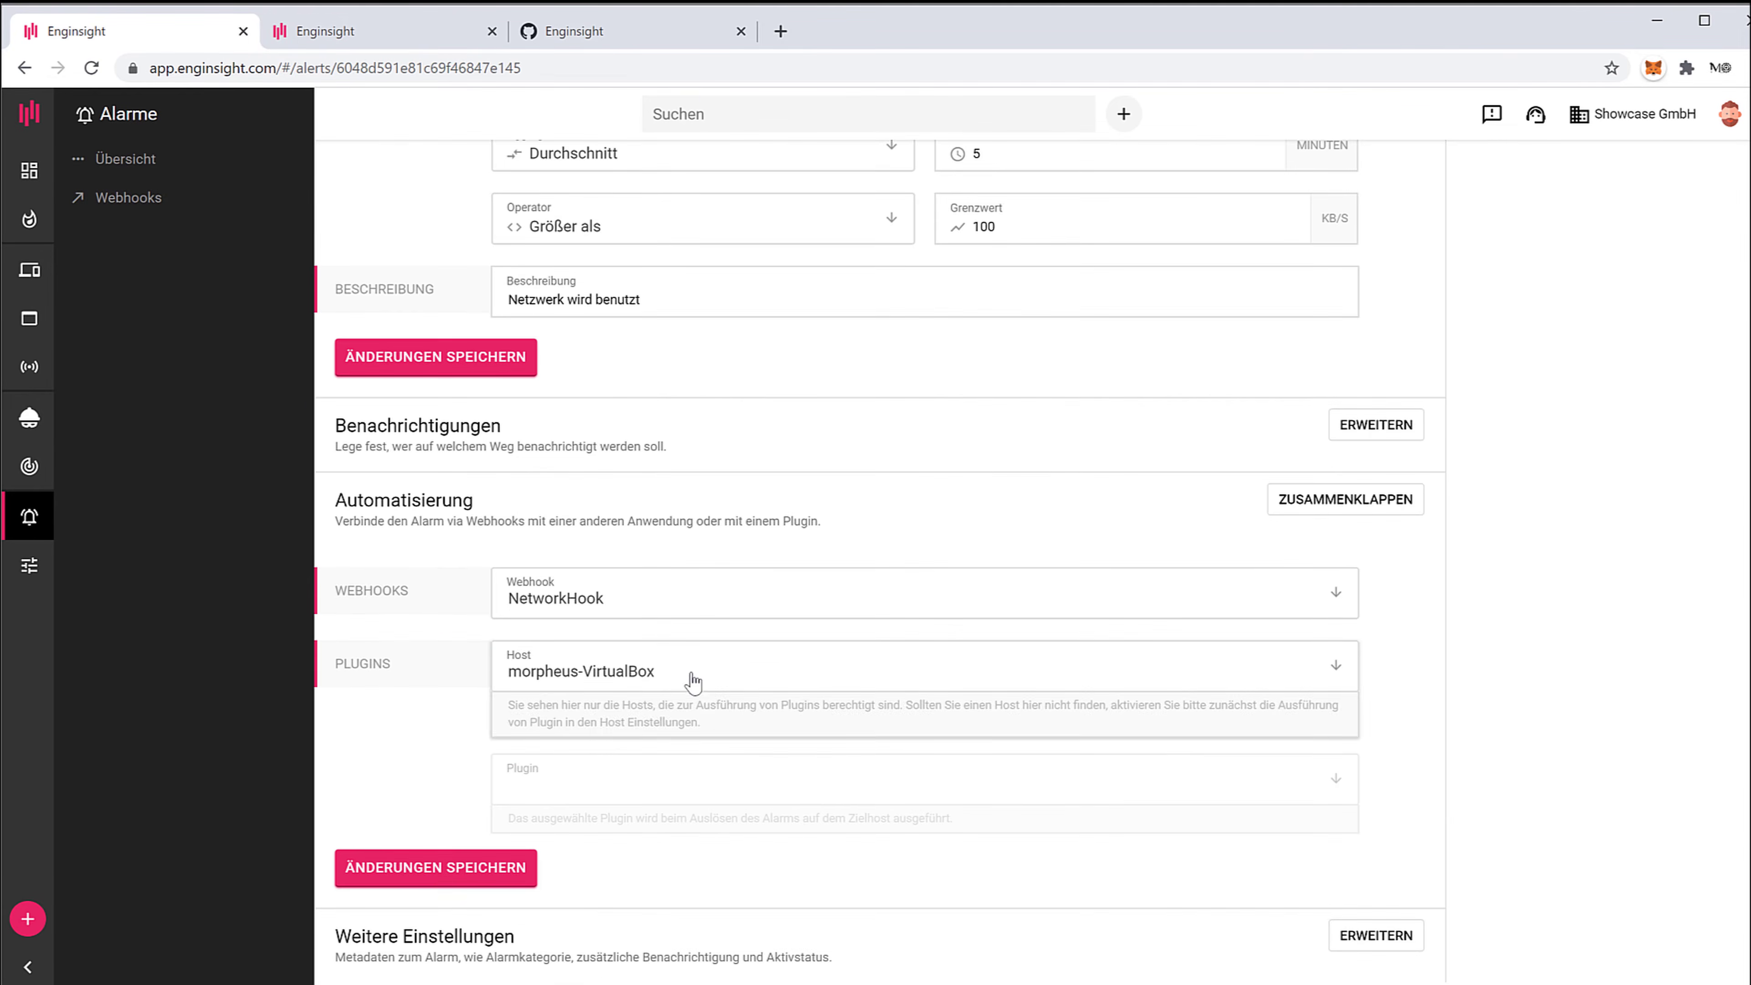
{"action": "left_click", "coordinate": [688, 680]}
{"action": "left_click", "coordinate": [400, 723]}
{"action": "scroll", "coordinate": [1381, 605], "scroll_direction": "up", "scroll_amount": 4}
{"action": "scroll", "coordinate": [1381, 605], "scroll_direction": "up", "scroll_amount": 1}
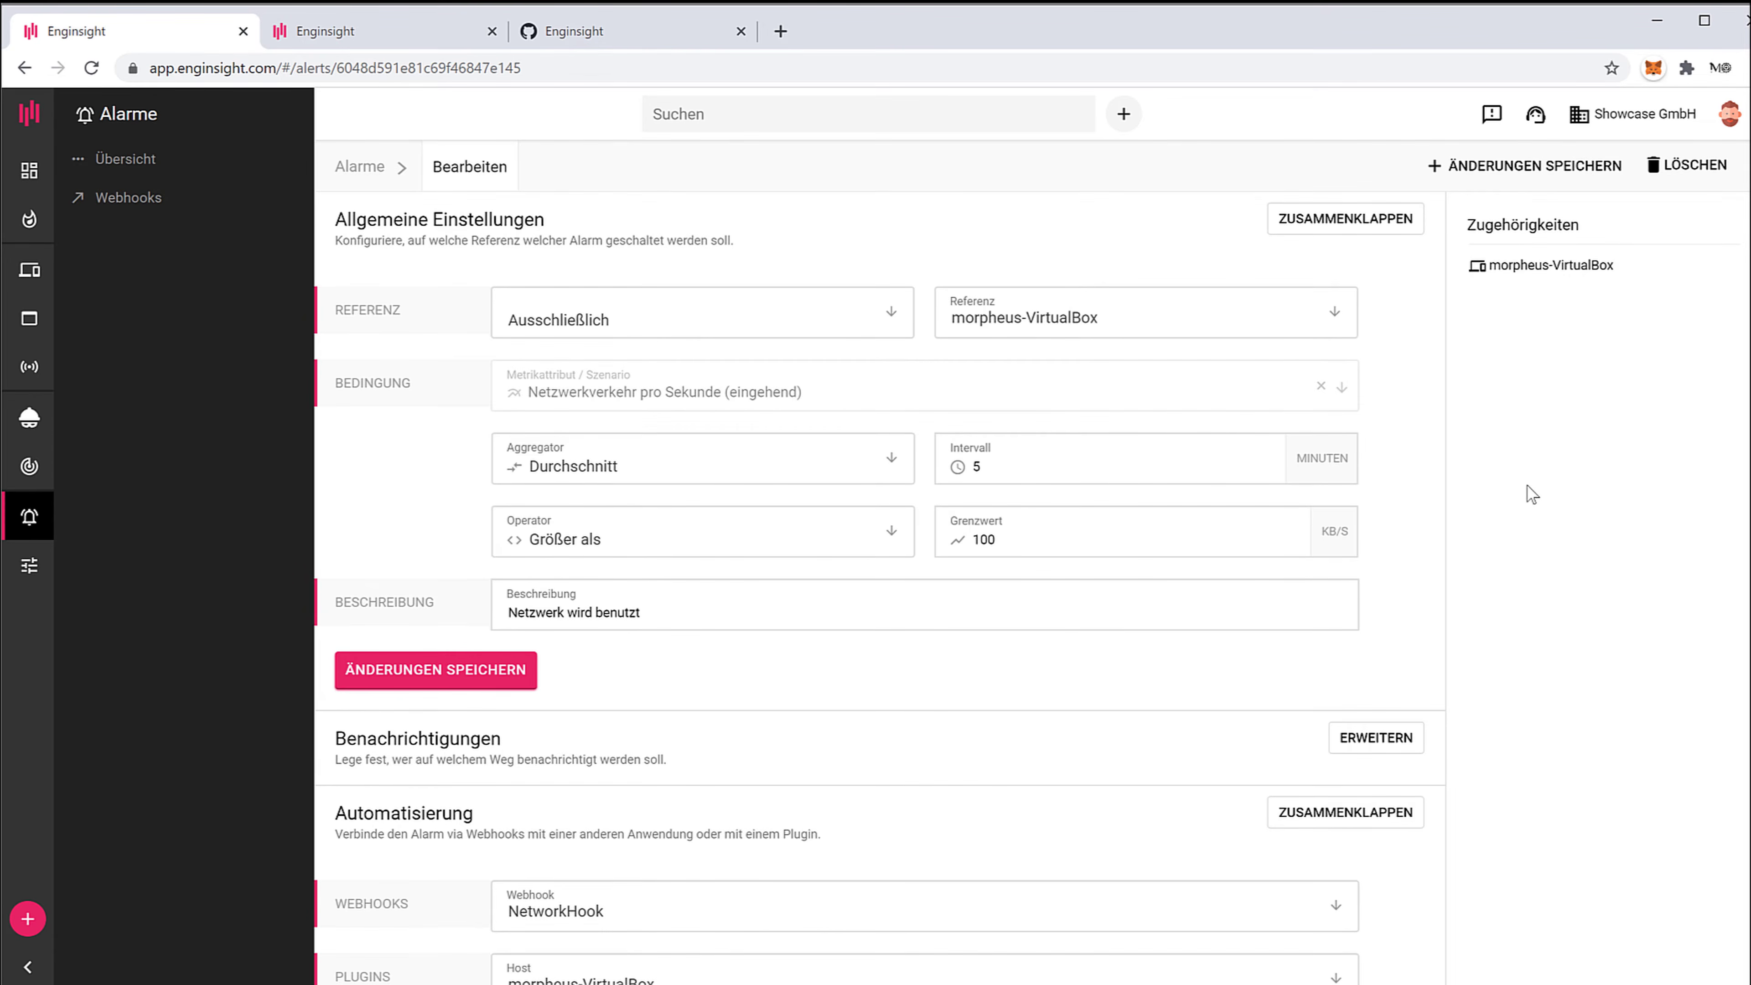
{"action": "scroll", "coordinate": [1532, 495], "scroll_direction": "down", "scroll_amount": 5}
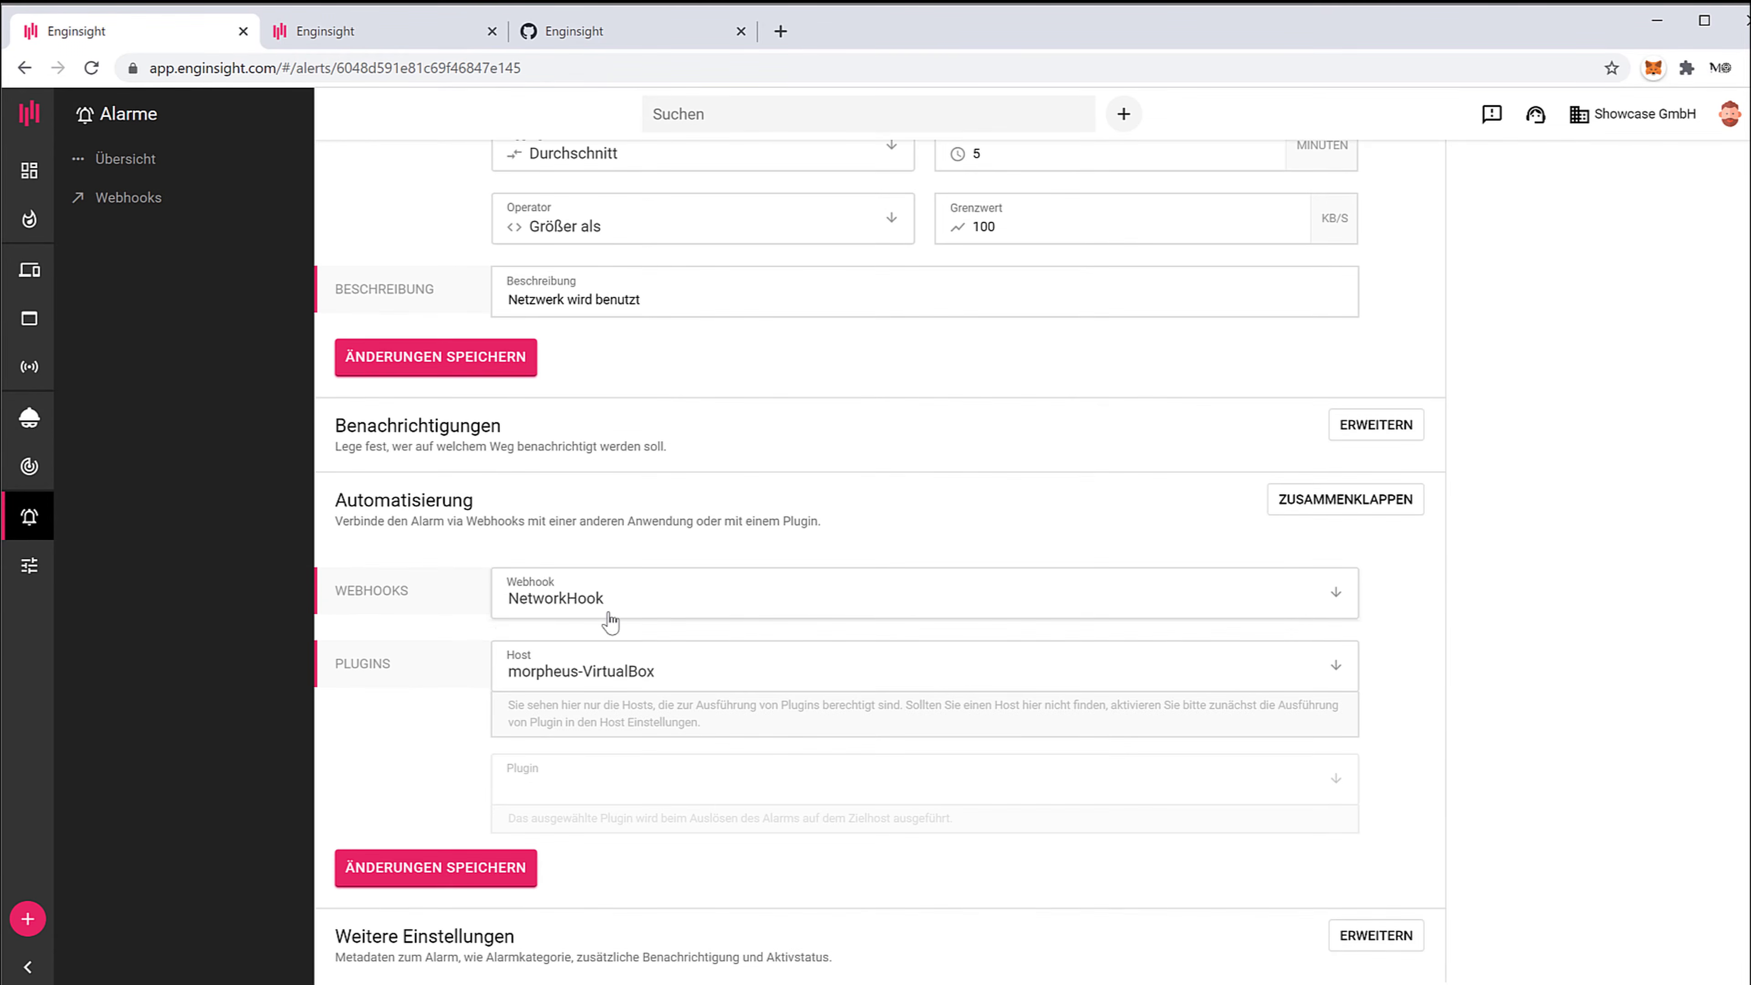
{"action": "scroll", "coordinate": [992, 304], "scroll_direction": "up", "scroll_amount": 5}
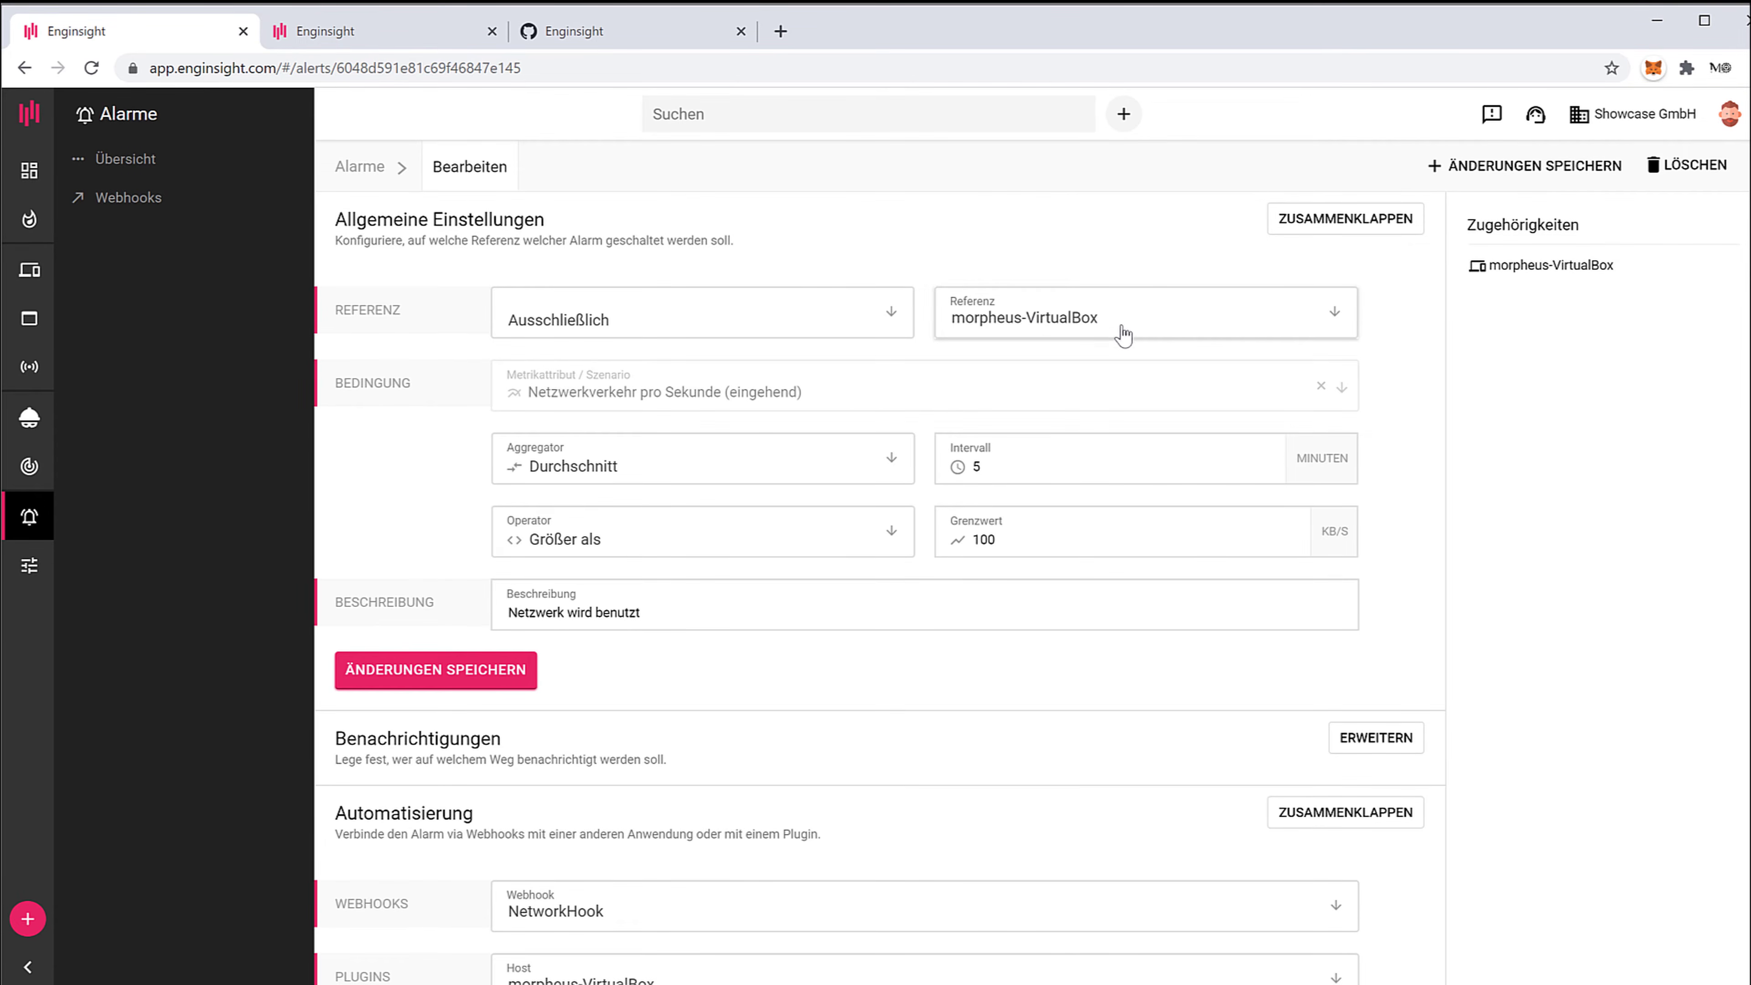
{"action": "scroll", "coordinate": [1039, 610], "scroll_direction": "down", "scroll_amount": 2}
{"action": "scroll", "coordinate": [1038, 611], "scroll_direction": "down", "scroll_amount": 1}
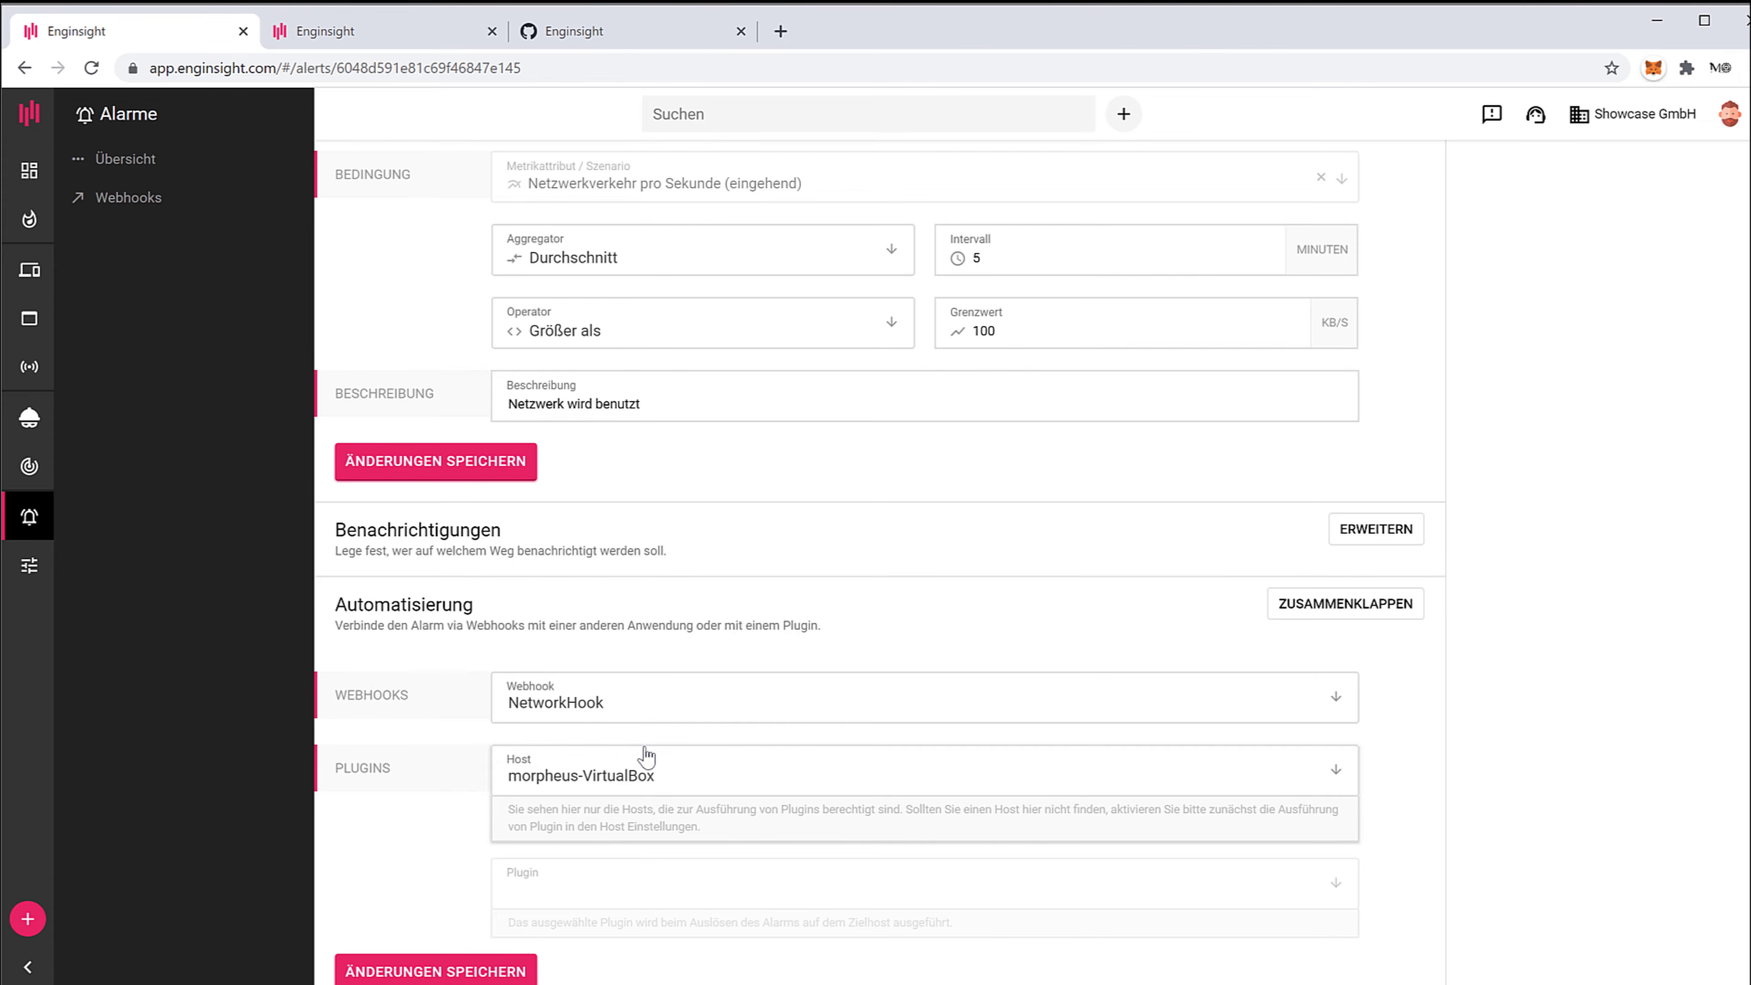
{"action": "scroll", "coordinate": [646, 756], "scroll_direction": "down", "scroll_amount": 3}
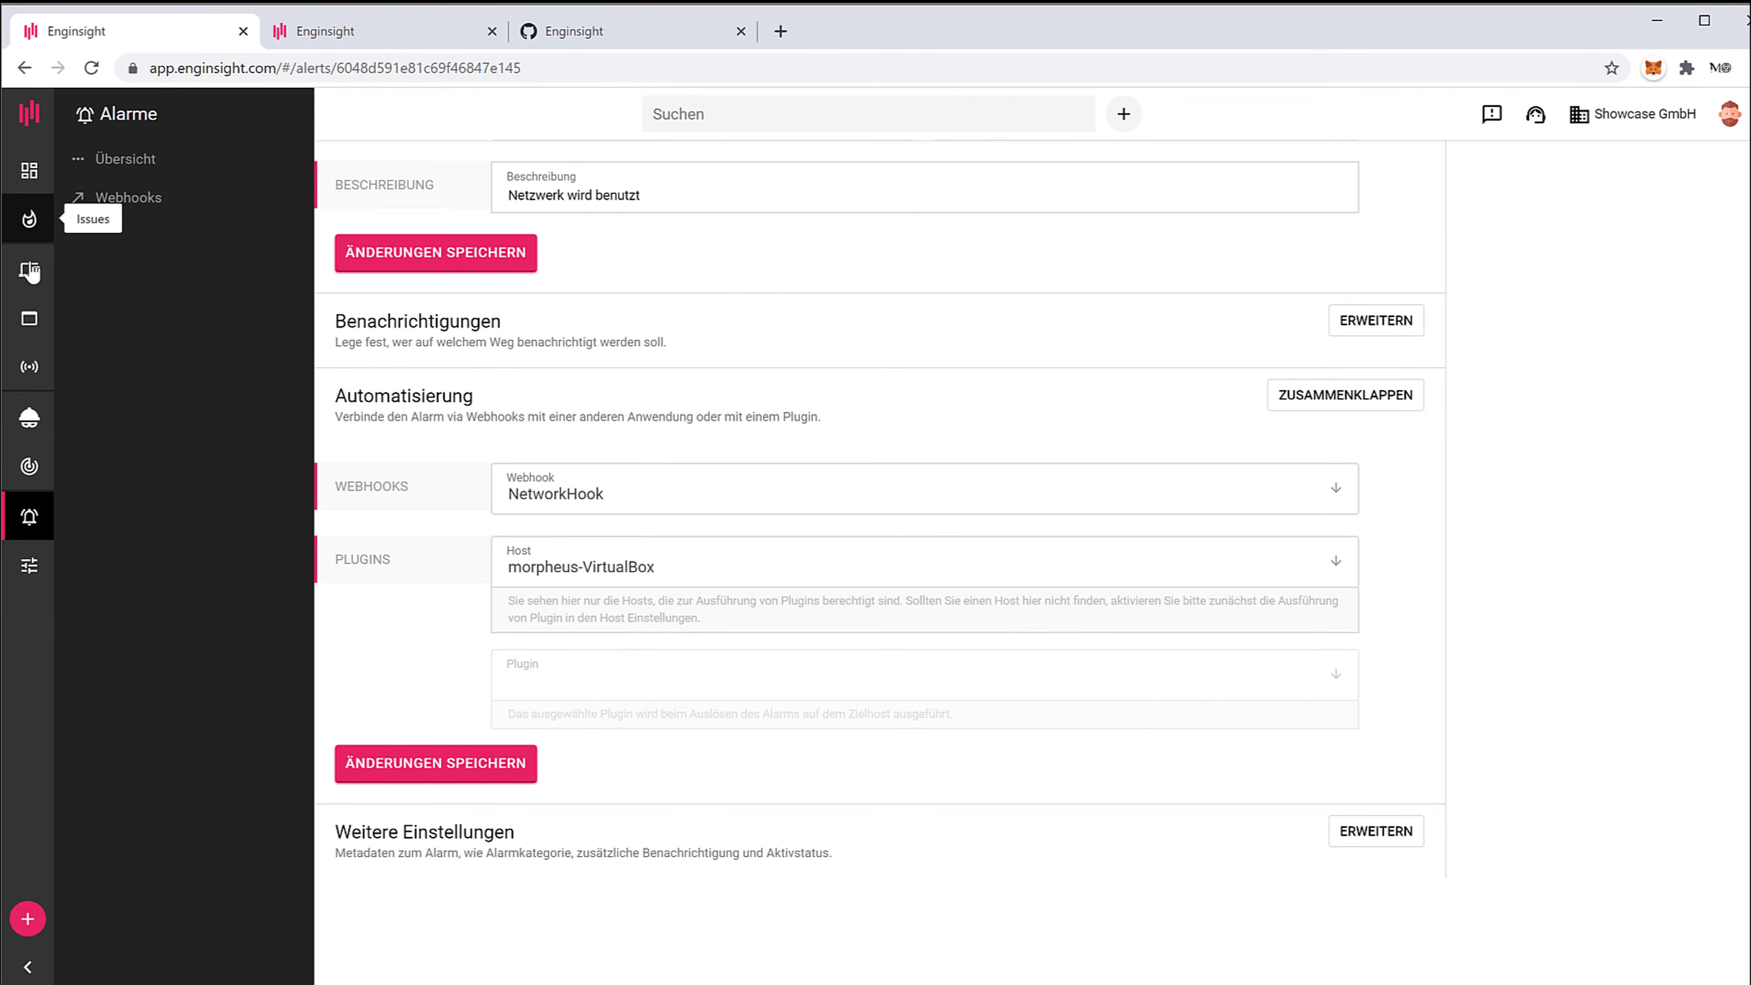
- Start creating a new plugin in the plugin overview of the Hosts area
{"action": "left_click", "coordinate": [30, 285]}
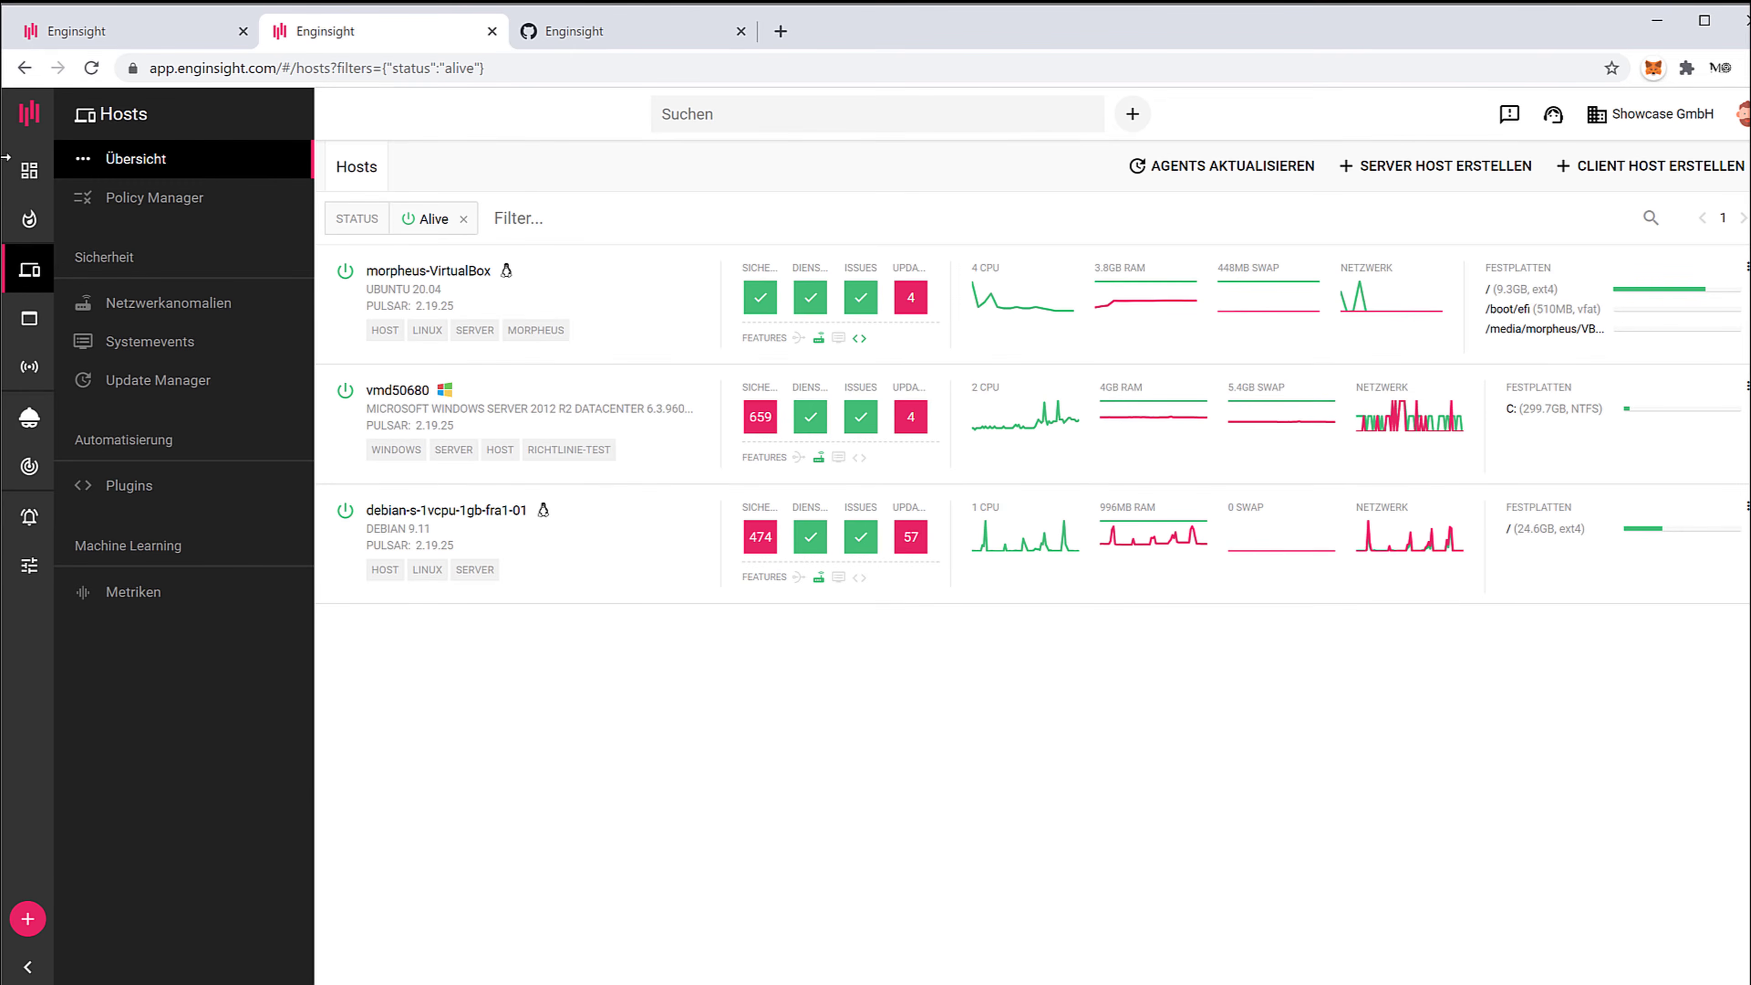
{"action": "left_click", "coordinate": [147, 494]}
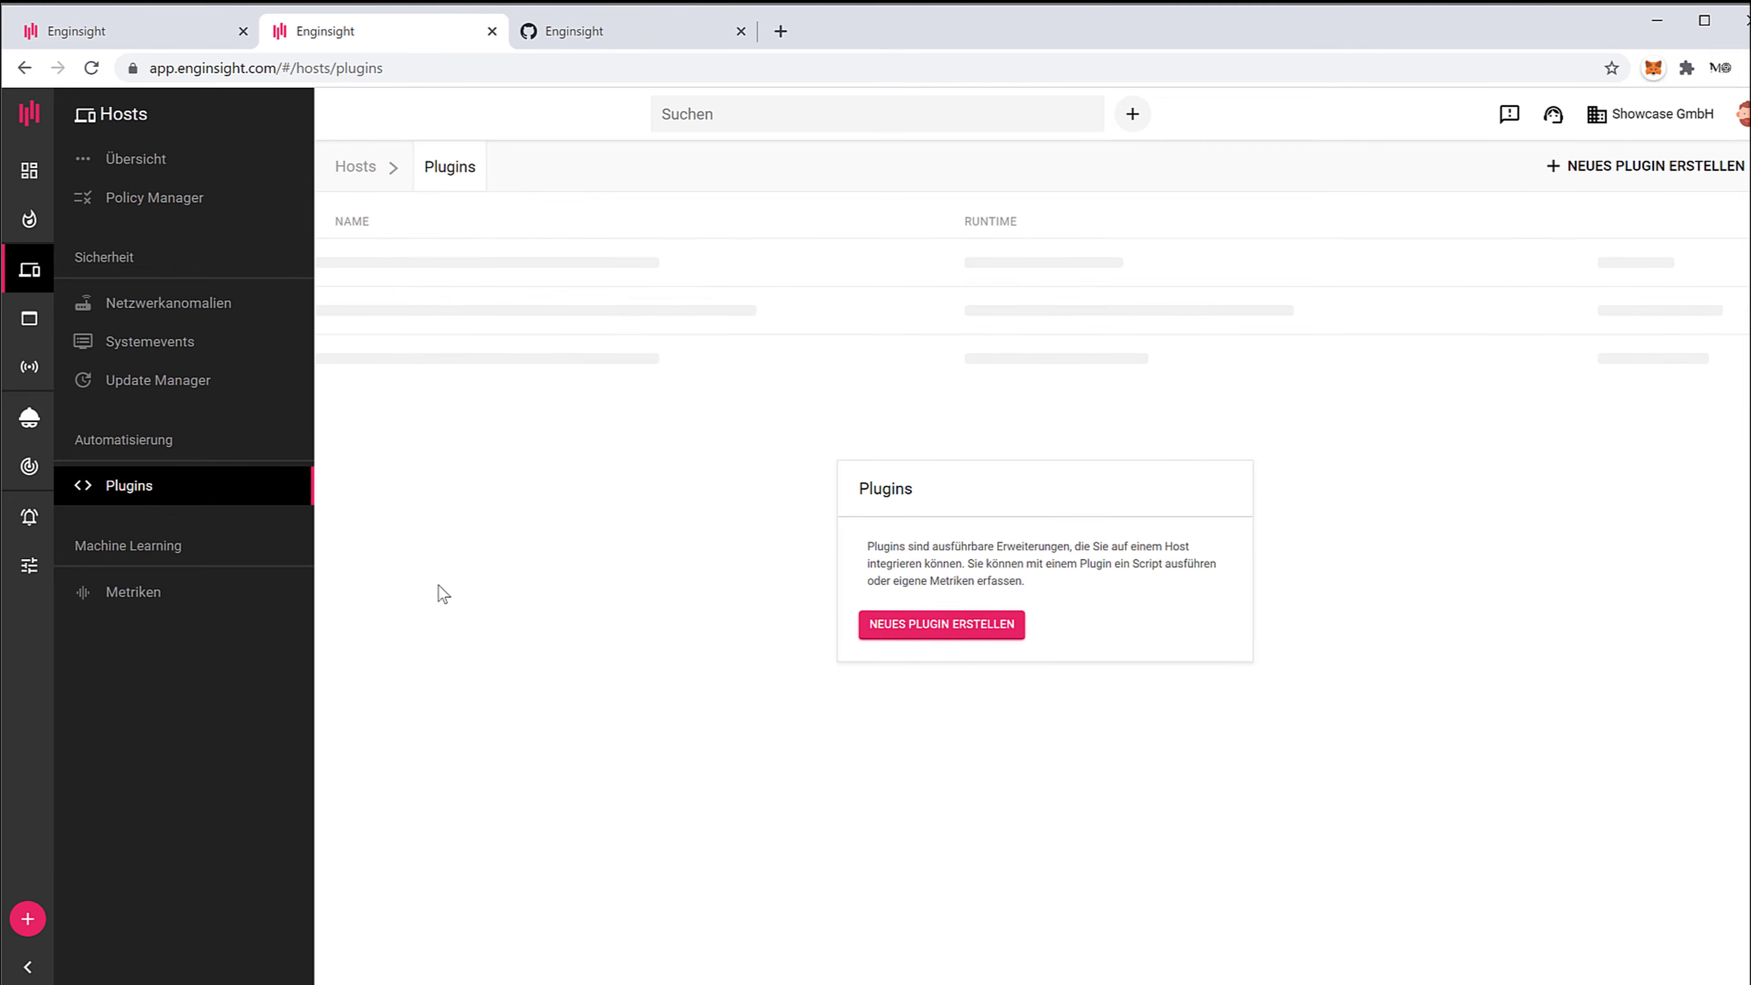
{"action": "left_click", "coordinate": [1001, 635]}
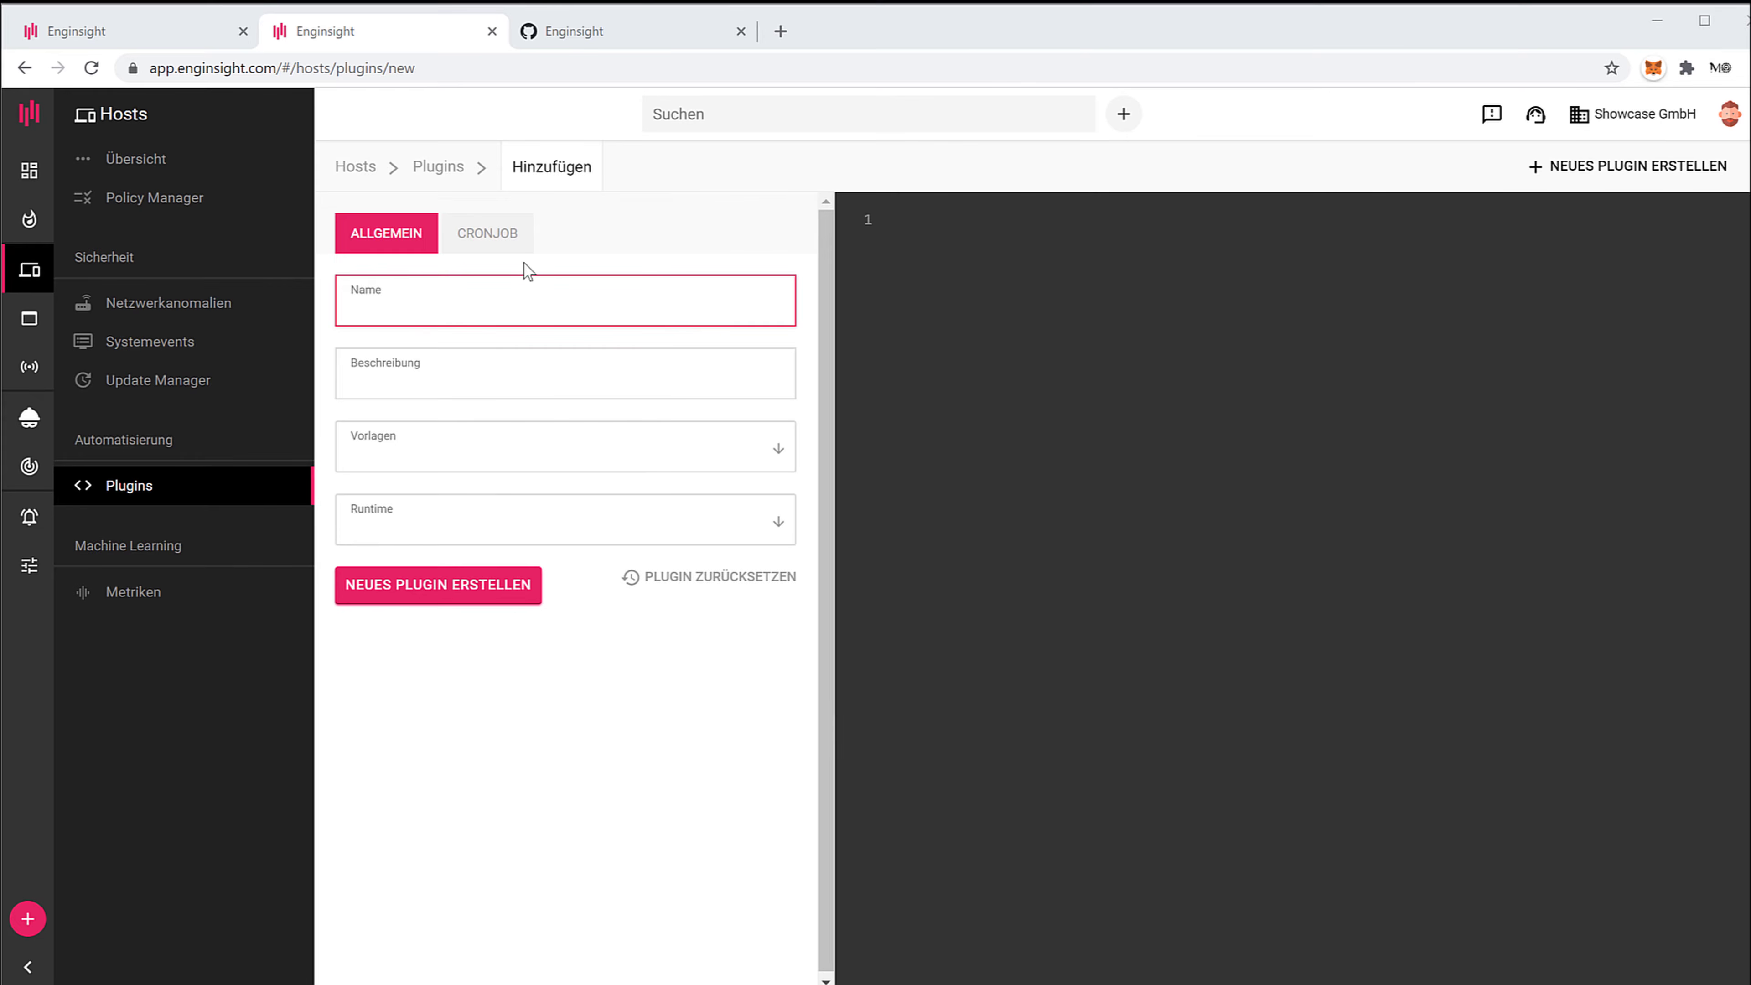
- Name the plugin "Kill firefox" and enter the description "kill network intensive process"
{"action": "left_click", "coordinate": [504, 297]}
{"action": "type", "text": "Ki"}
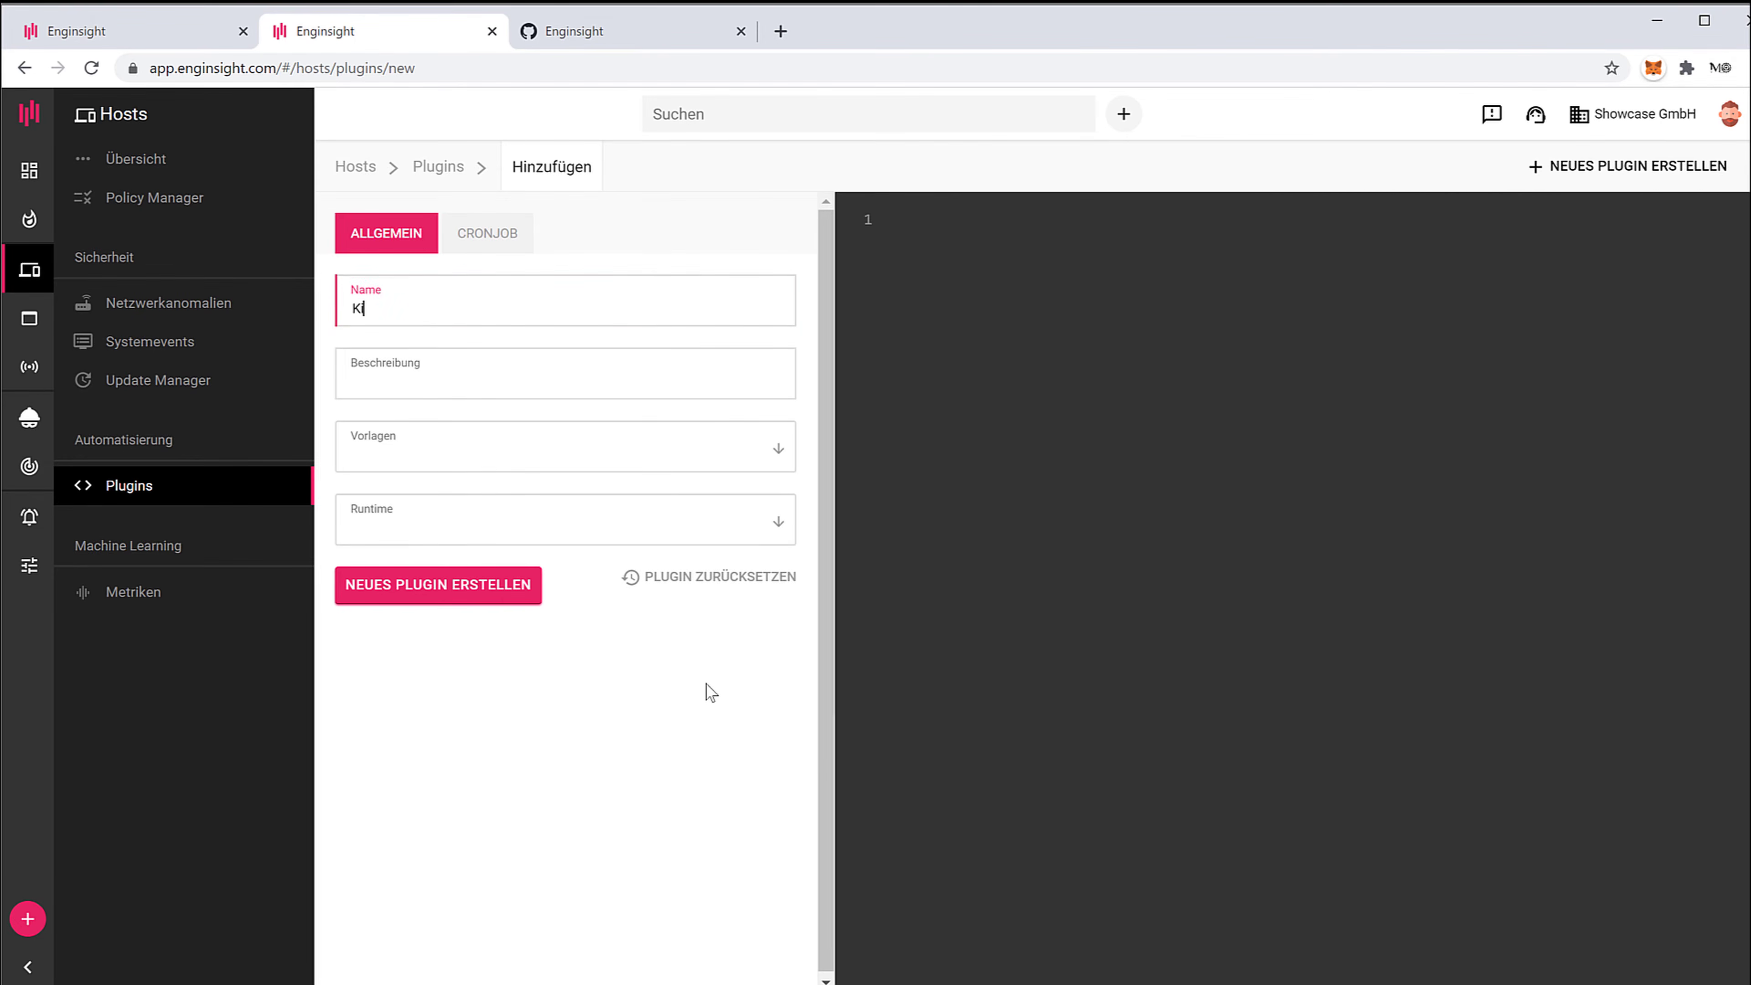
{"action": "type", "text": "ll firefox"}
{"action": "left_click", "coordinate": [435, 365]}
{"action": "type", "text": "ikll networ"}
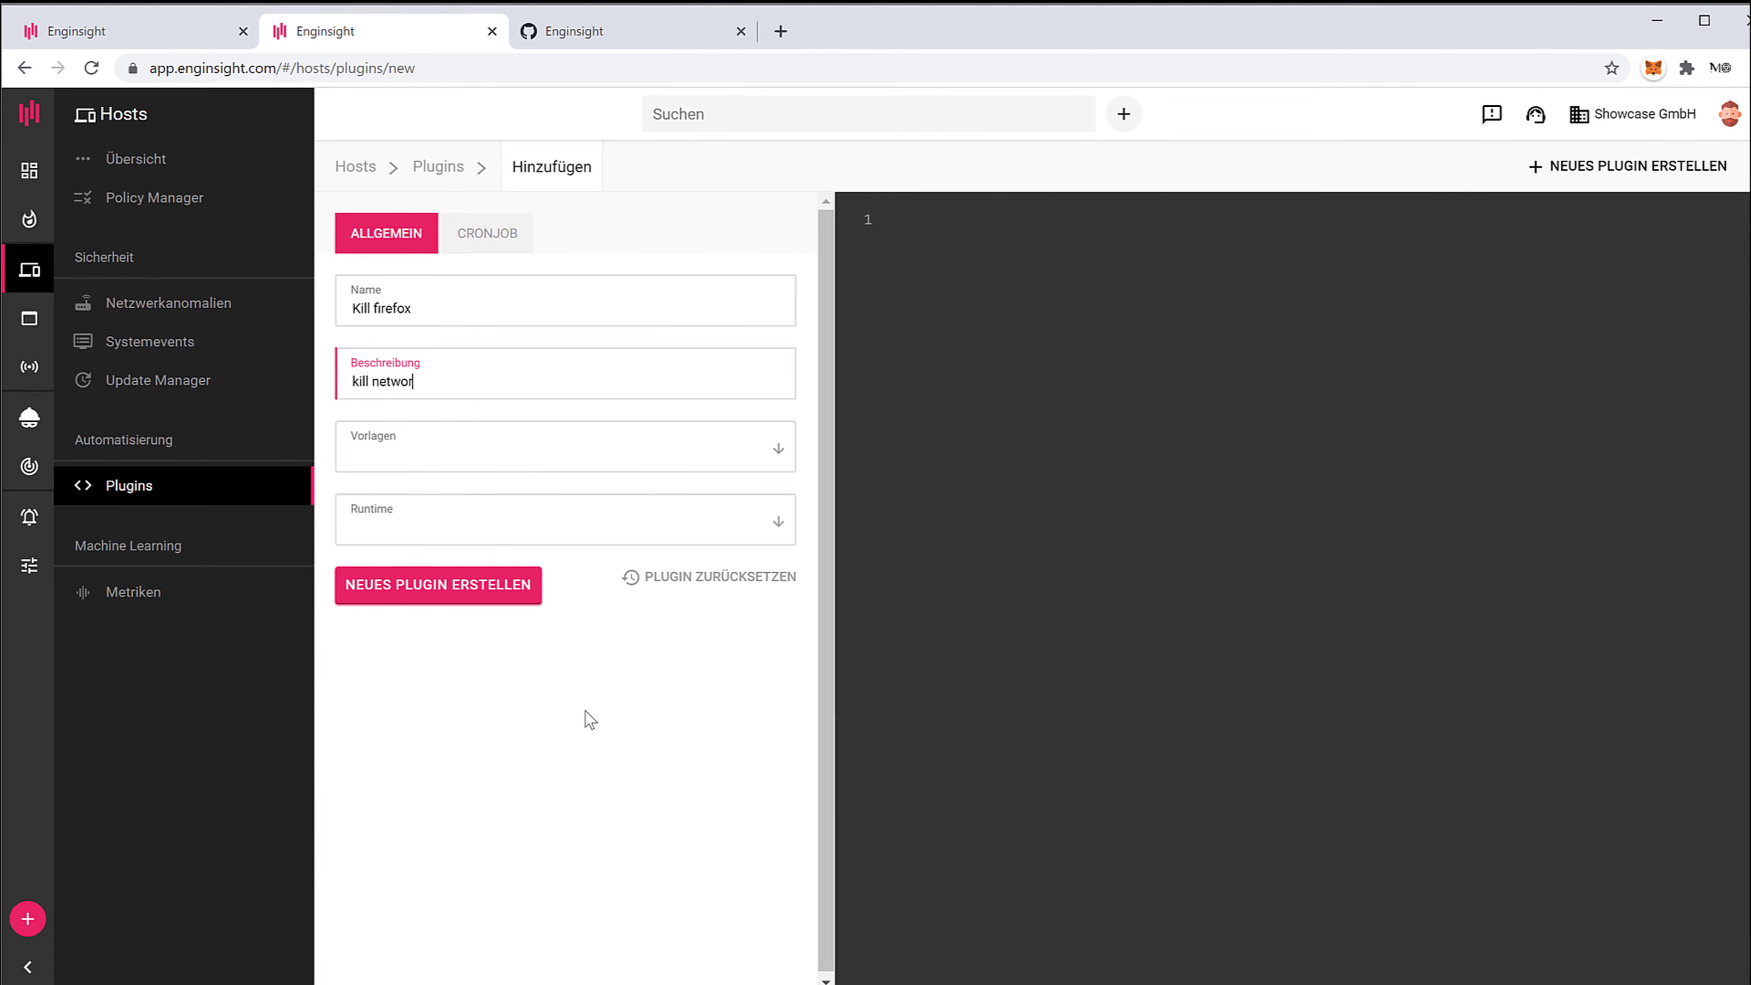
{"action": "type", "text": "k intensiv "}
{"action": "type", "text": " process"}
- Load the template "Custom Metrics: Nginx Metriken (Bash)" and look through its script
{"action": "left_click", "coordinate": [547, 456]}
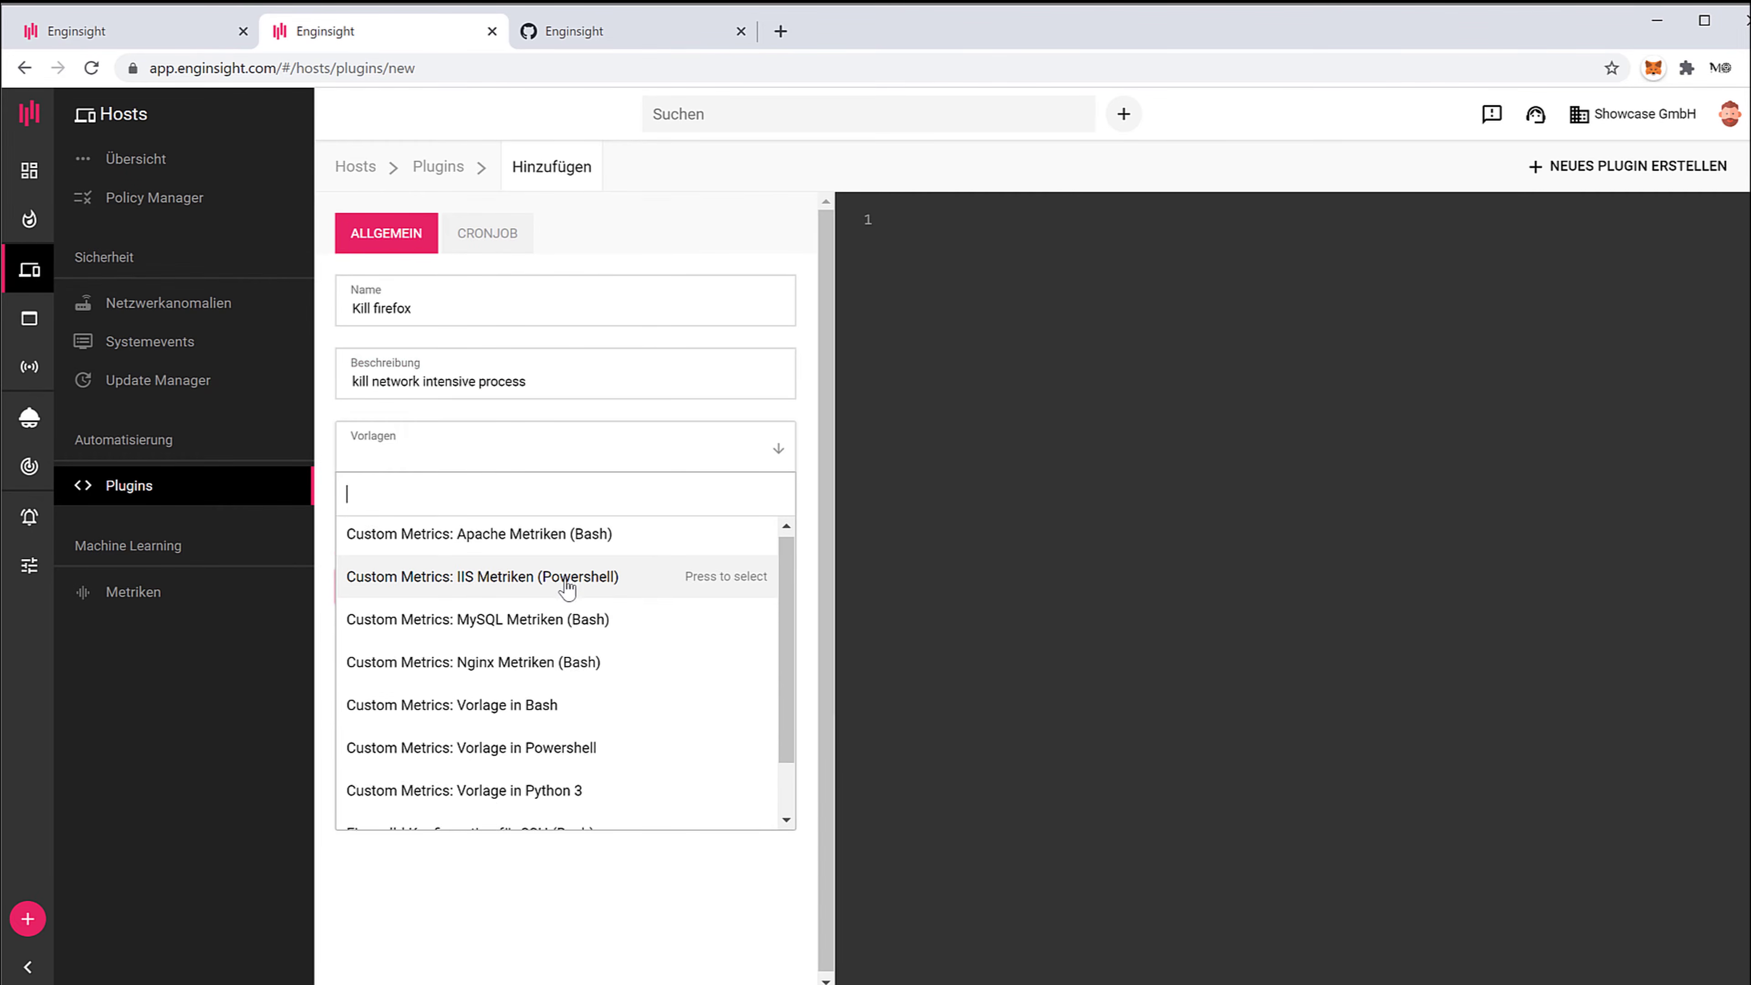
{"action": "scroll", "coordinate": [559, 583], "scroll_direction": "down", "scroll_amount": 1}
{"action": "scroll", "coordinate": [547, 648], "scroll_direction": "up", "scroll_amount": 1}
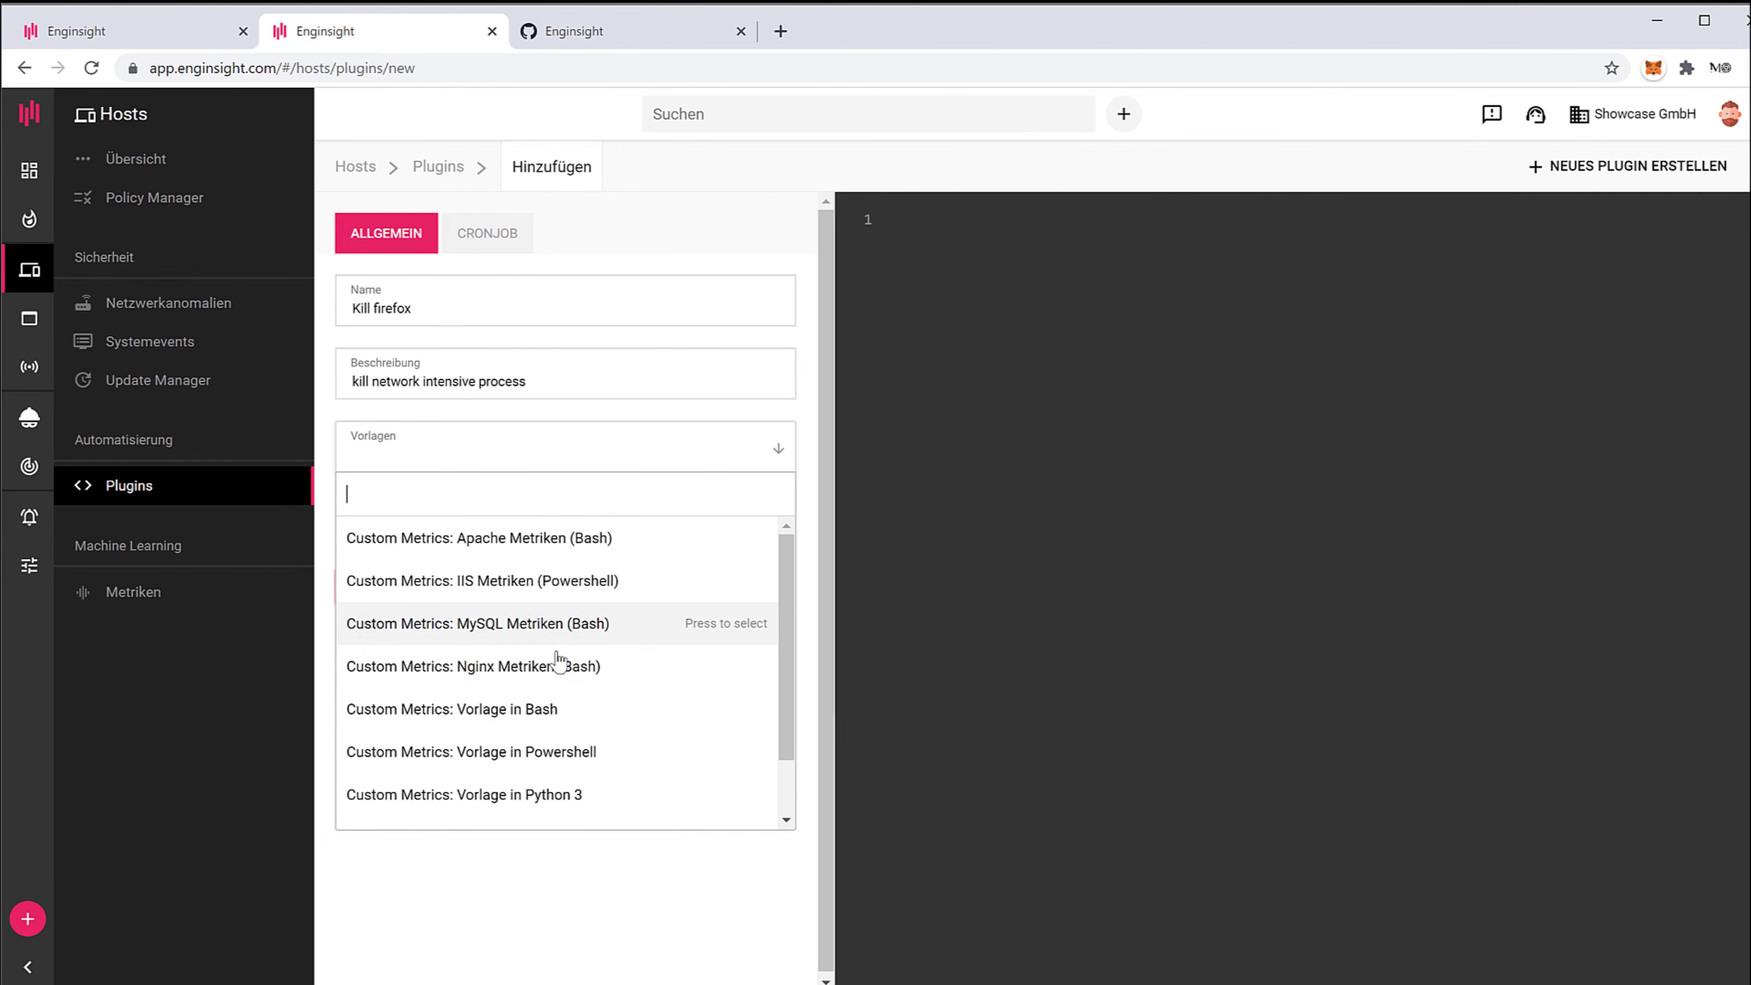
{"action": "left_click", "coordinate": [544, 666]}
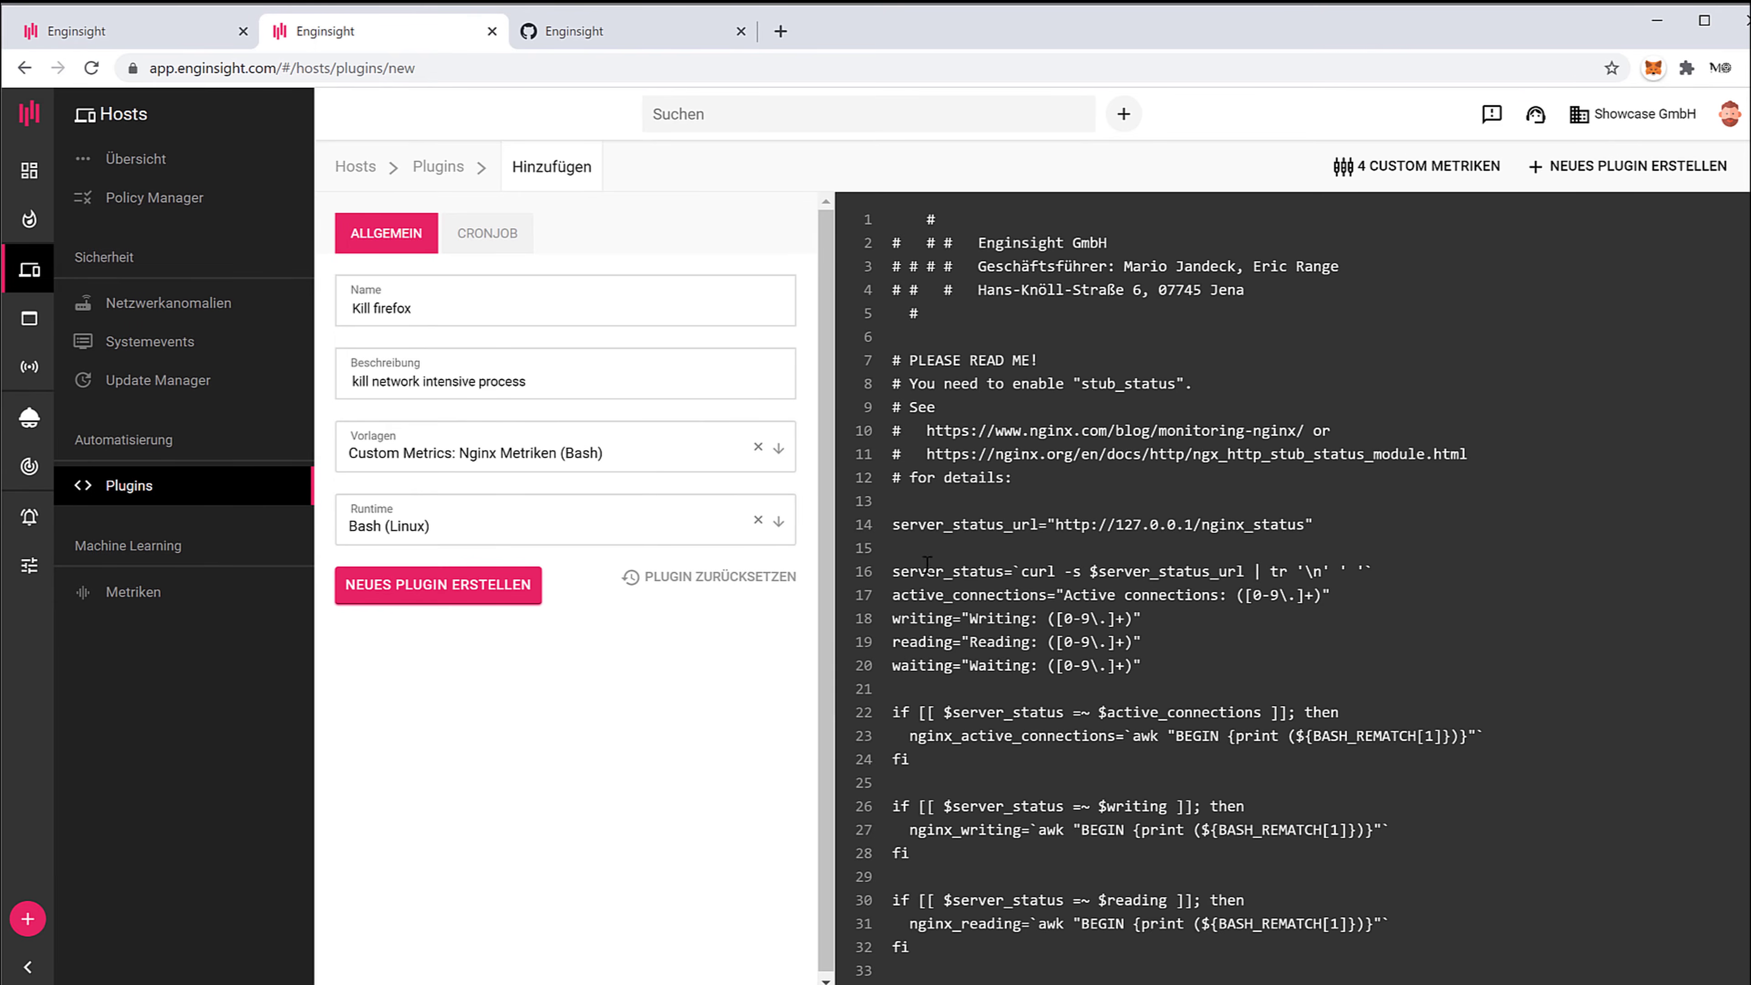
{"action": "scroll", "coordinate": [1053, 480], "scroll_direction": "down", "scroll_amount": 1}
{"action": "scroll", "coordinate": [1053, 480], "scroll_direction": "down", "scroll_amount": 3}
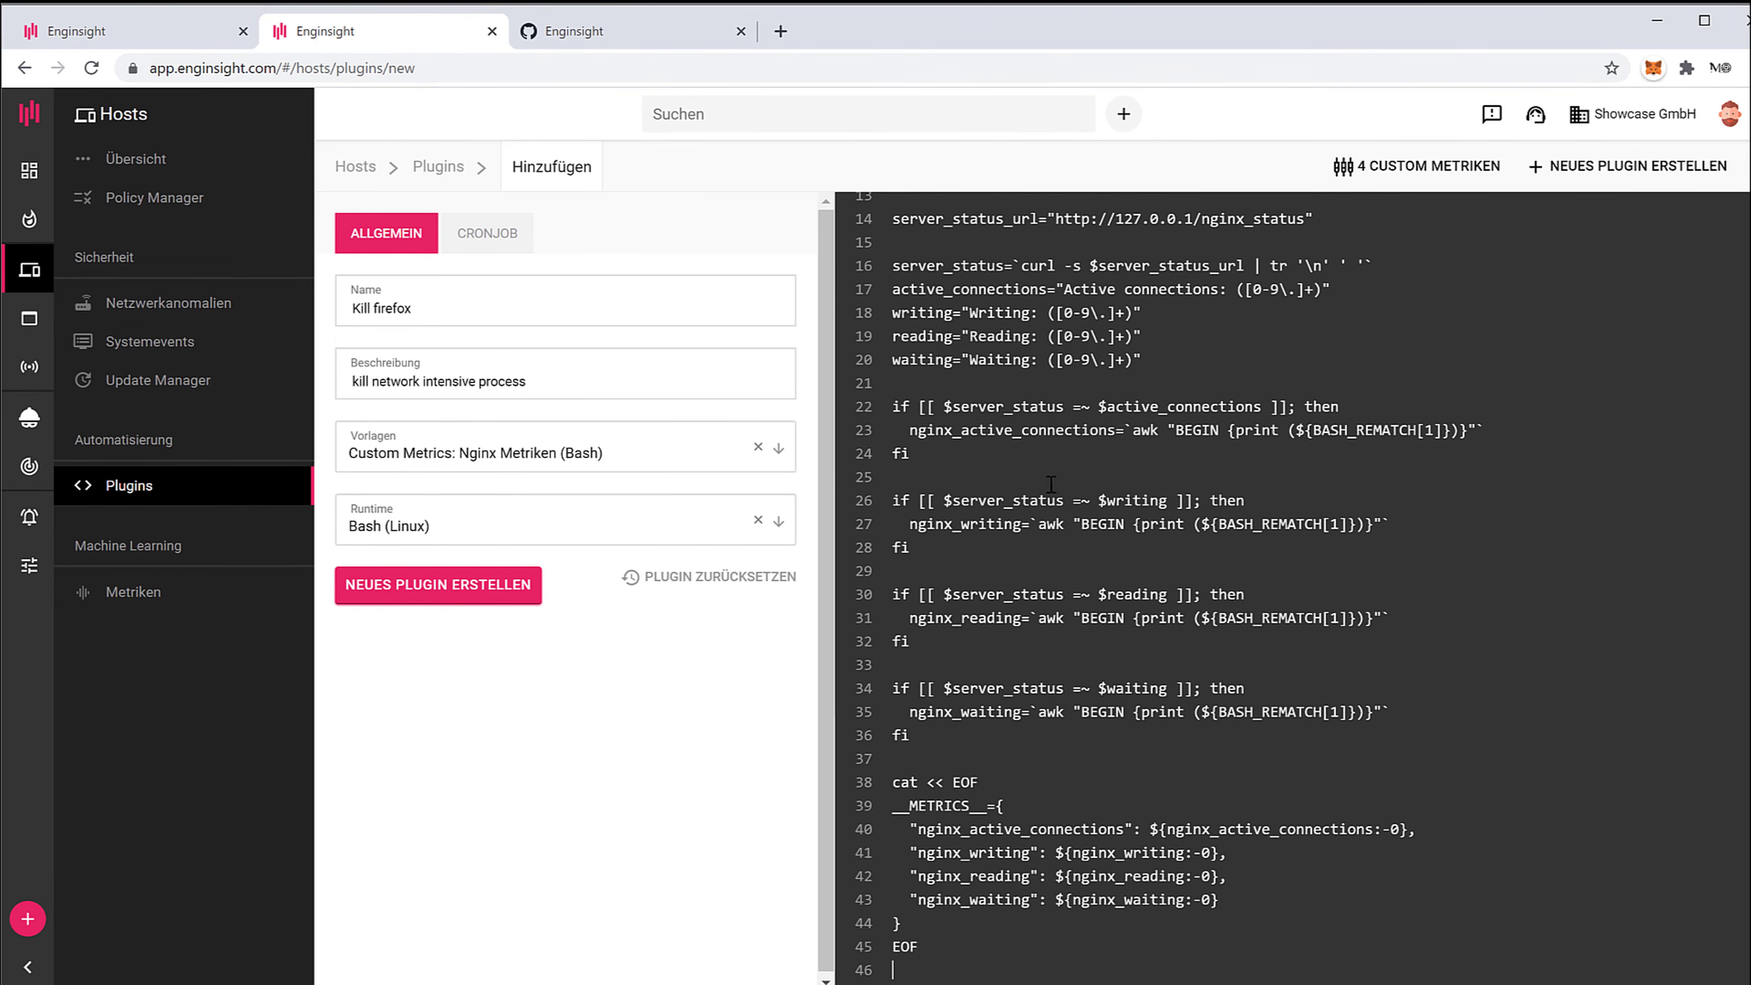
{"action": "scroll", "coordinate": [1325, 778], "scroll_direction": "up", "scroll_amount": 5}
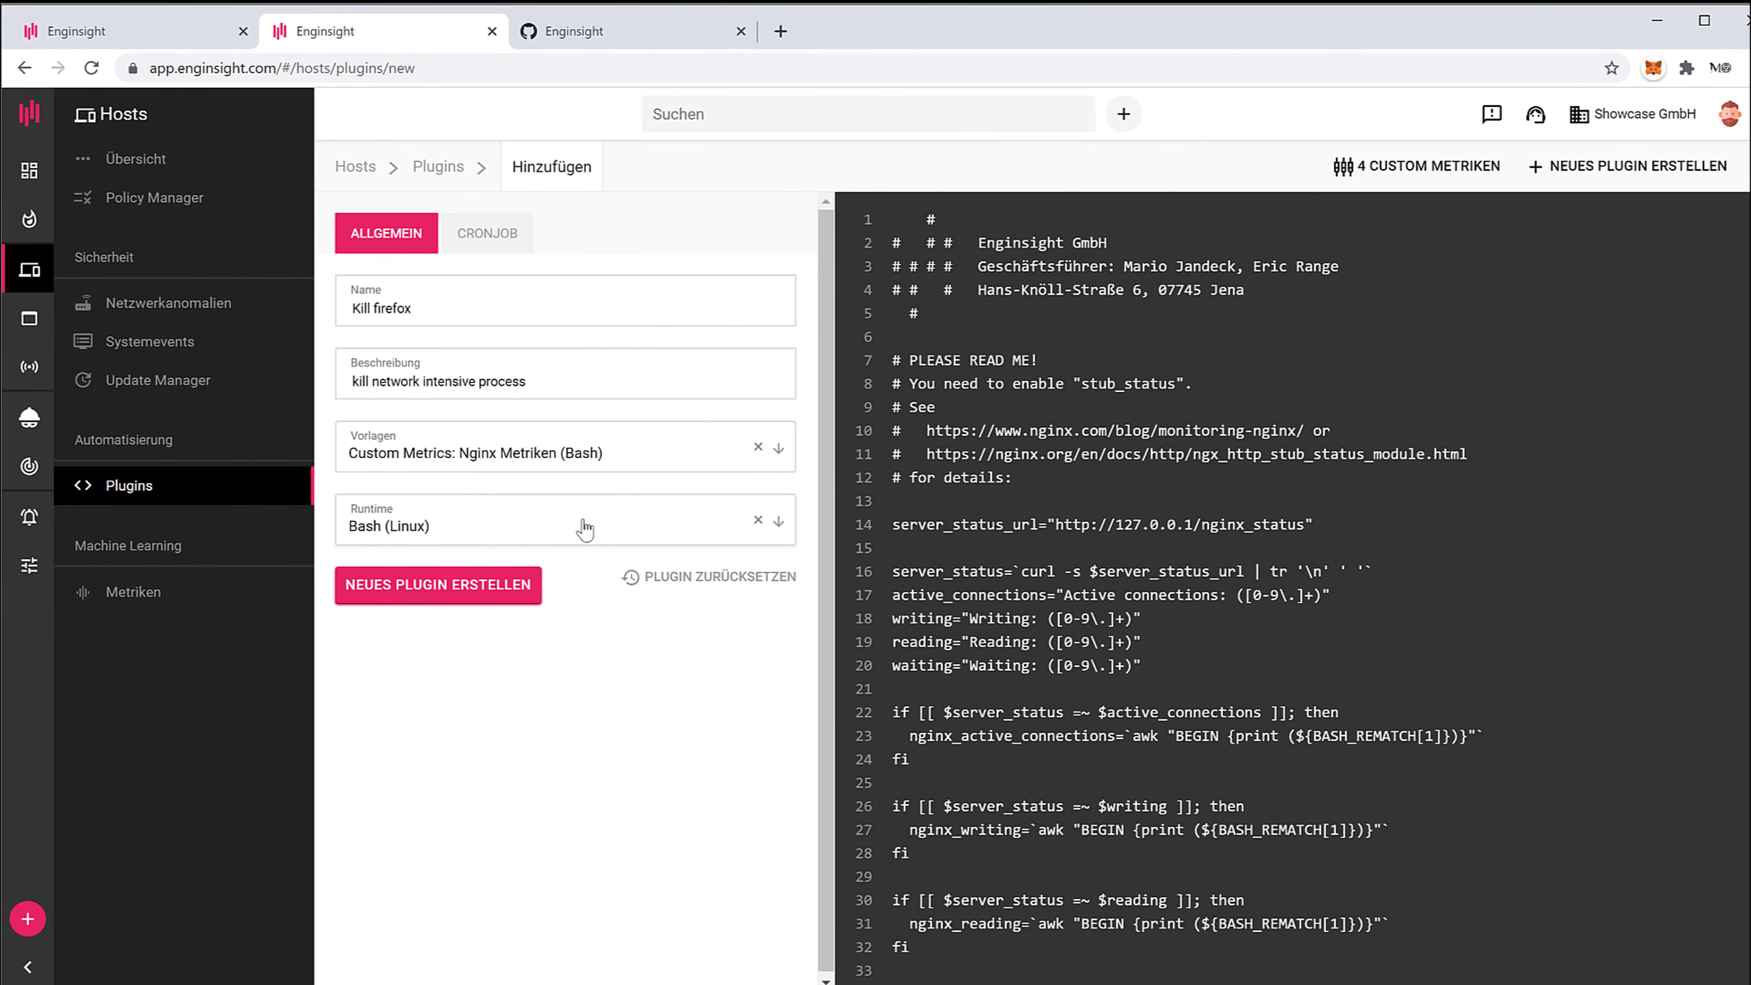
- Choose the "SSL/TLS Konfiguration (Powershell)" template, cancel overwriting the plugin, and clear the template selection
{"action": "left_click", "coordinate": [574, 464]}
{"action": "scroll", "coordinate": [551, 630], "scroll_direction": "down", "scroll_amount": 3}
{"action": "left_click", "coordinate": [549, 813]}
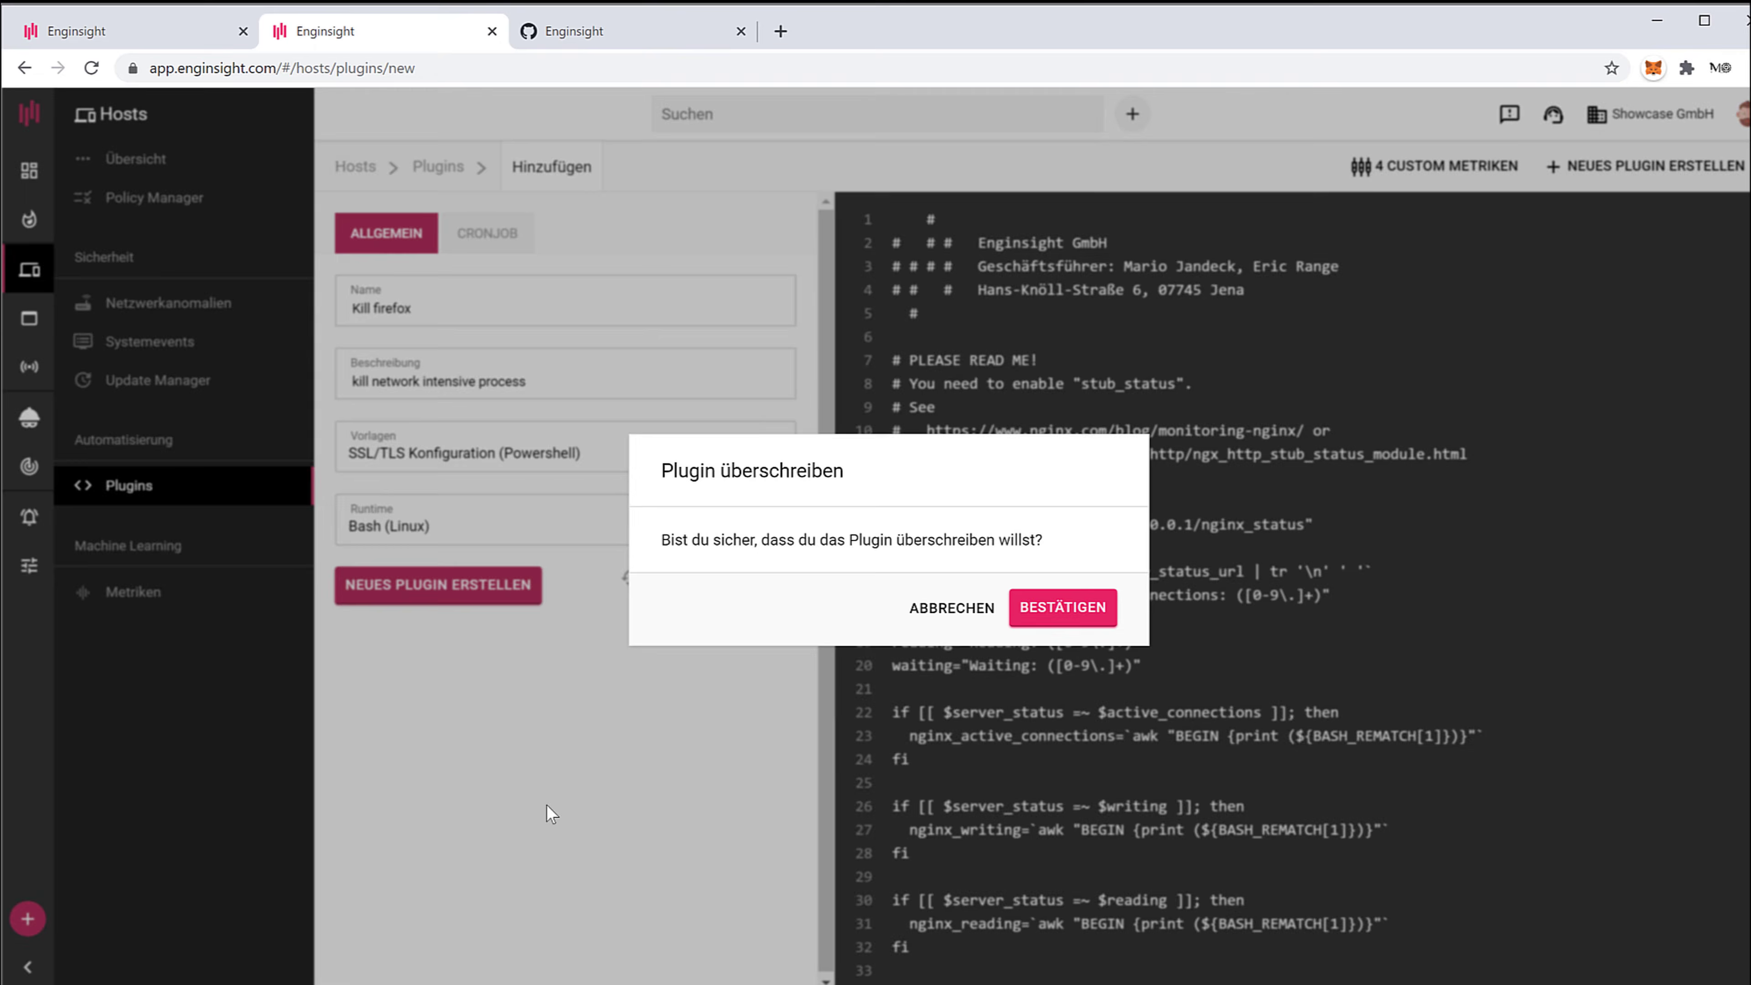
{"action": "left_click", "coordinate": [966, 619]}
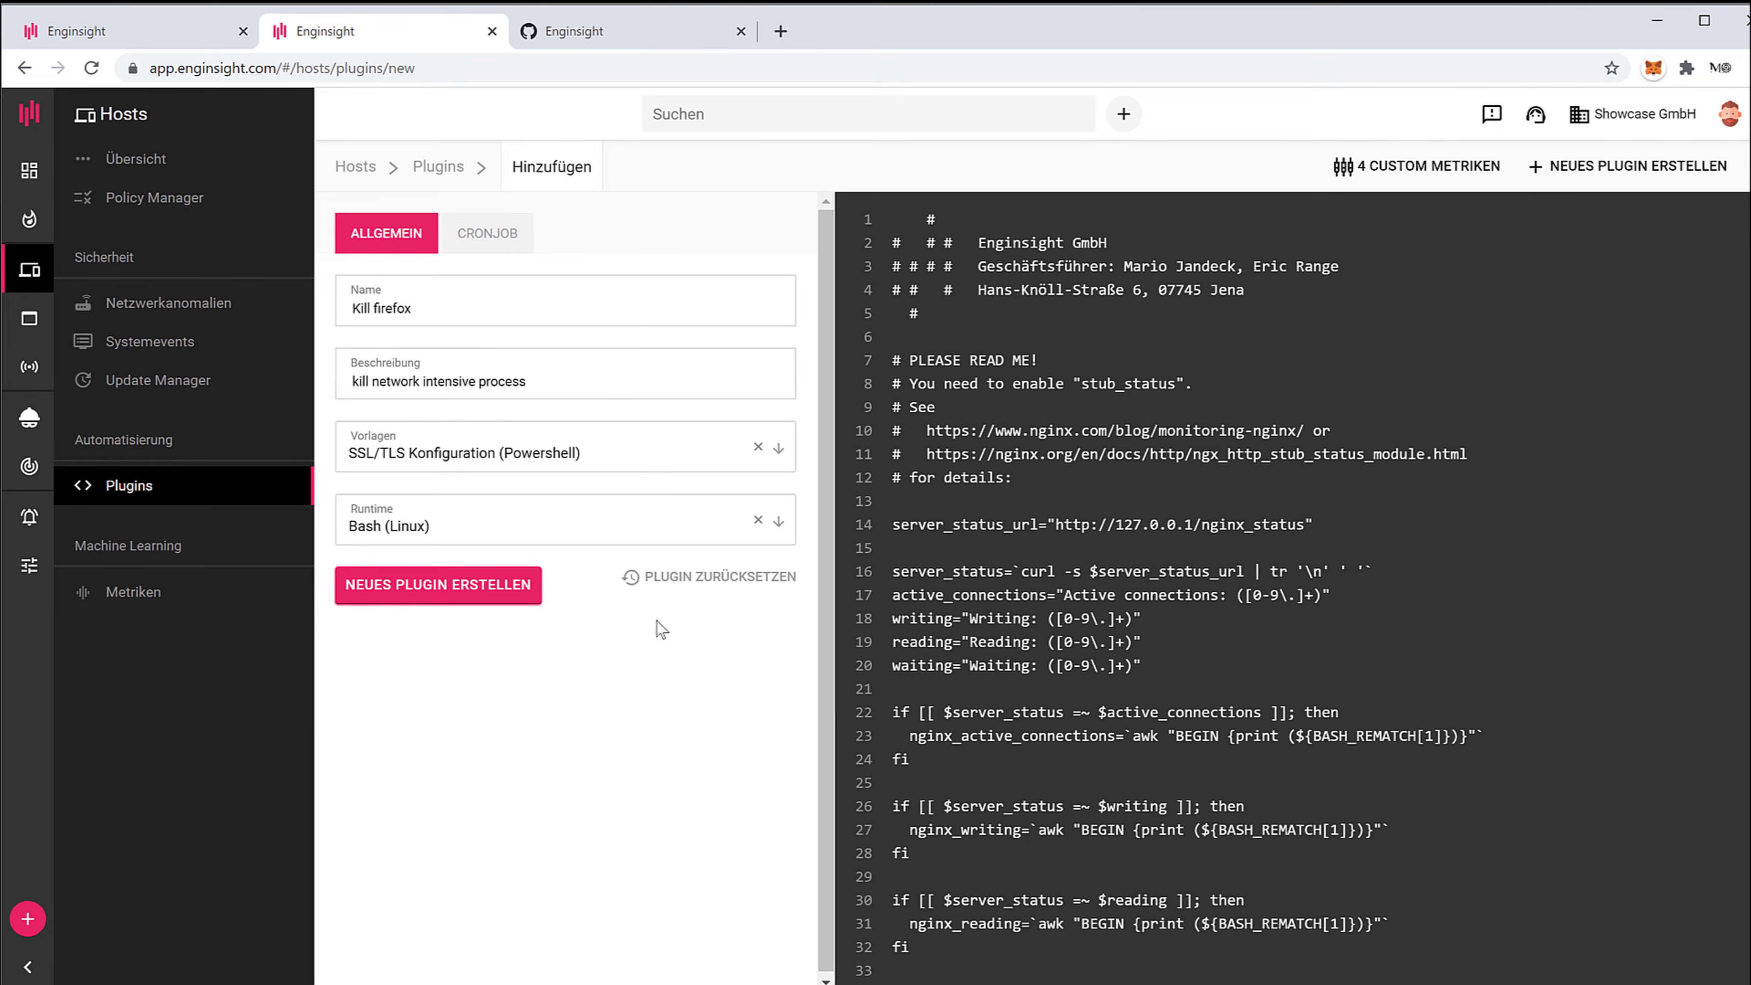
{"action": "left_click", "coordinate": [759, 447]}
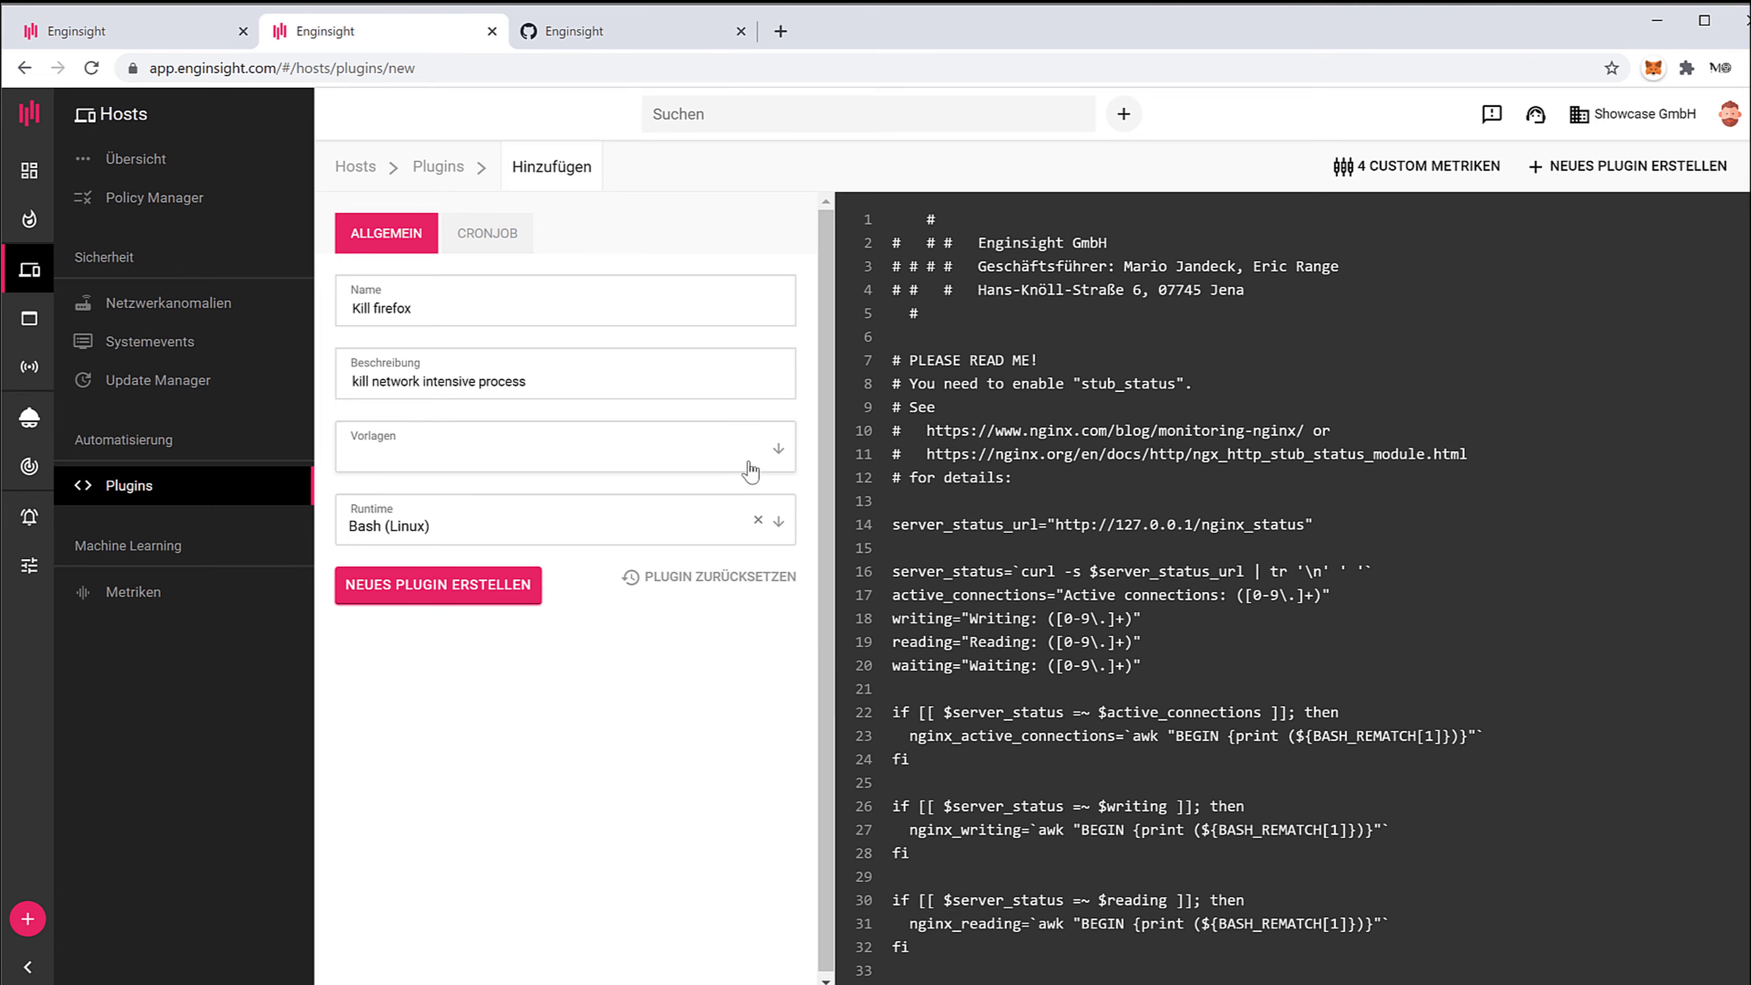
{"action": "left_click", "coordinate": [774, 461]}
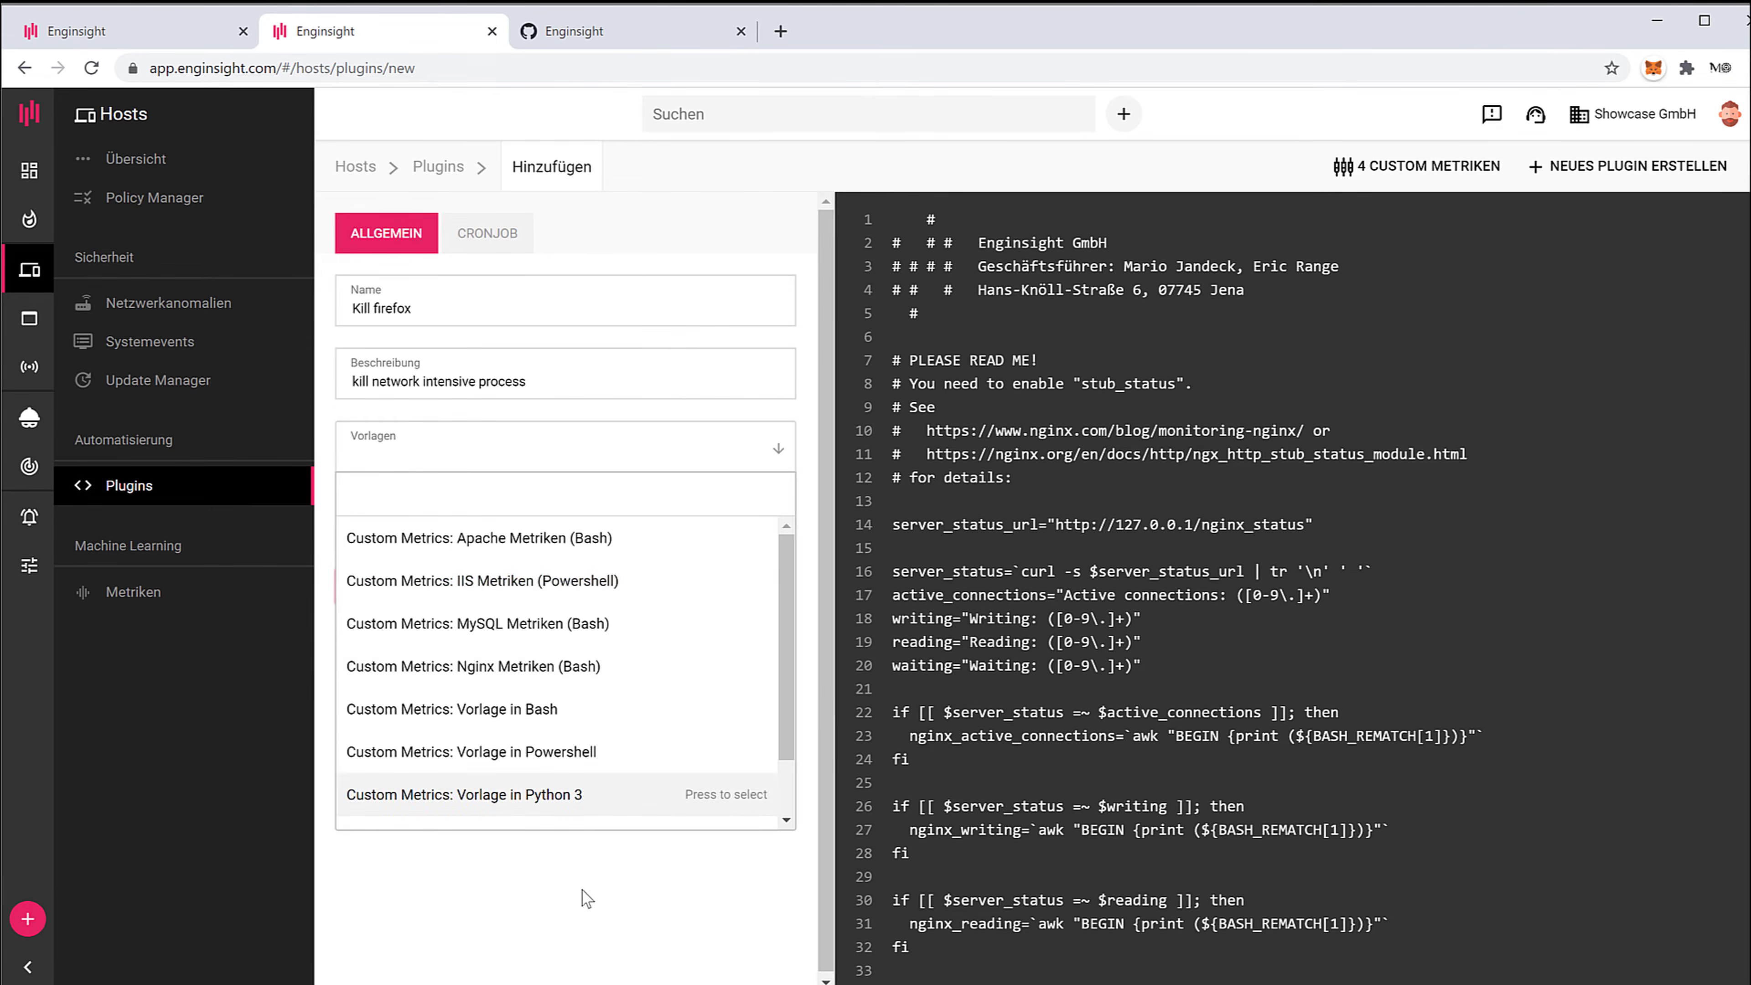
{"action": "left_click", "coordinate": [590, 942]}
- Set the plugin's runtime to Python 3 (Linux) and delete the entire template script from the editor
{"action": "left_click", "coordinate": [549, 540]}
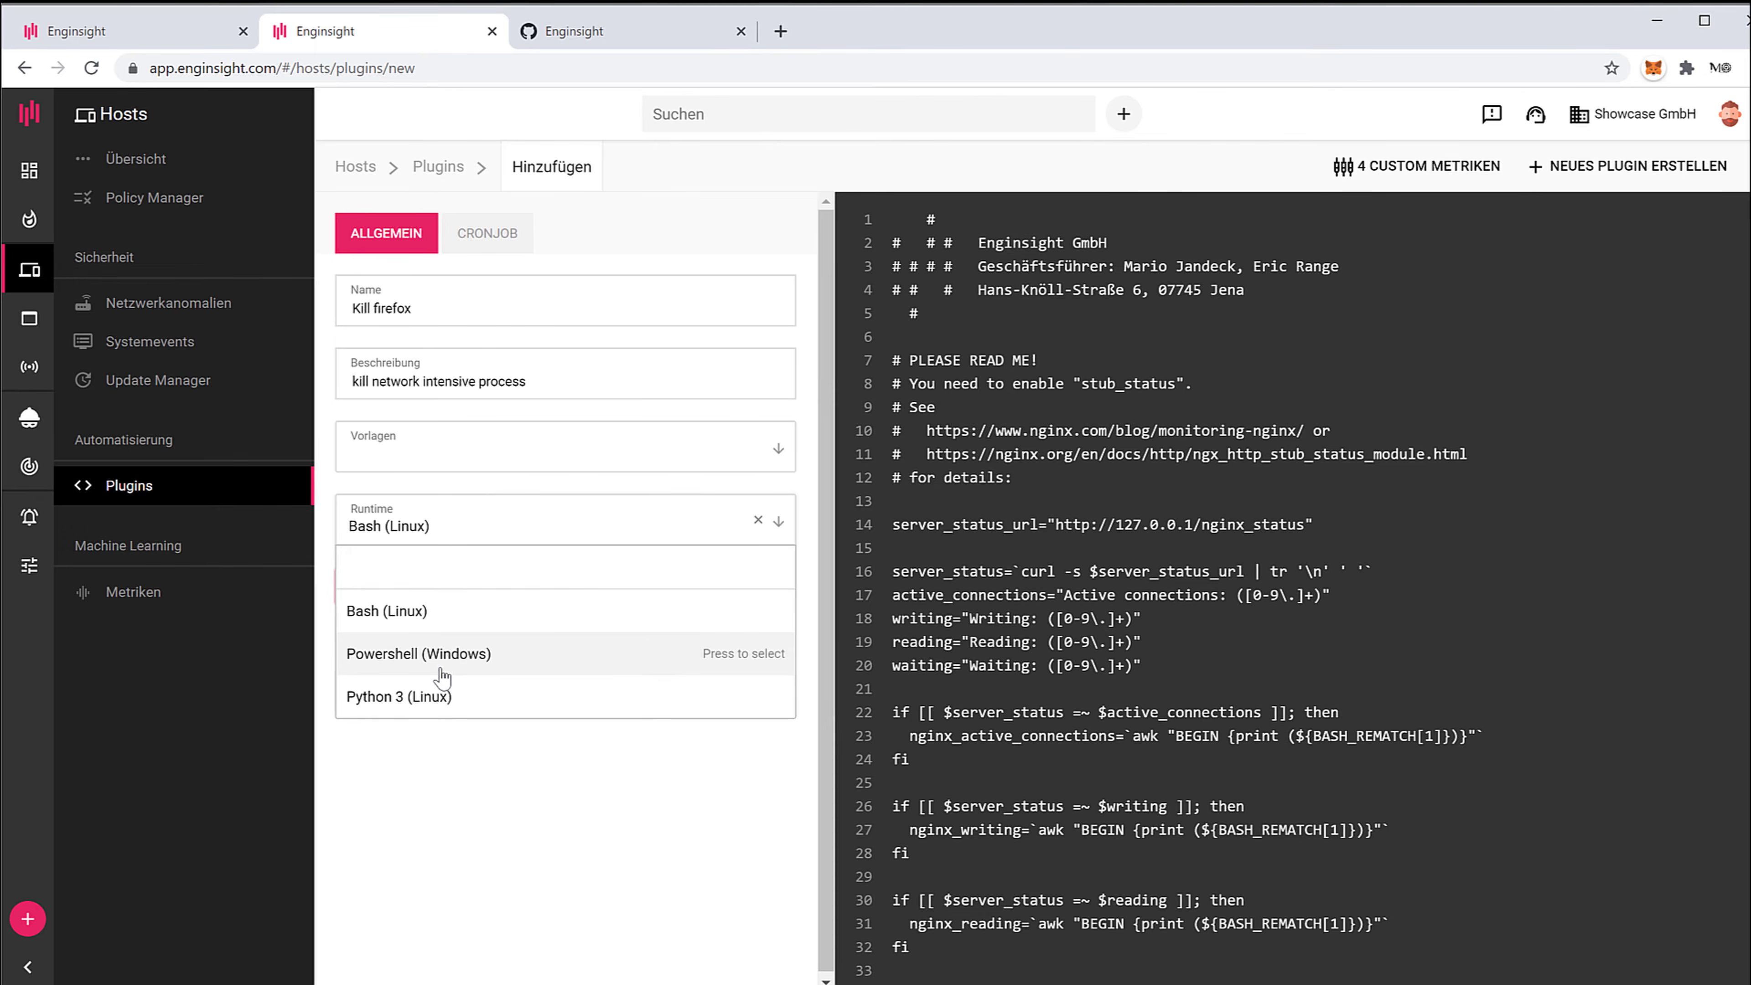
{"action": "left_click", "coordinate": [442, 696]}
{"action": "key", "text": "ctrl+a"}
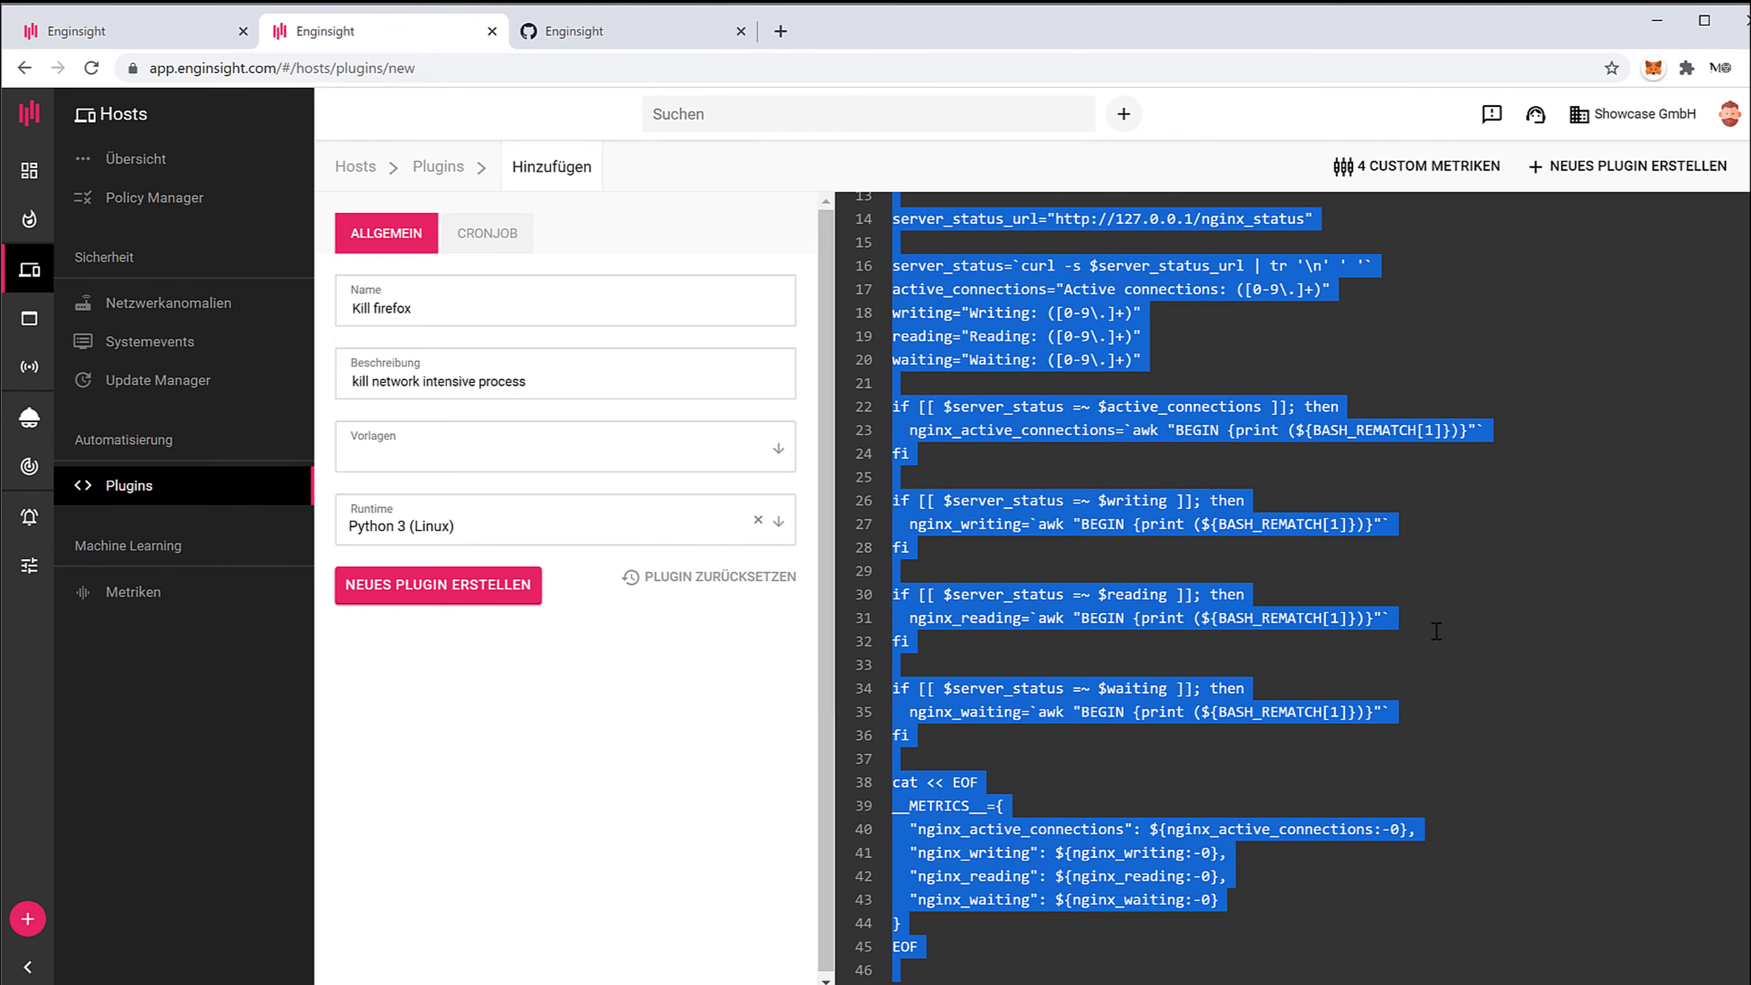
{"action": "key", "text": "BackSpace"}
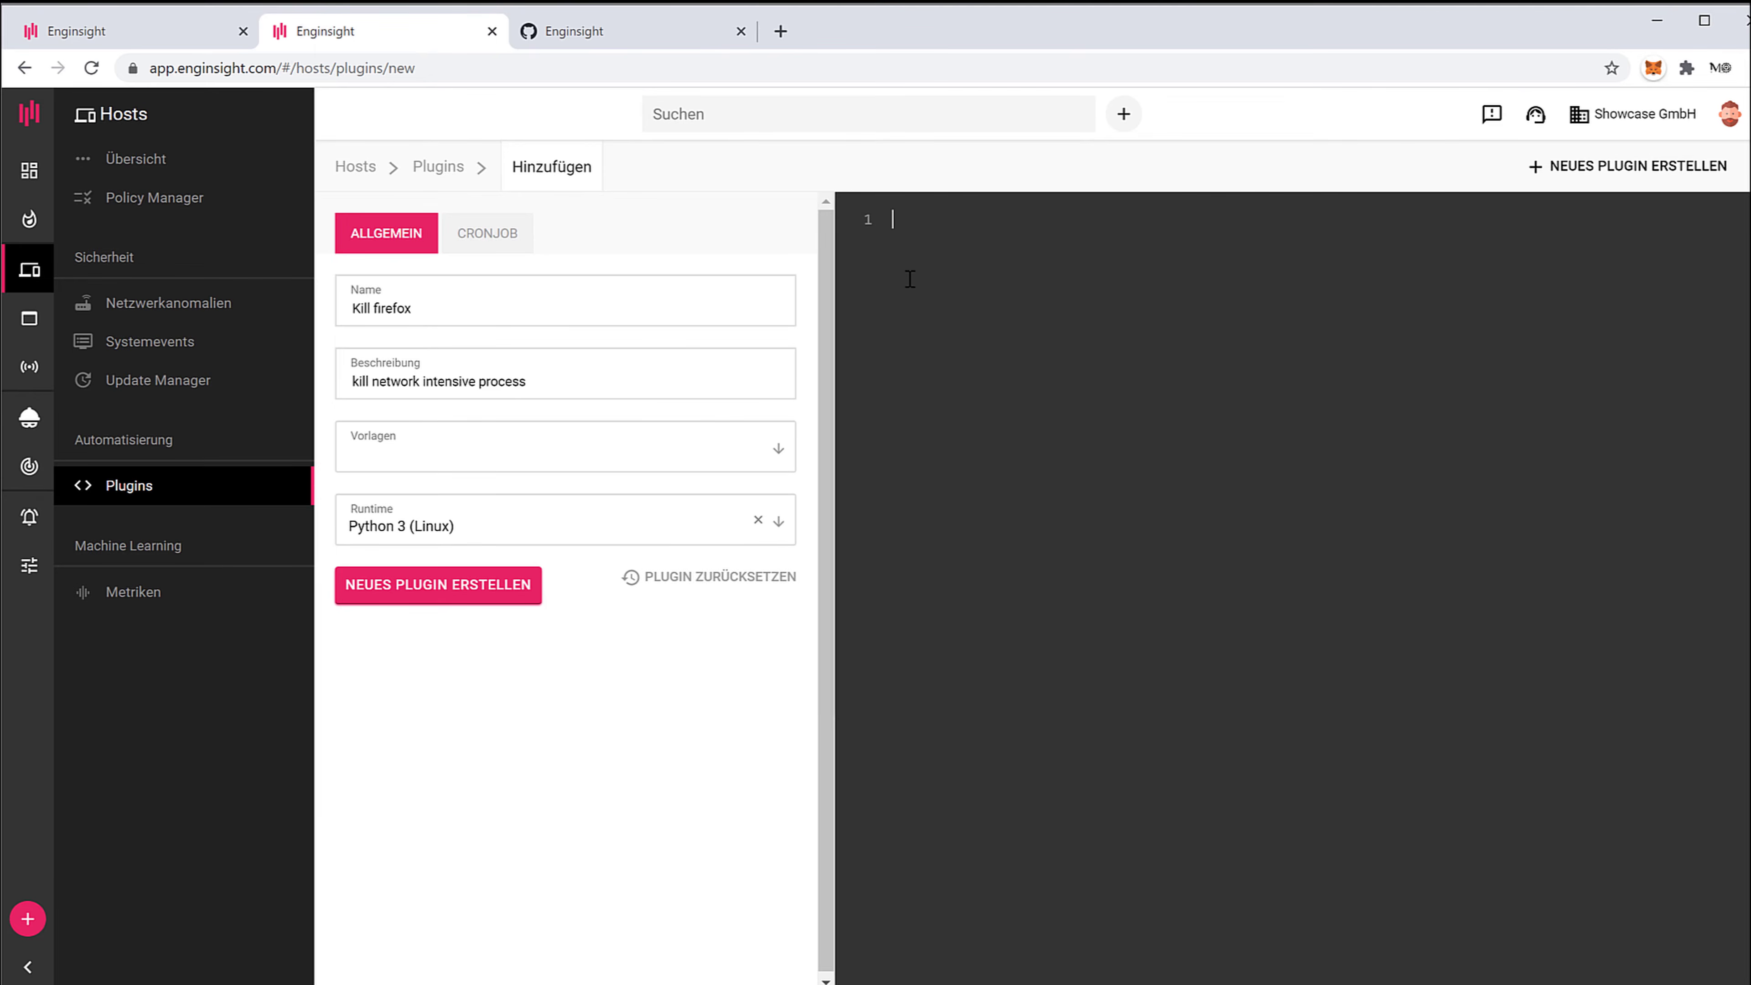
- Look through Enginsight's repositories on GitHub and return to the new plugin form
{"action": "left_click", "coordinate": [634, 31]}
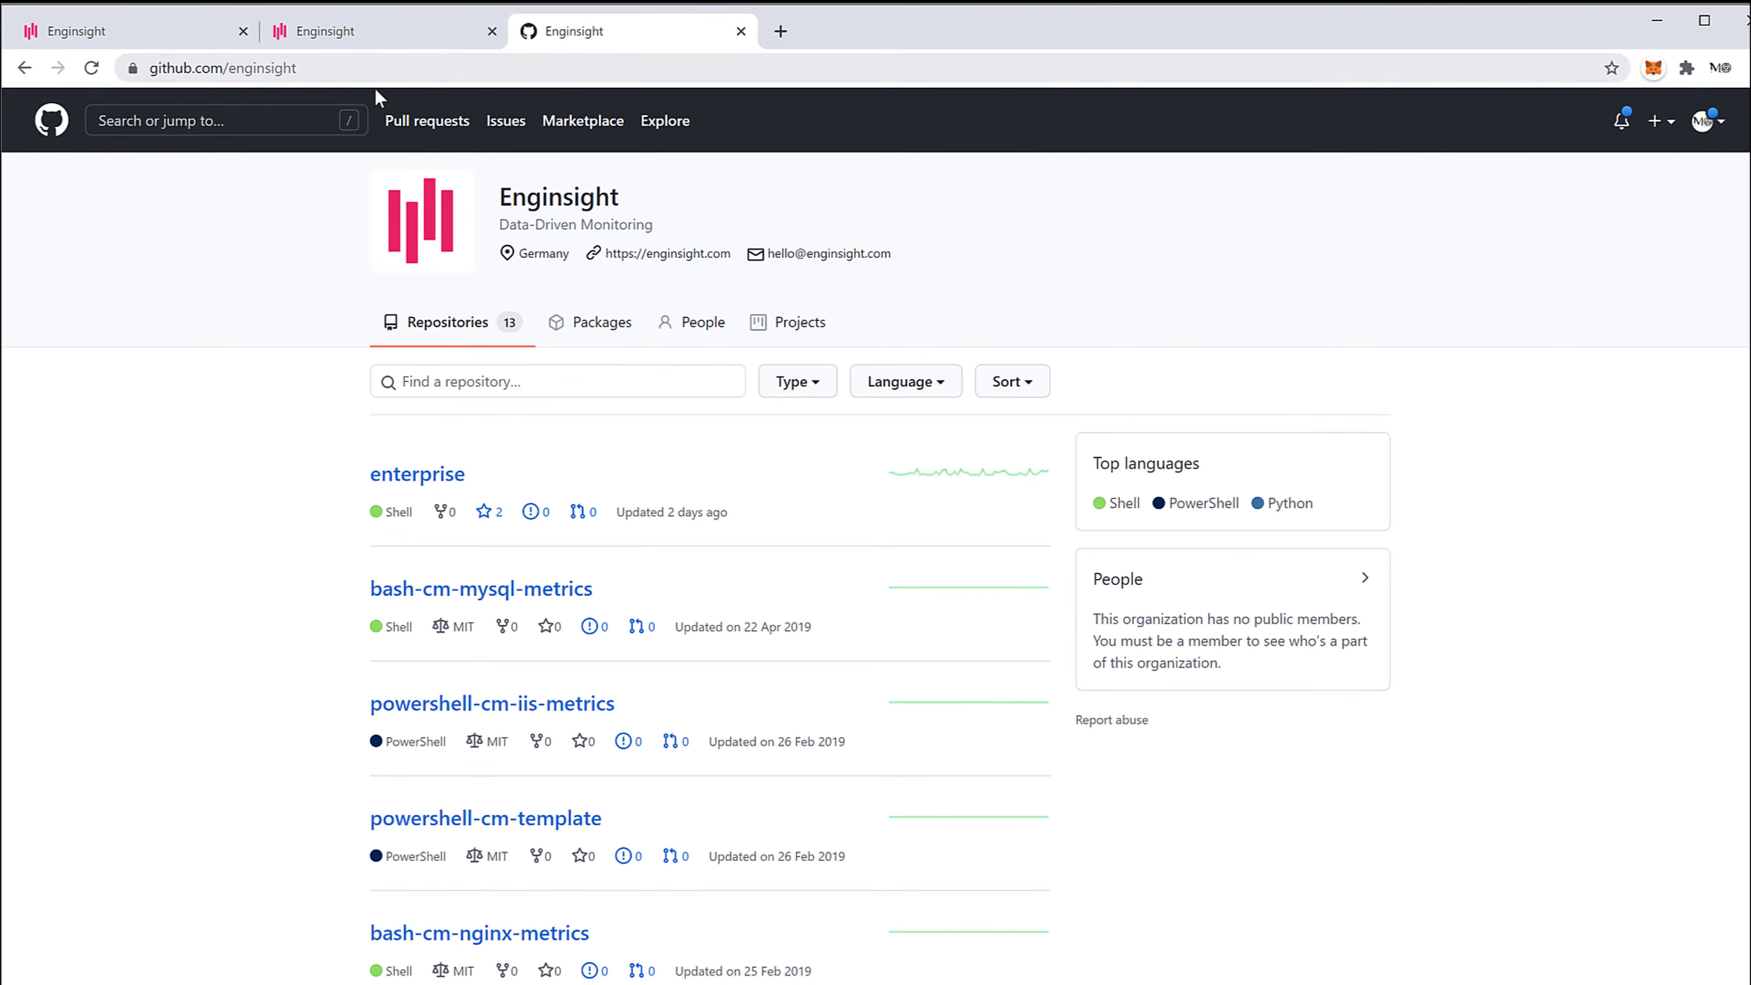
{"action": "scroll", "coordinate": [324, 562], "scroll_direction": "down", "scroll_amount": 10}
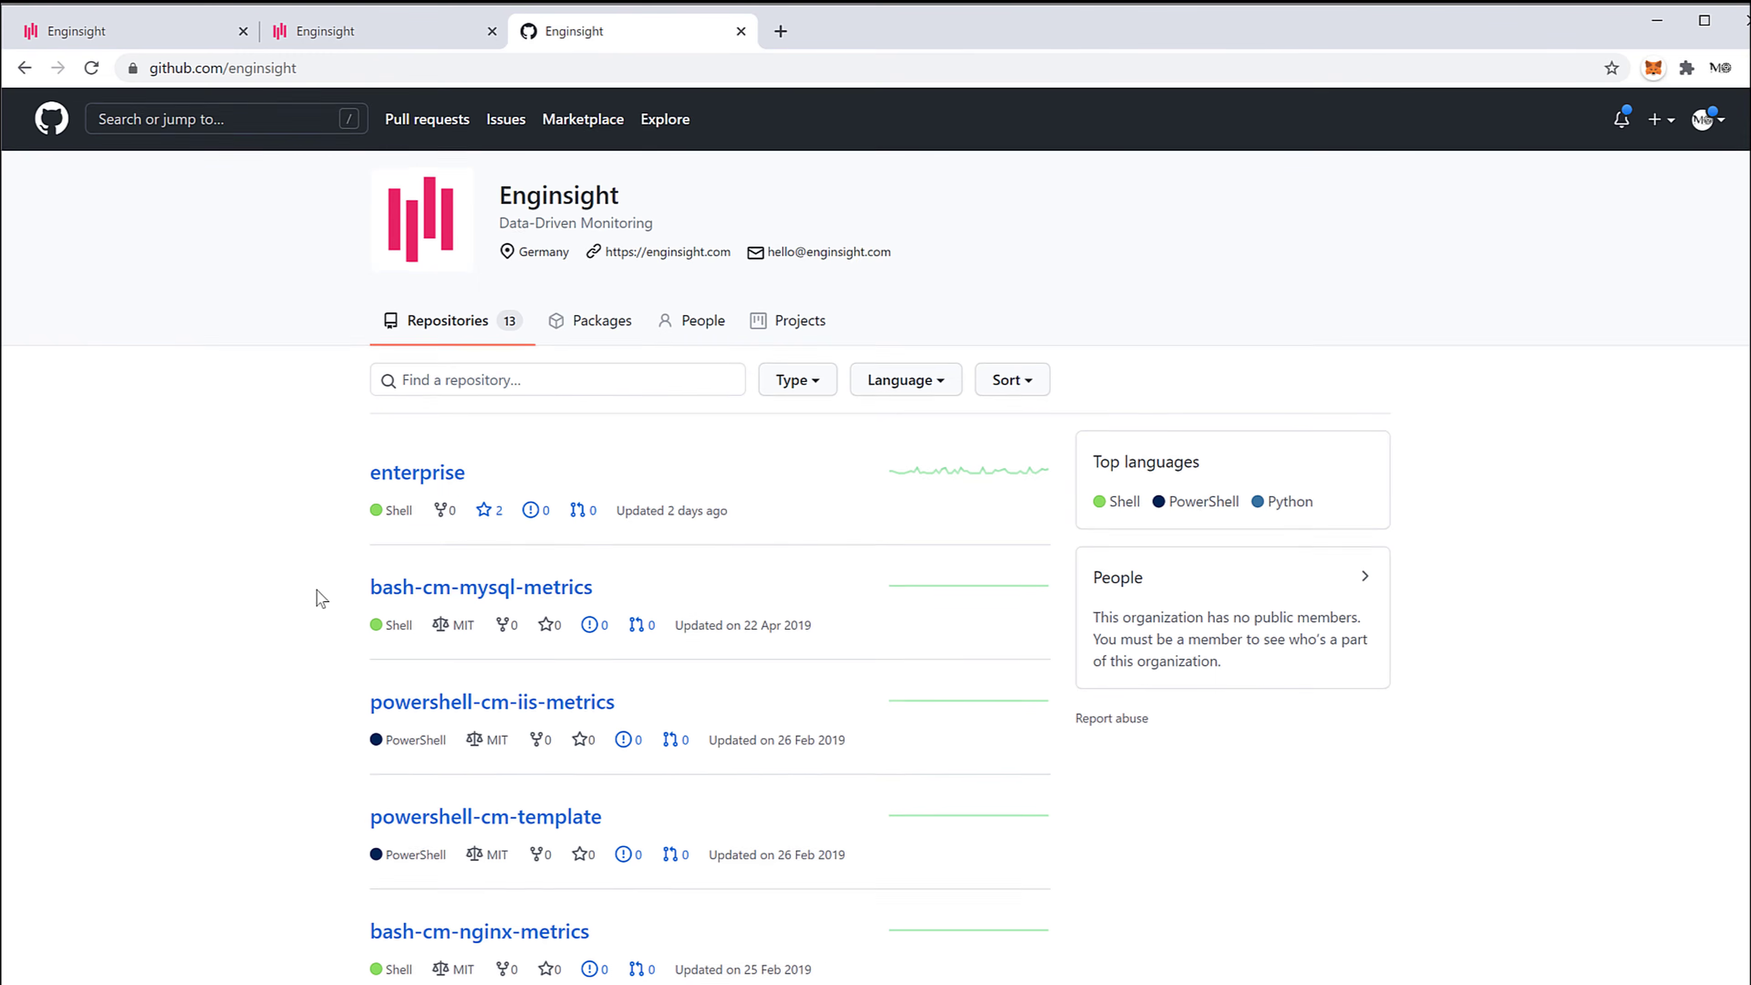
{"action": "scroll", "coordinate": [324, 595], "scroll_direction": "up", "scroll_amount": 10}
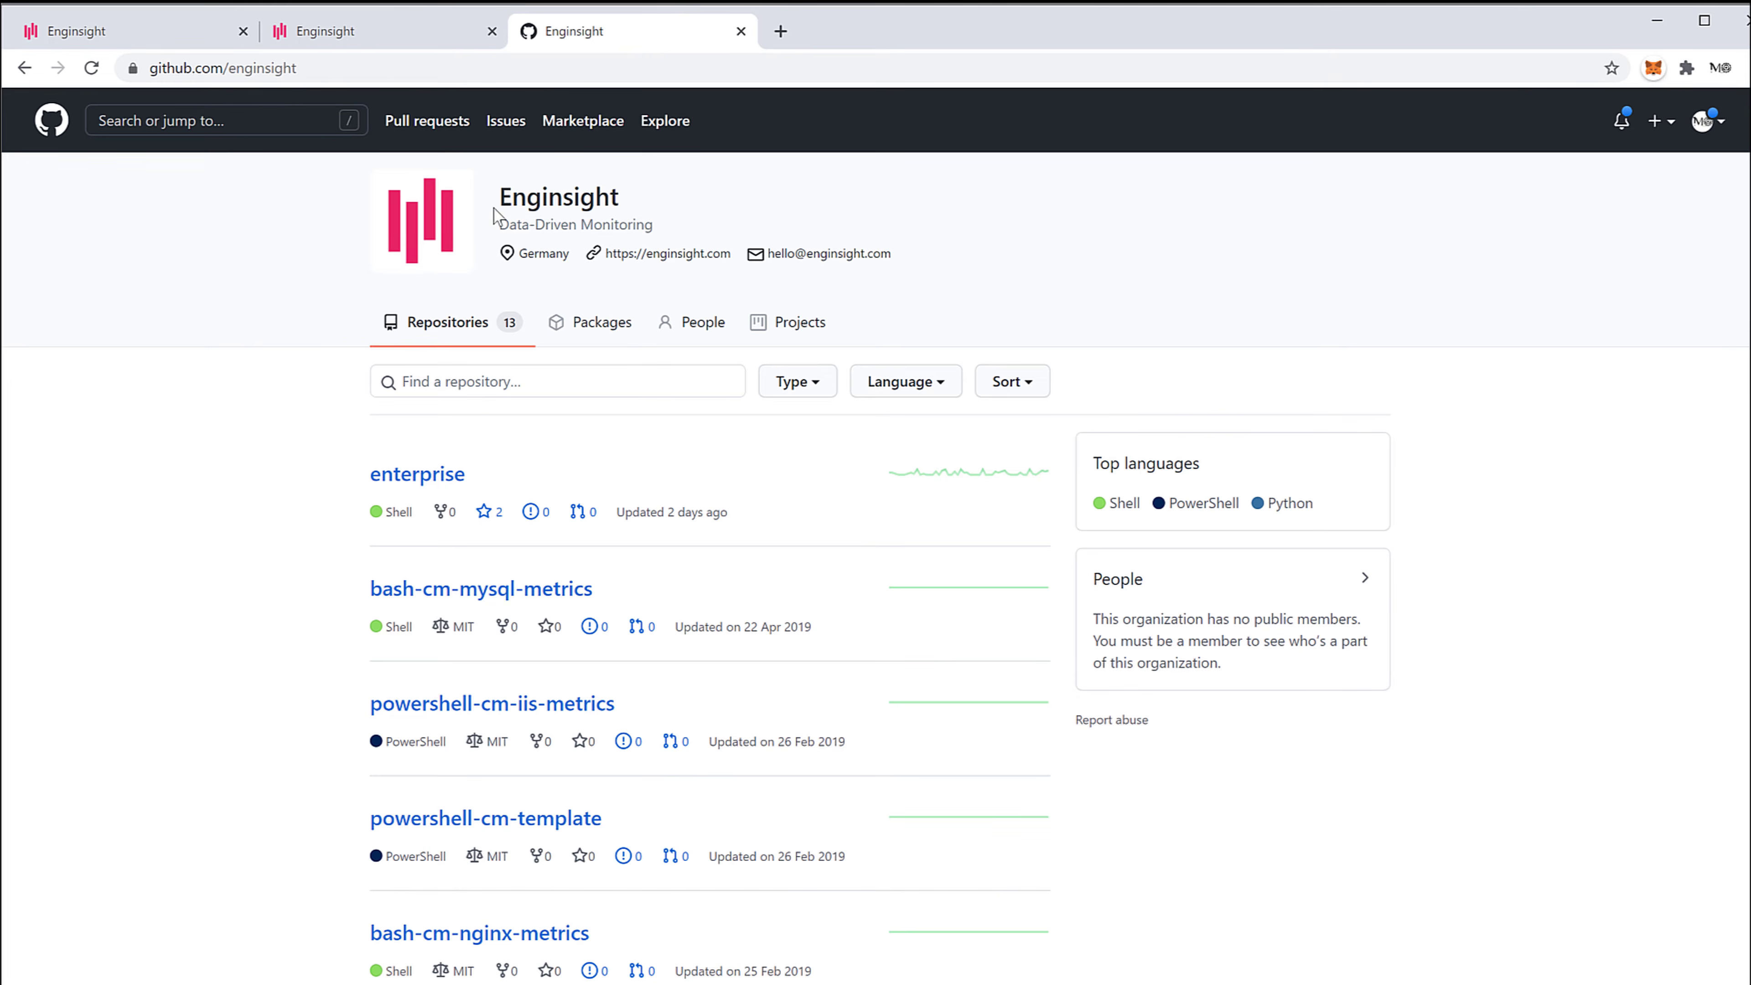
{"action": "left_click", "coordinate": [407, 46]}
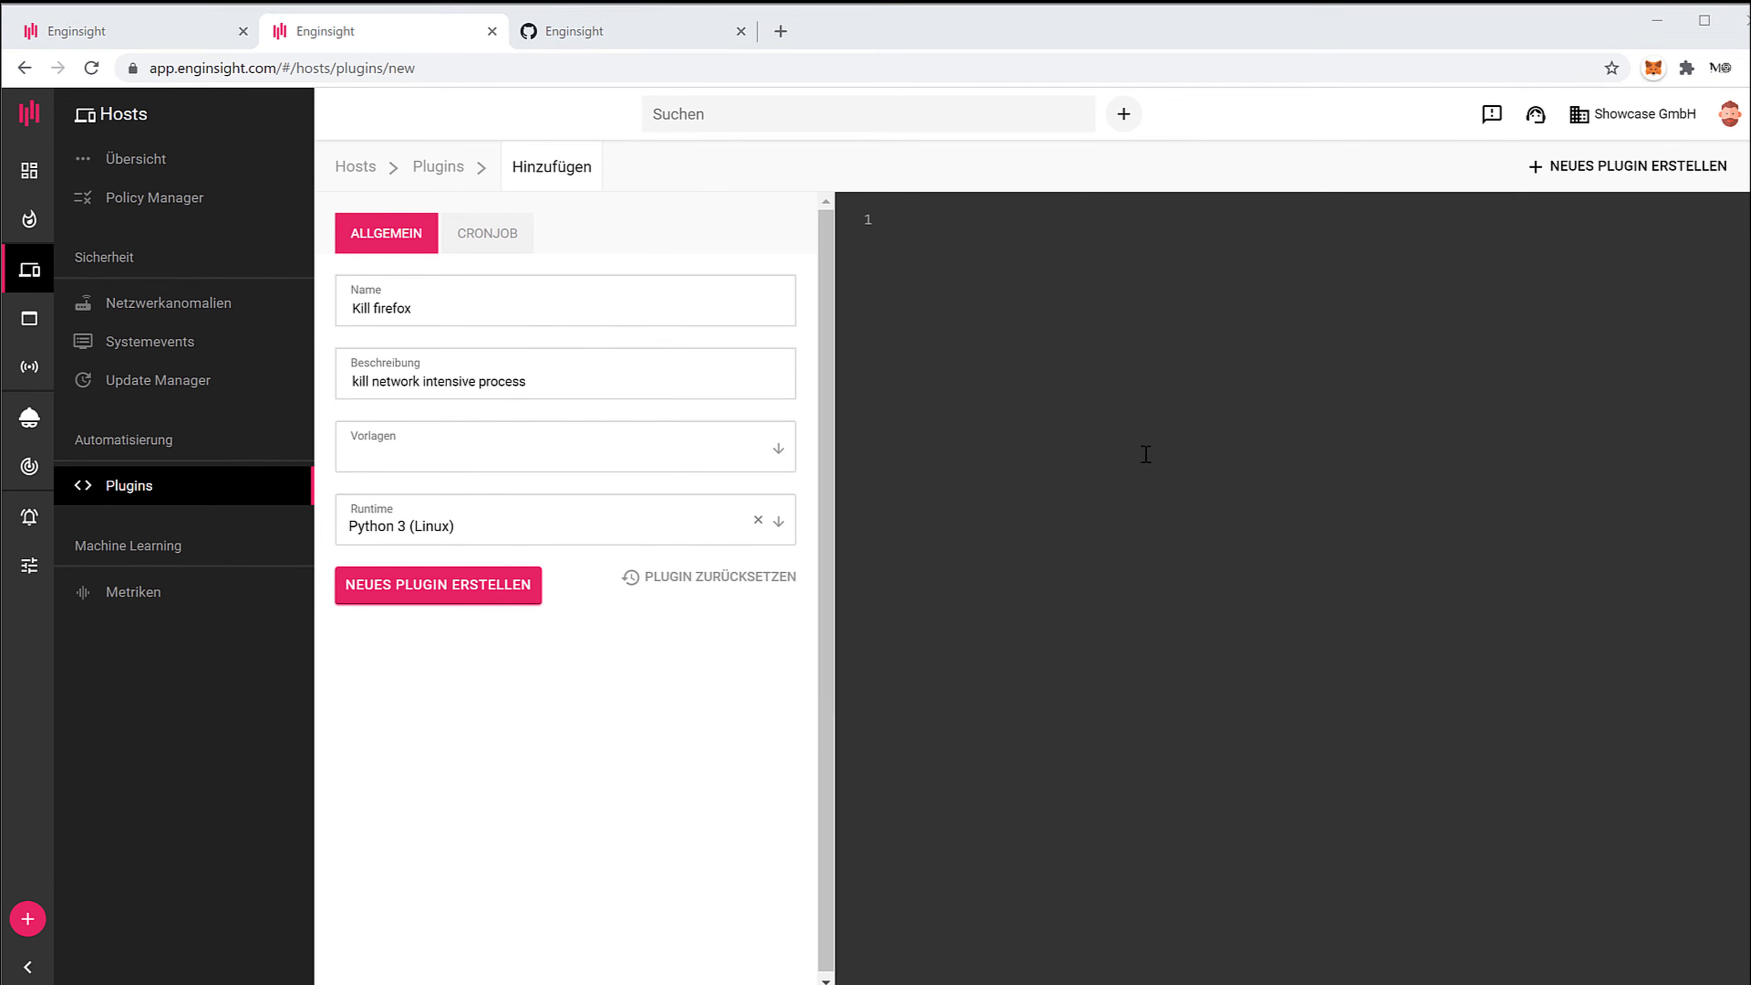
- Begin the plugin script with the lines import os and name = "firefox"
{"action": "left_click", "coordinate": [1139, 483]}
{"action": "type", "text": "import "}
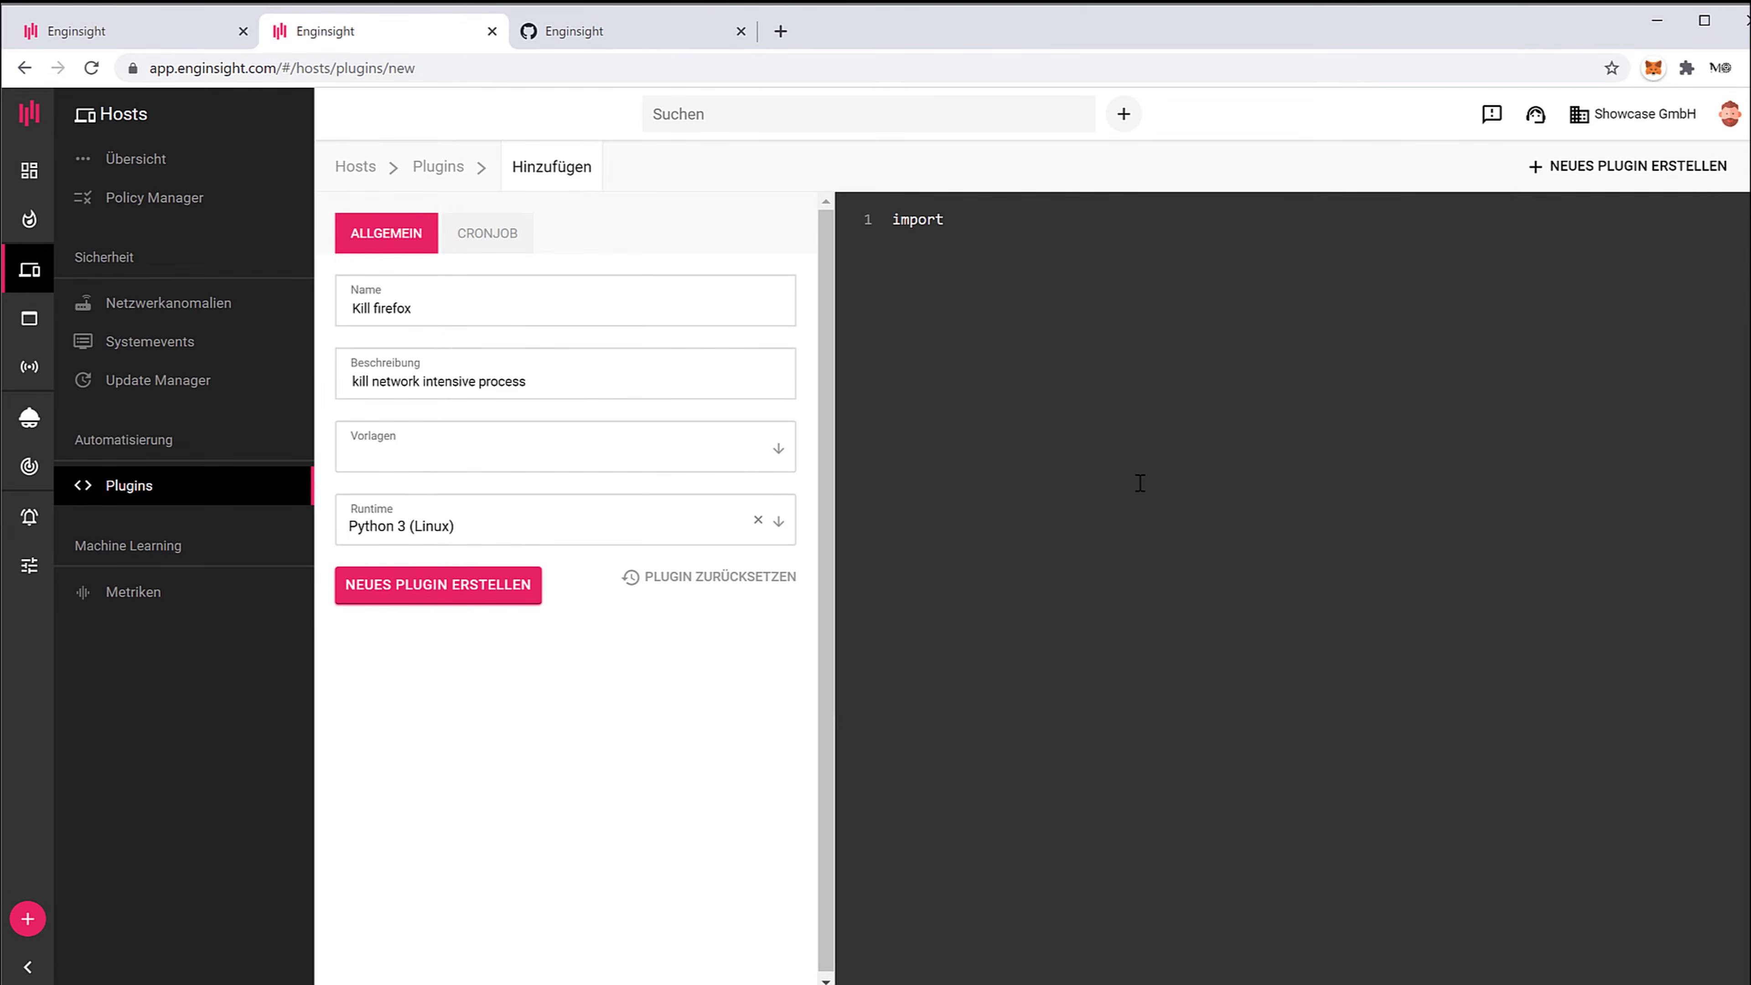
{"action": "type", "text": "os"}
{"action": "type", "text": "name = \"firefox\" "}
- Add the loop header for line in os.popen("ps ax | grep " + name + " | grep -v grep"): as the third script line
{"action": "type", "text": "for "}
{"action": "type", "text": "line in"}
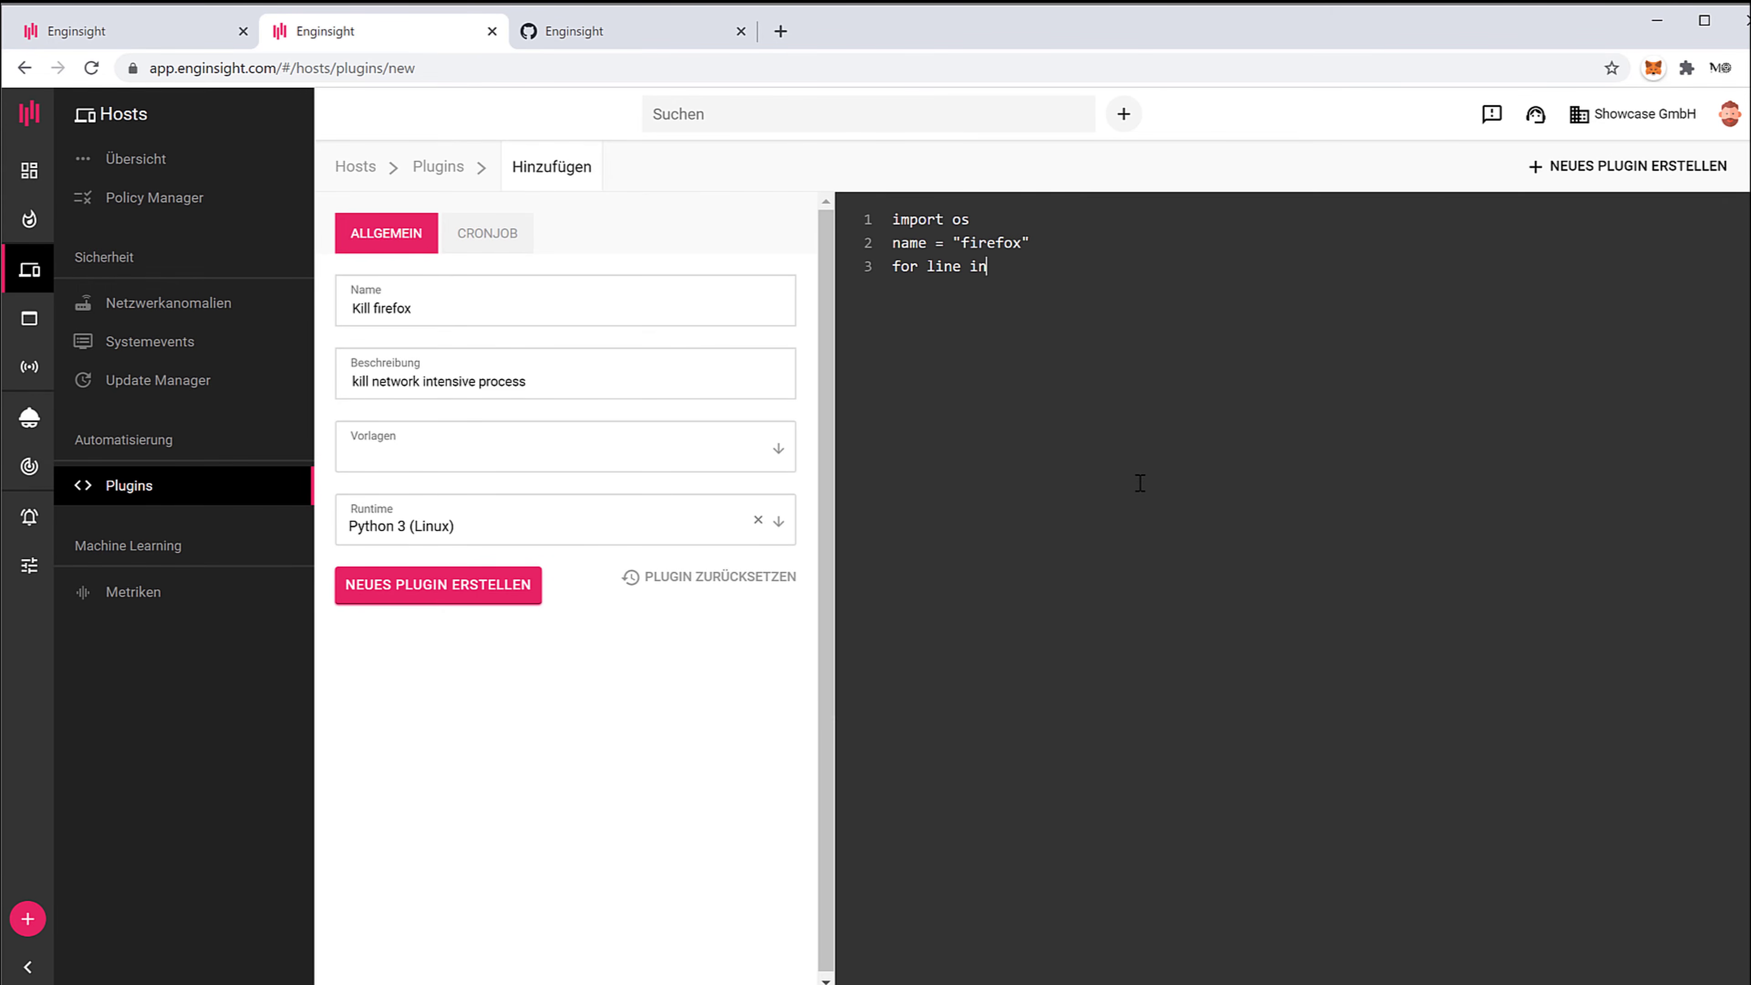
{"action": "type", "text": " os.popen(\"ps ax | grep \" + name + \""}
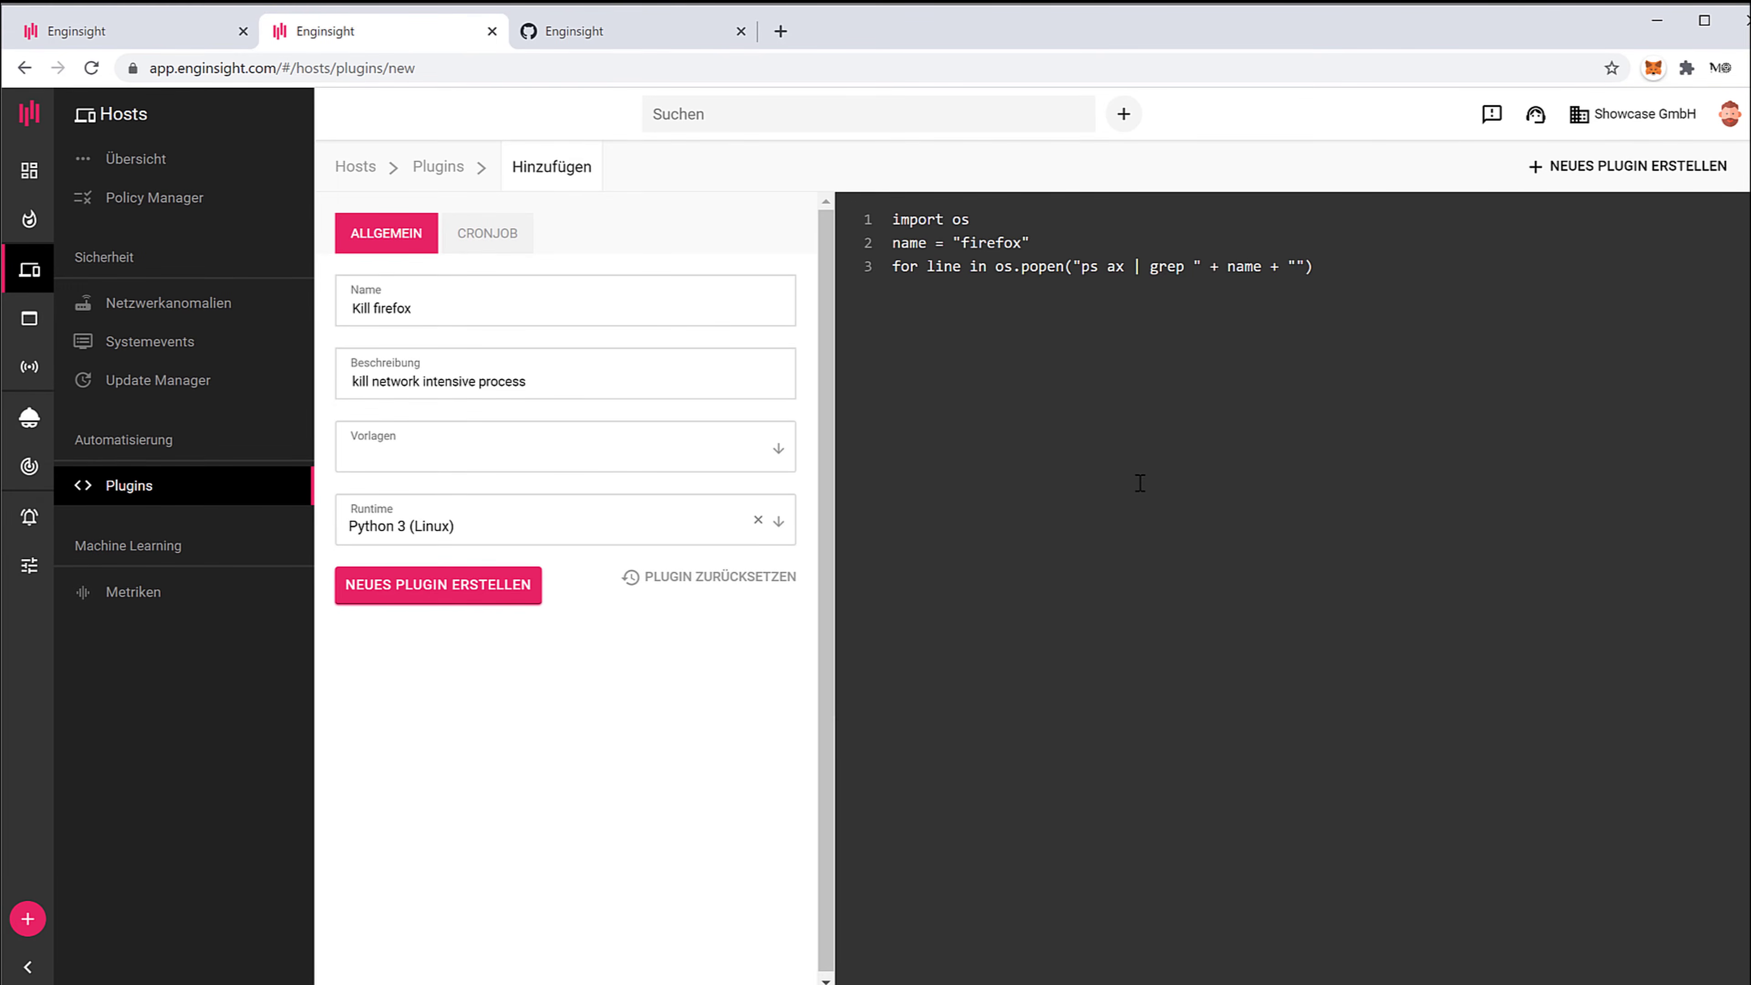
{"action": "type", "text": " | grep -v grep"}
{"action": "left_click", "coordinate": [1483, 262]}
{"action": "type", "text": ":   "}
- Write fields = line.split() as the first statement in the loop body and start a new line
{"action": "type", "text": "field"}
{"action": "key", "text": "BackSpace"}
{"action": "key", "text": "BackSpace"}
{"action": "key", "text": "BackSpace"}
{"action": "type", "text": "elds = line.split()   "}
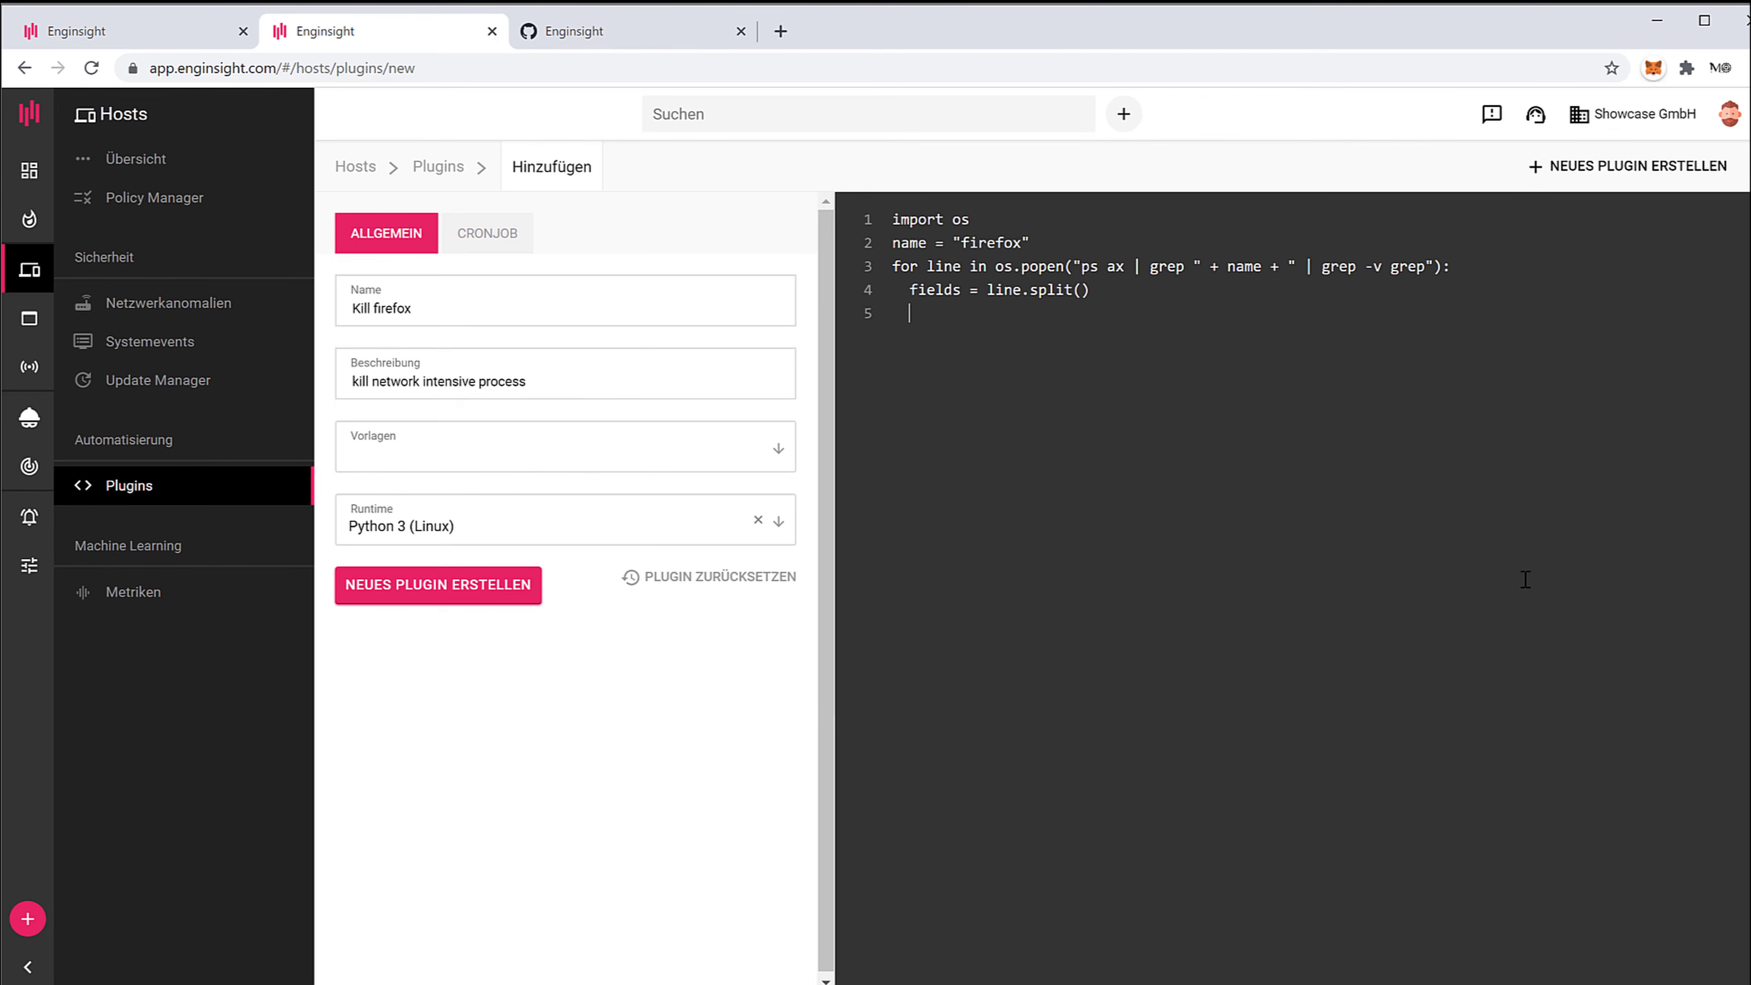
- Write pid = fields[0] as the second statement in the loop body
{"action": "type", "text": "pid ["}
{"action": "key", "text": "Left"}
{"action": "type", "text": "= fields"}
{"action": "key", "text": "Right"}
{"action": "type", "text": "0"}
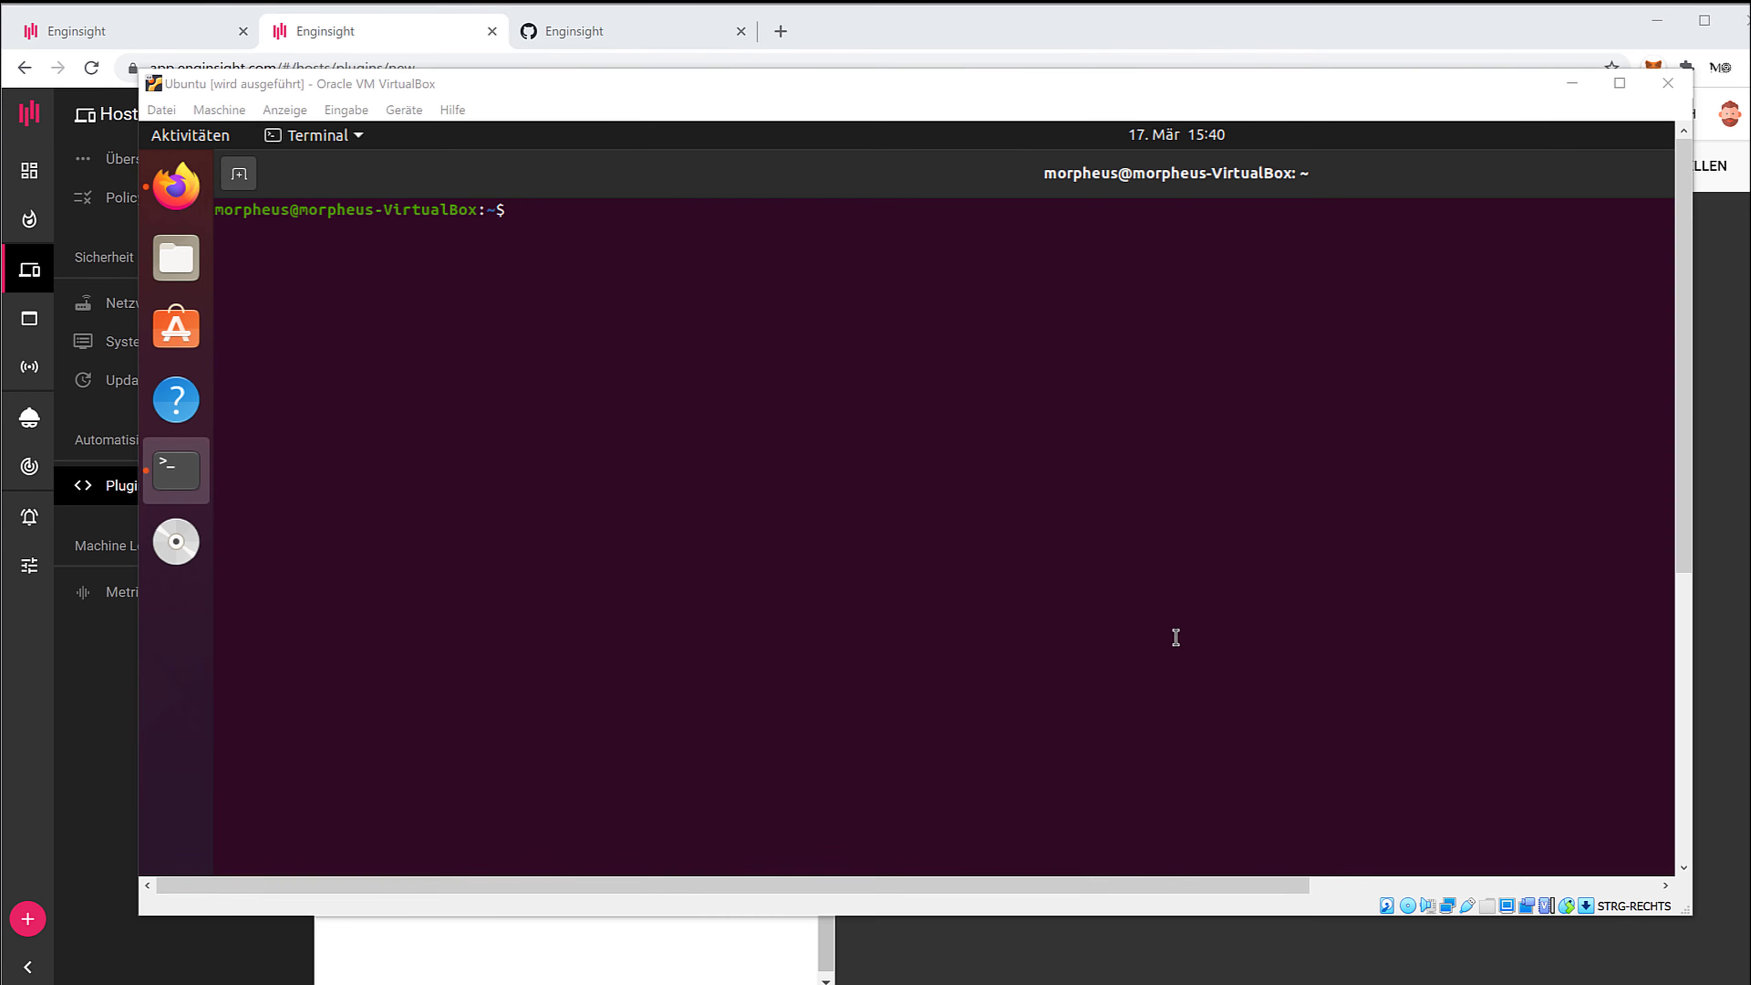
- Run ps ax | grep firefox | grep -v grep in the Ubuntu VM's terminal, examine the process IDs, and return to the plugin form
{"action": "left_click", "coordinate": [1161, 626]}
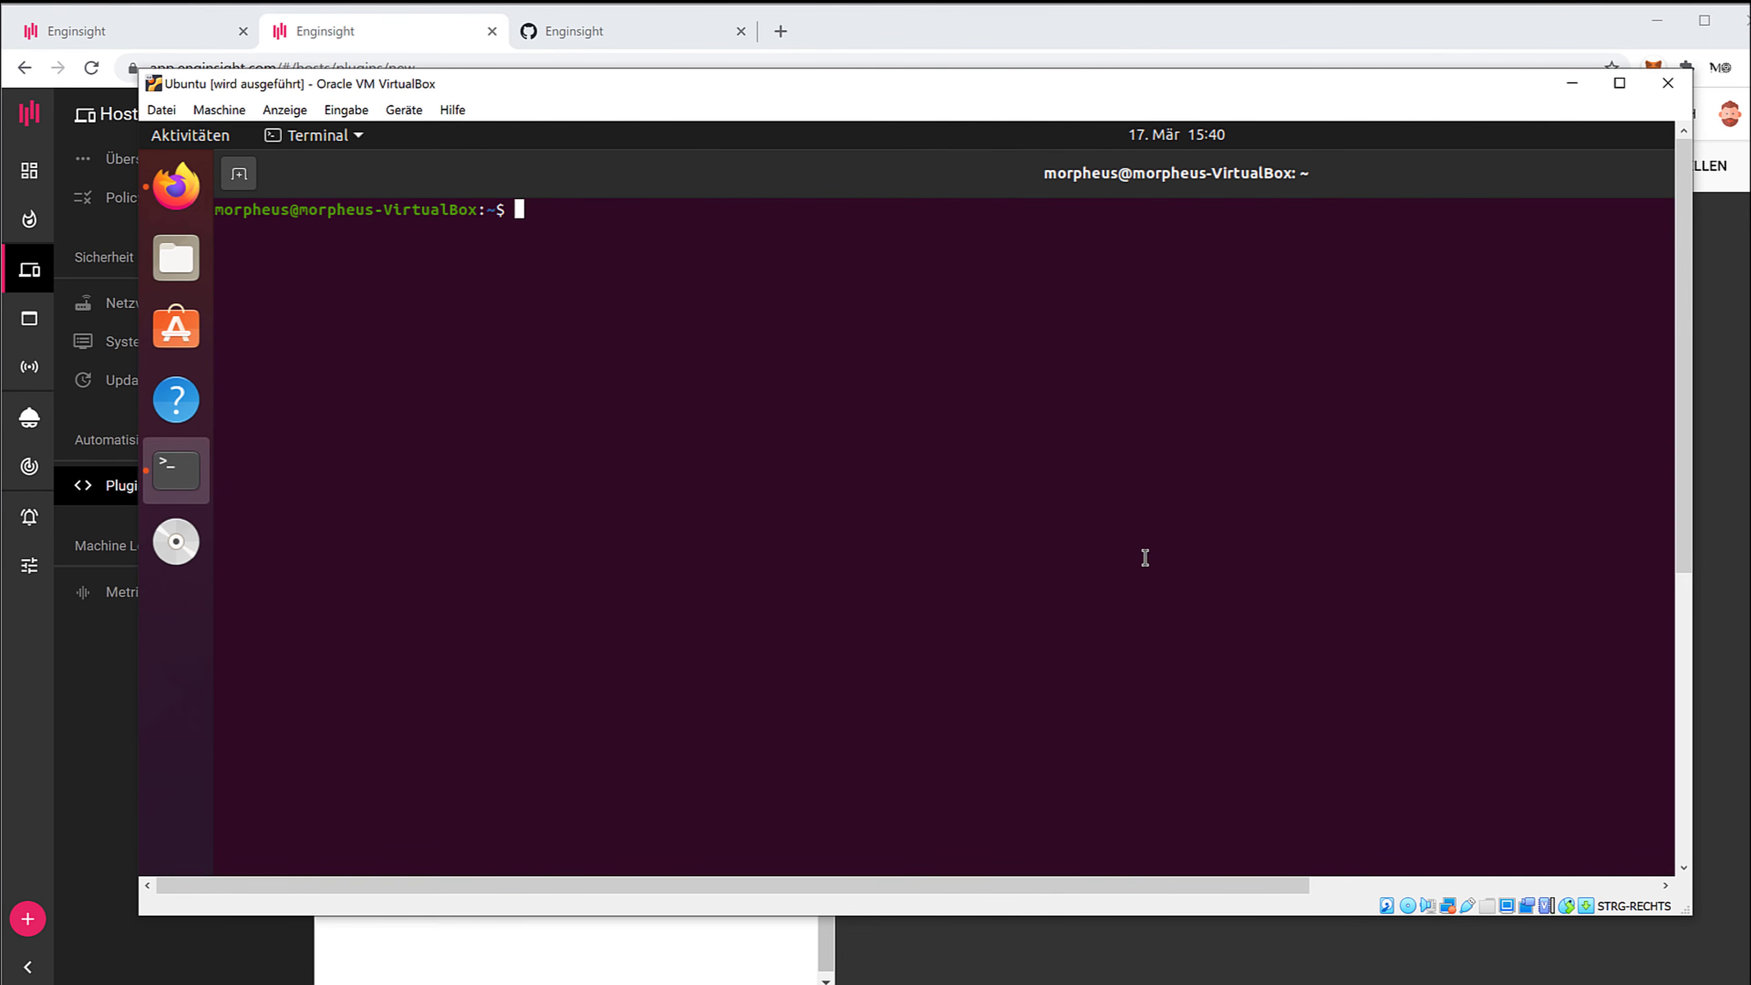
{"action": "type", "text": "ps ax"}
{"action": "type", "text": "| grep firefox | grep"}
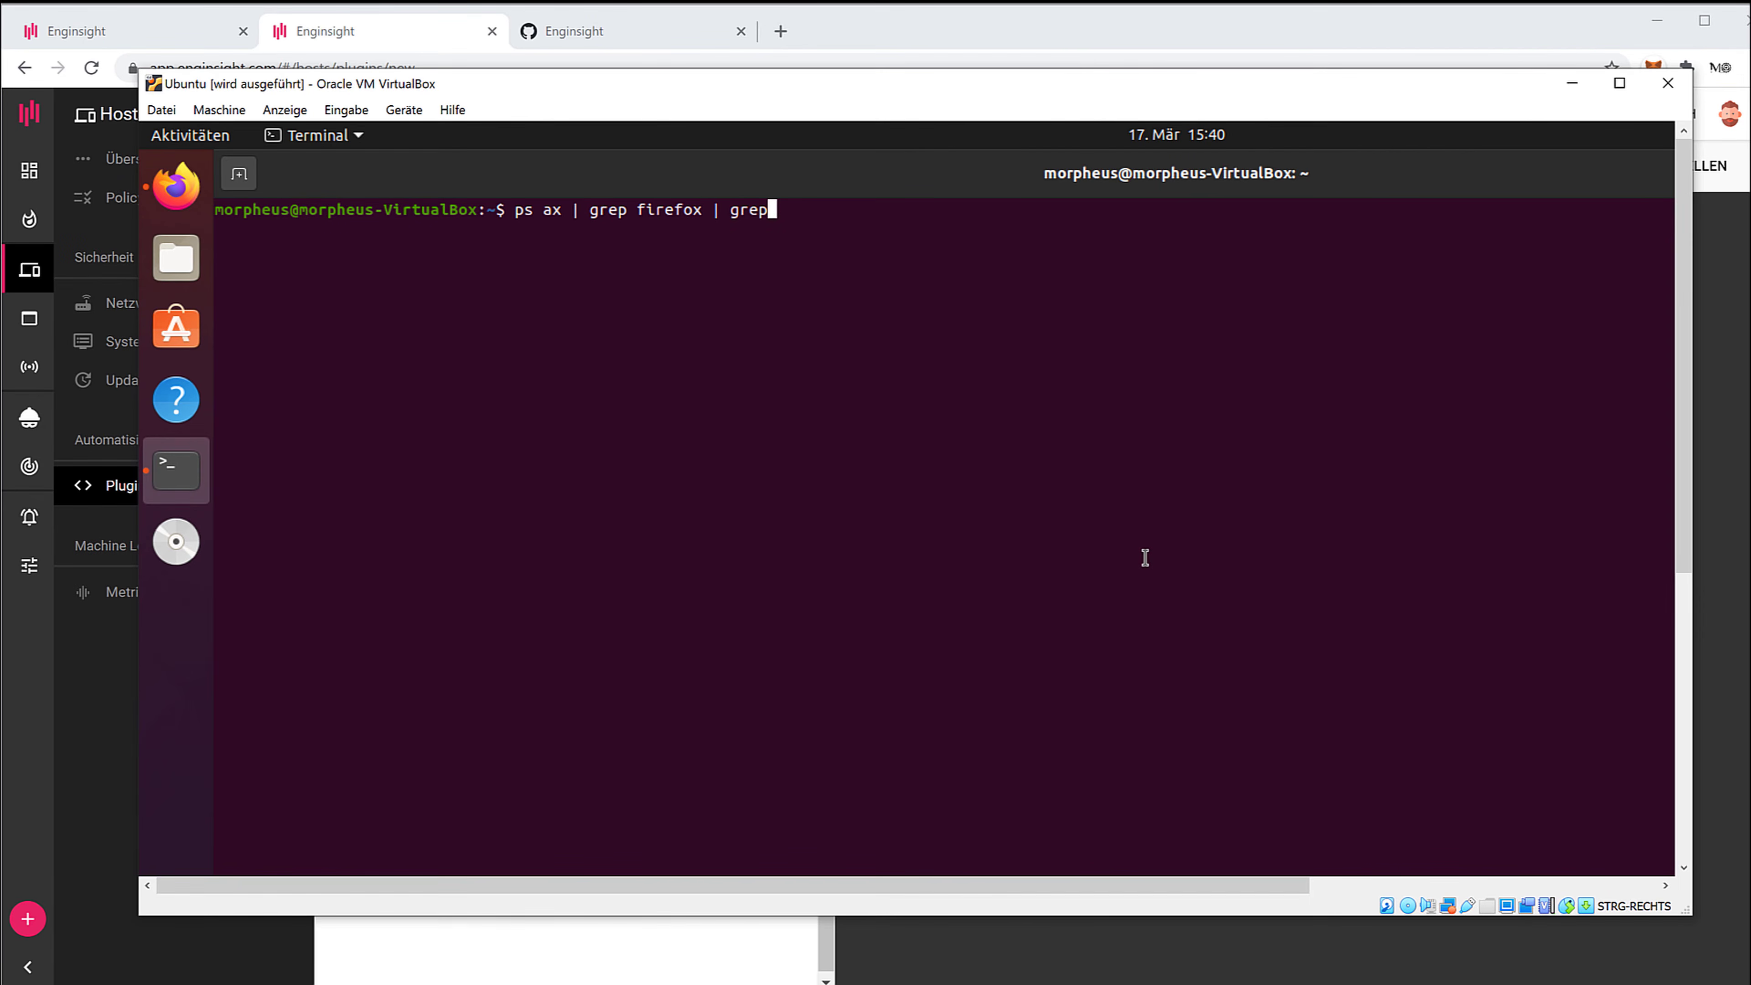
{"action": "type", "text": " -v grep"}
{"action": "key", "text": "Return"}
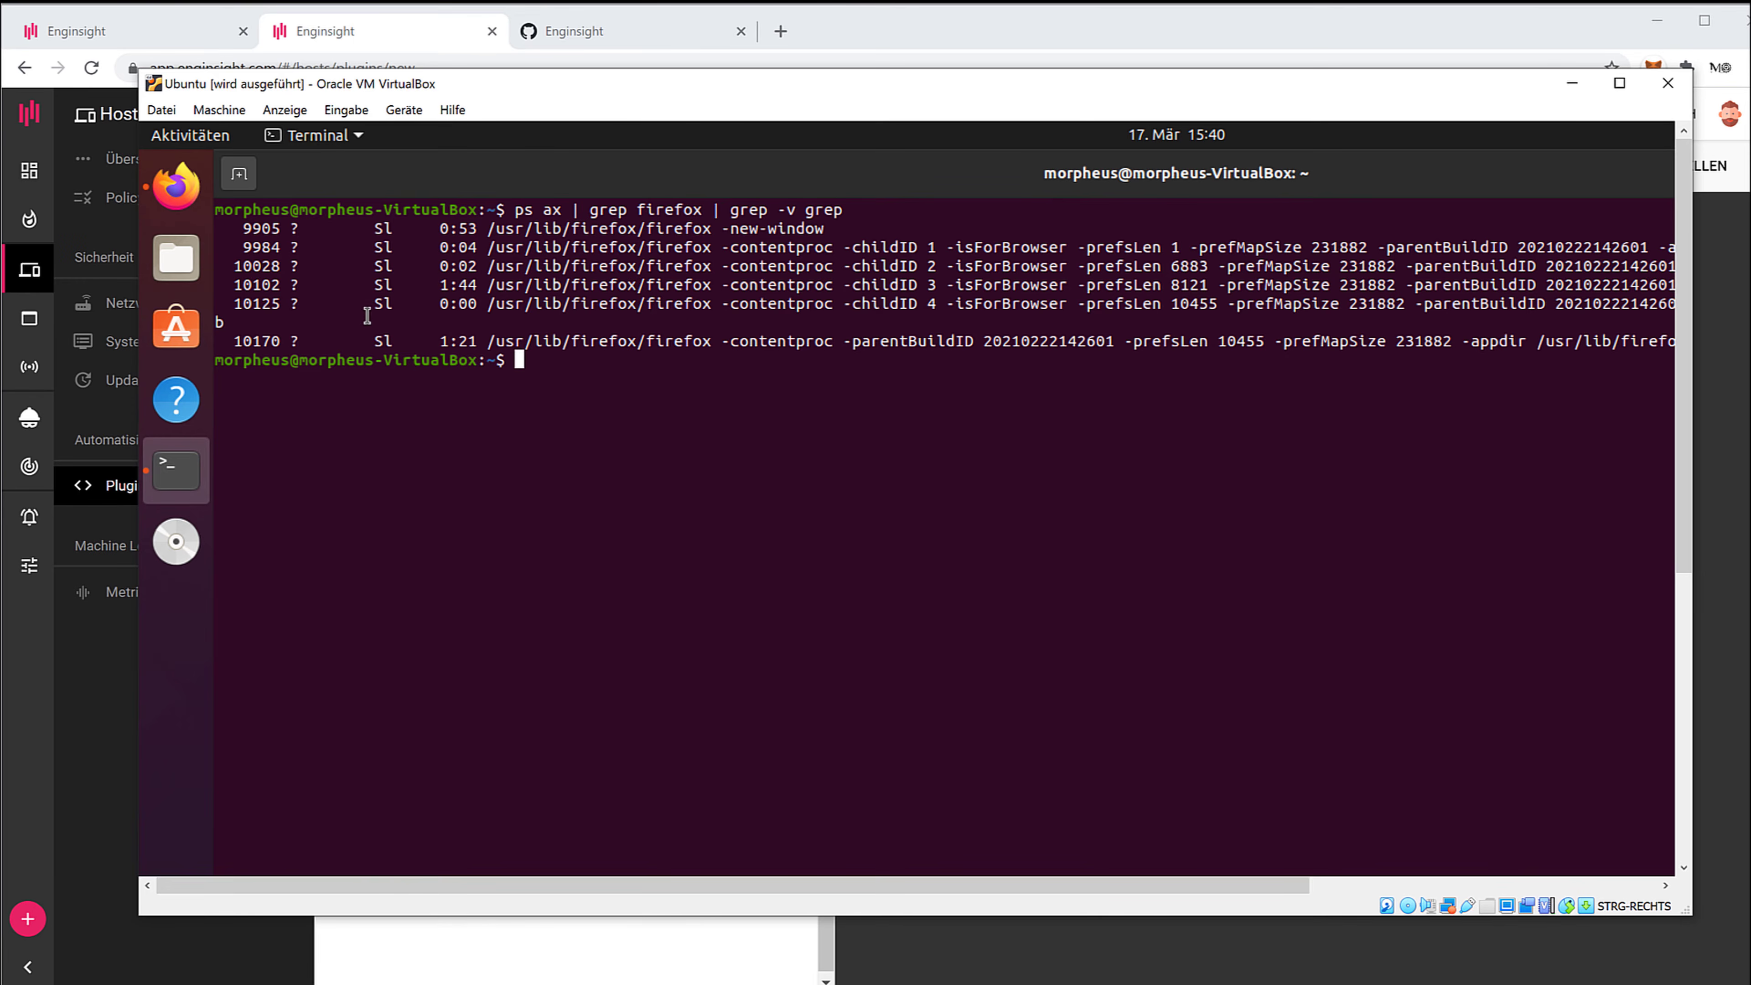
{"action": "double_click", "coordinate": [285, 226]}
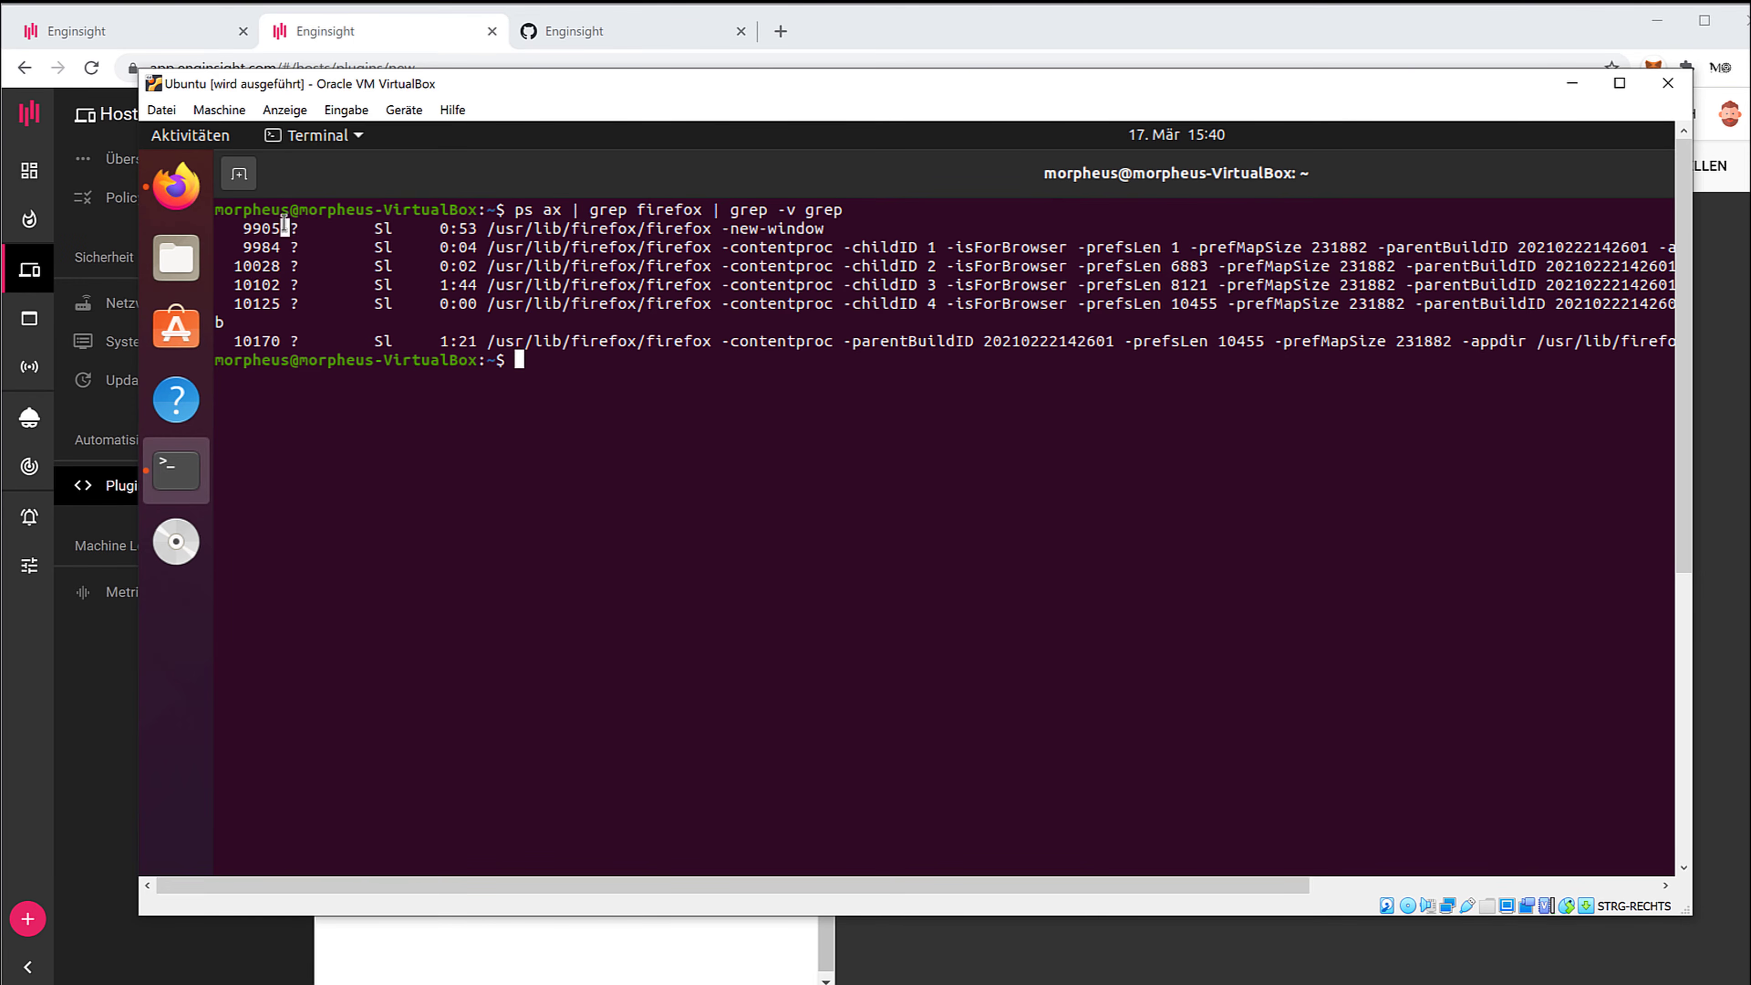
{"action": "double_click", "coordinate": [259, 228]}
{"action": "double_click", "coordinate": [654, 228]}
{"action": "left_click", "coordinate": [677, 397]}
{"action": "left_click", "coordinate": [422, 40]}
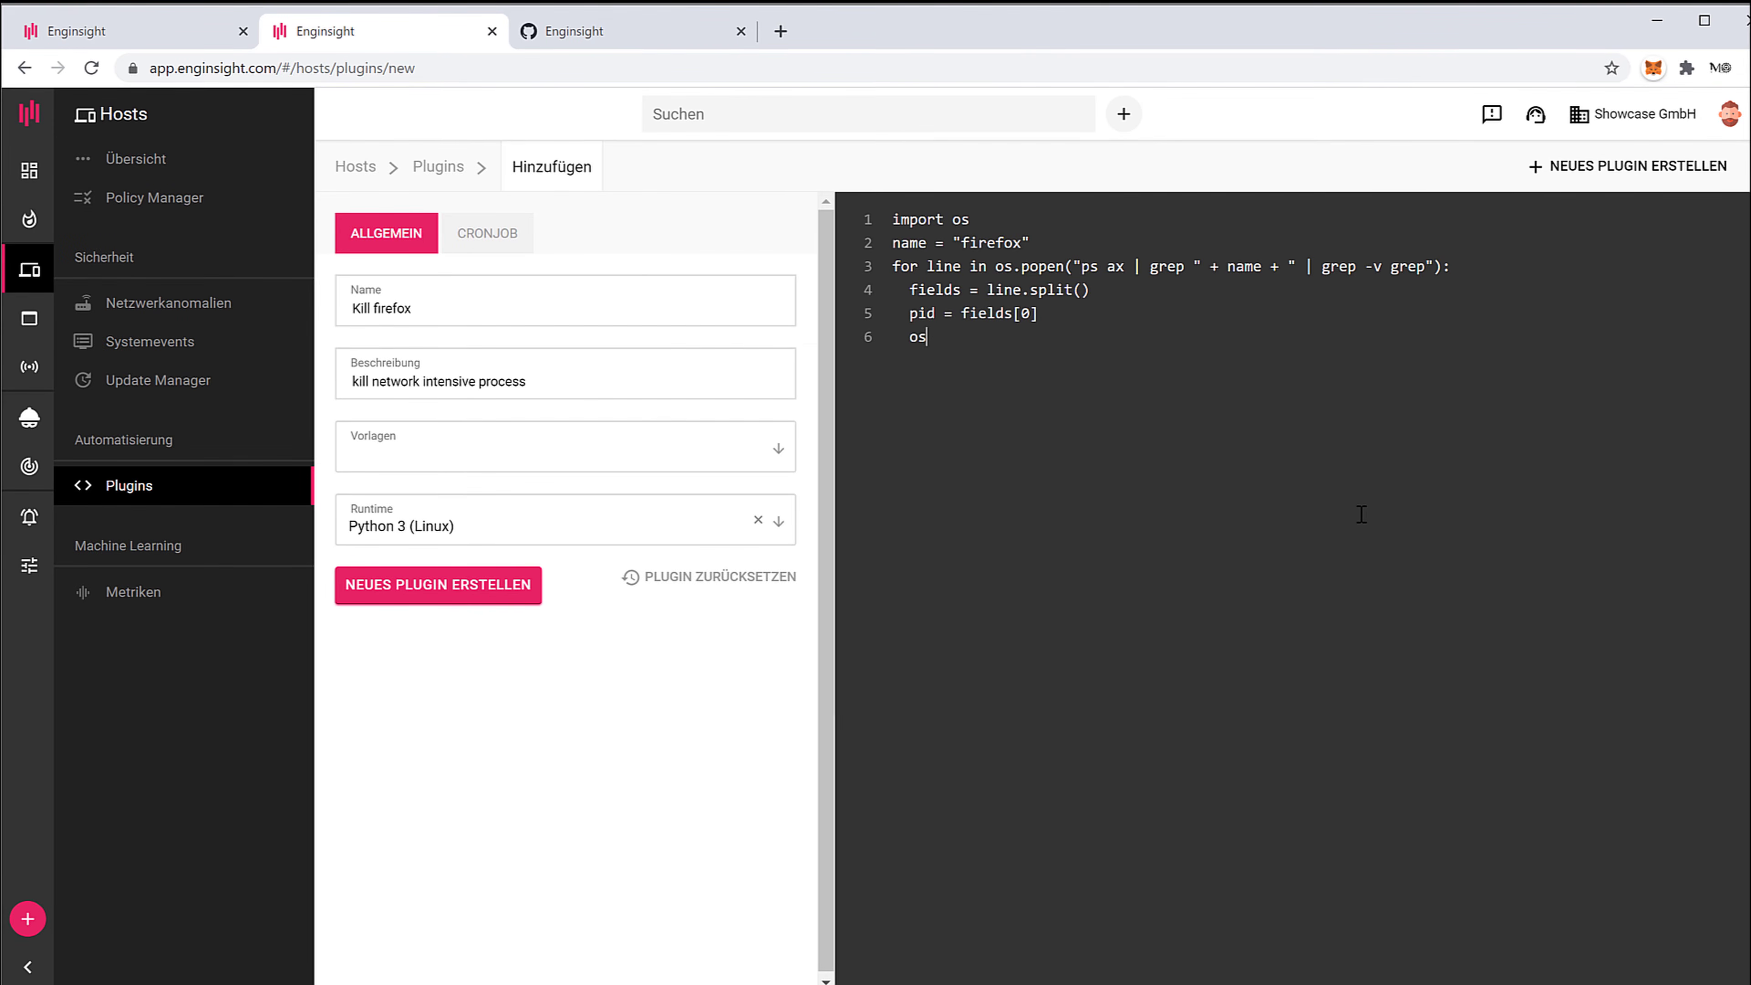
- Write os.kill(int(pid), signal.SIGKILL) as the last loop statement and add signal to the import line
{"action": "type", "text": "kill((int(pi"}
{"action": "key", "text": "BackSpace"}
{"action": "type", "text": ", signal.S"}
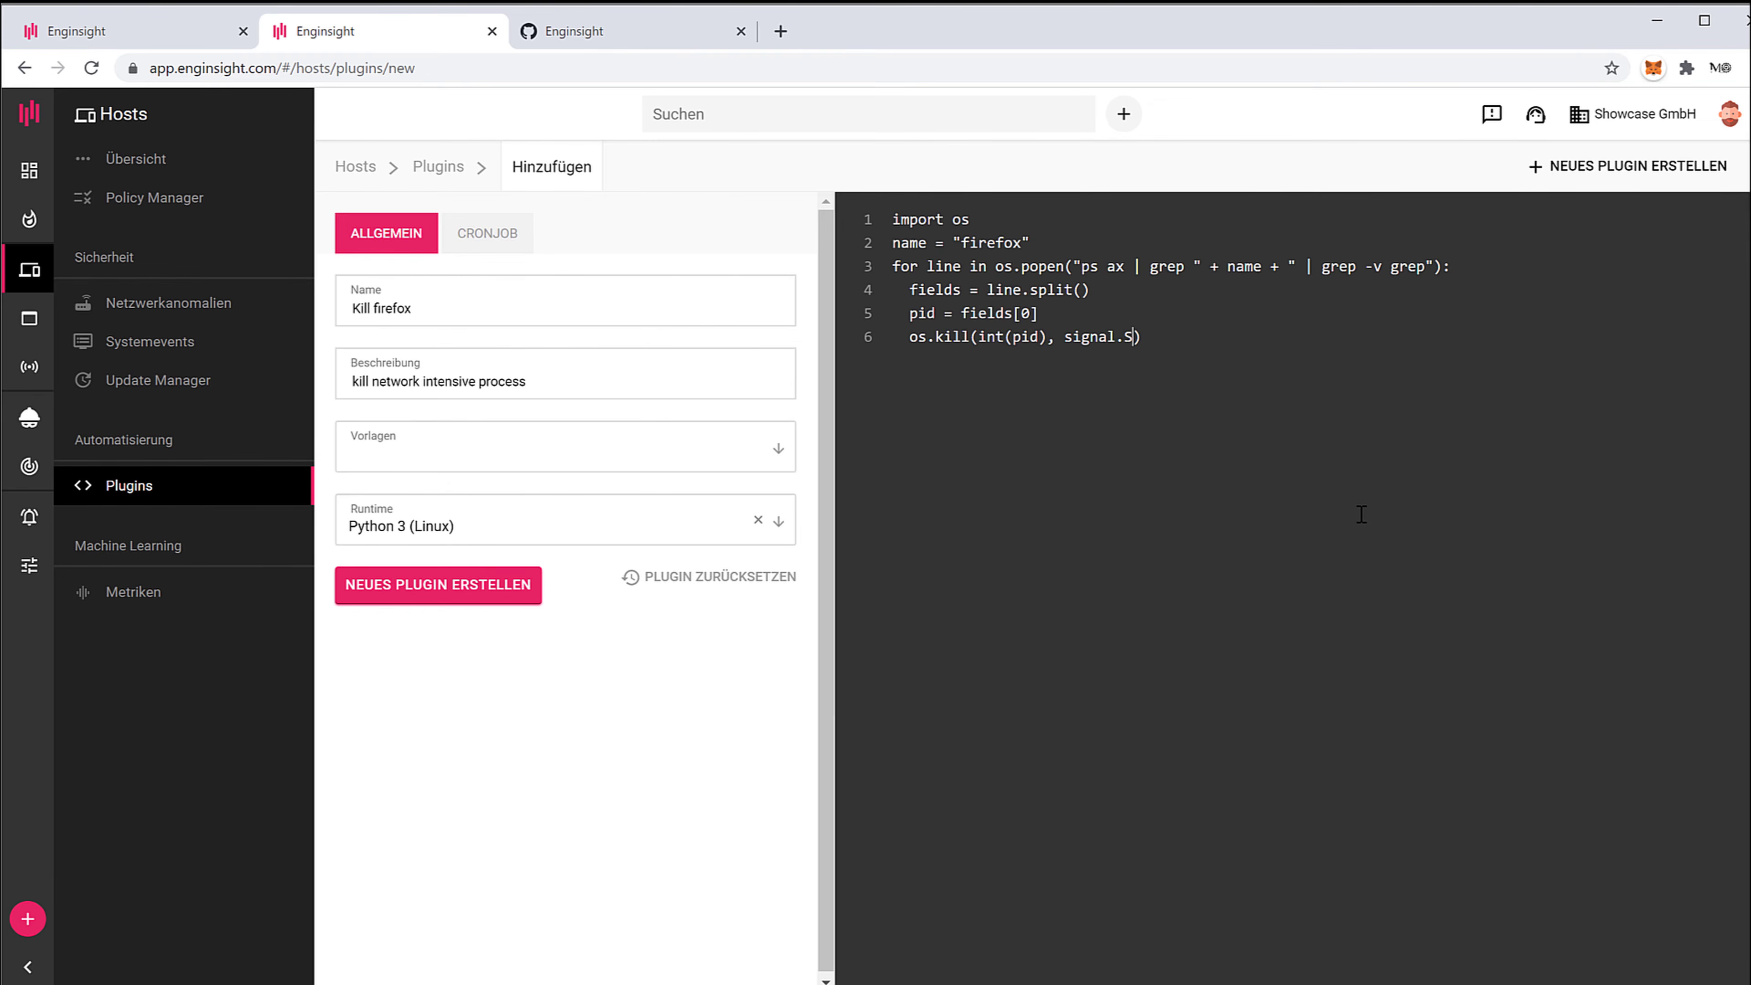
{"action": "type", "text": "IGKILL"}
{"action": "type", "text": " signa"}
- Add print("Killed") as the final, unindented script line and create the plugin
{"action": "type", "text": "rint("}
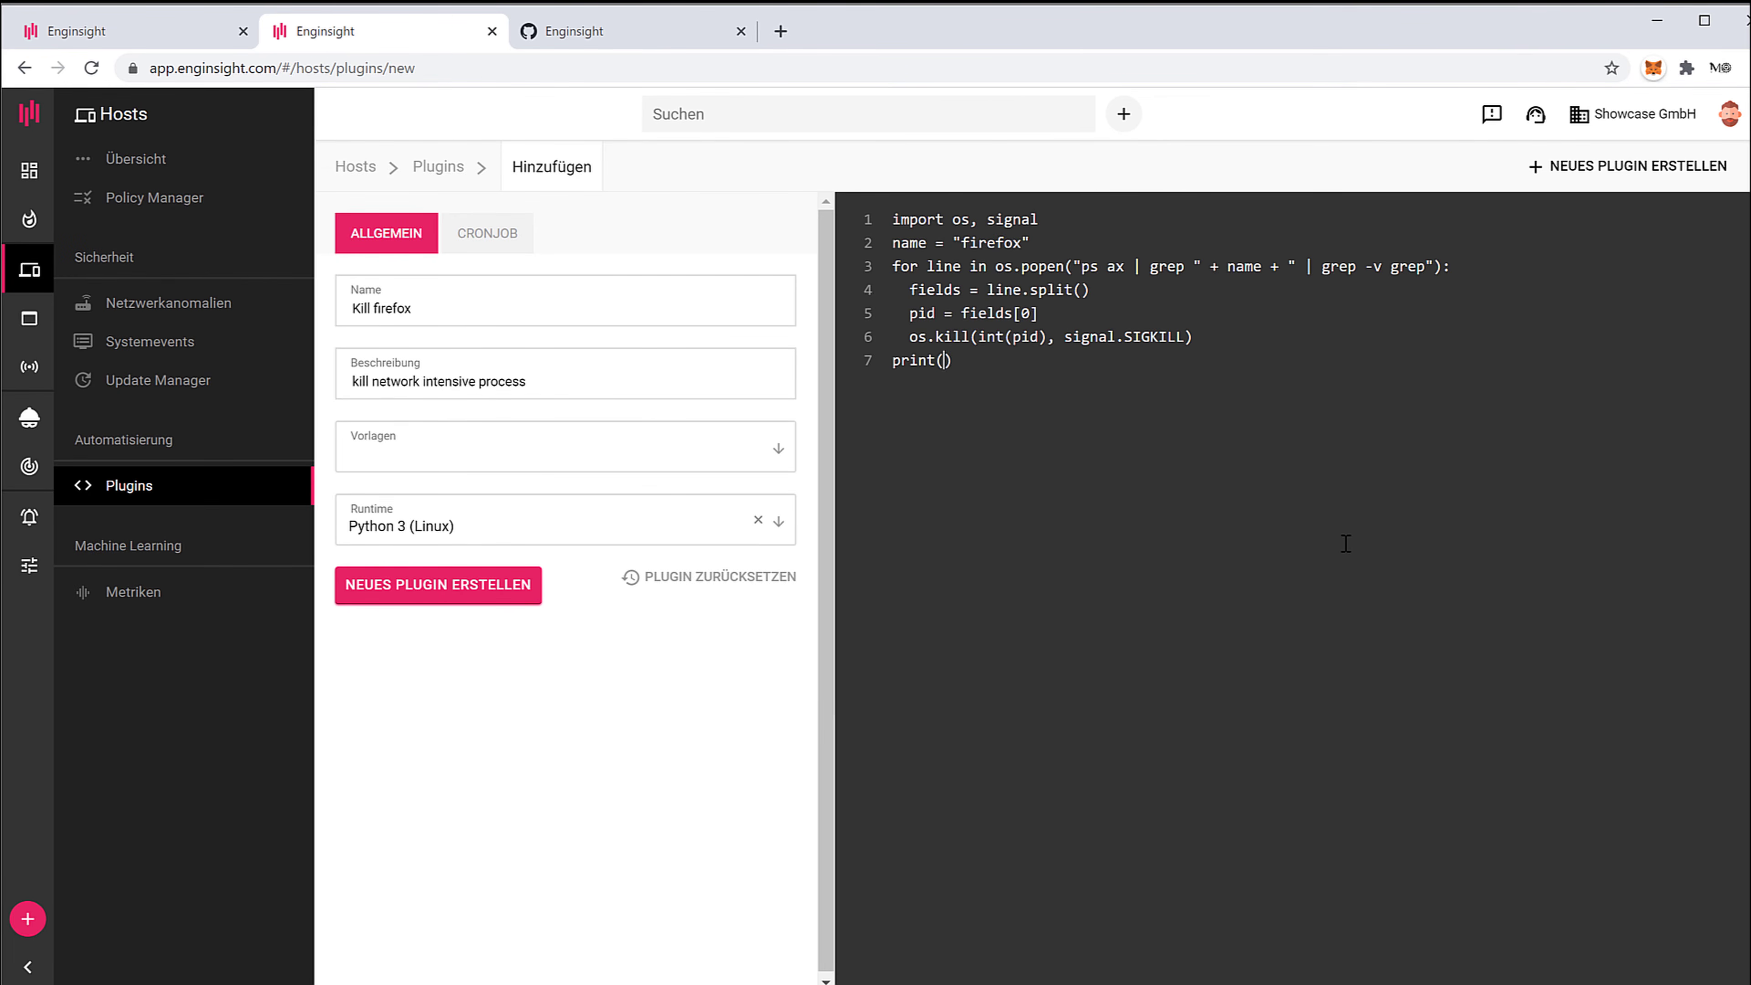
{"action": "type", "text": "\"Killed"}
{"action": "left_click", "coordinate": [469, 586]}
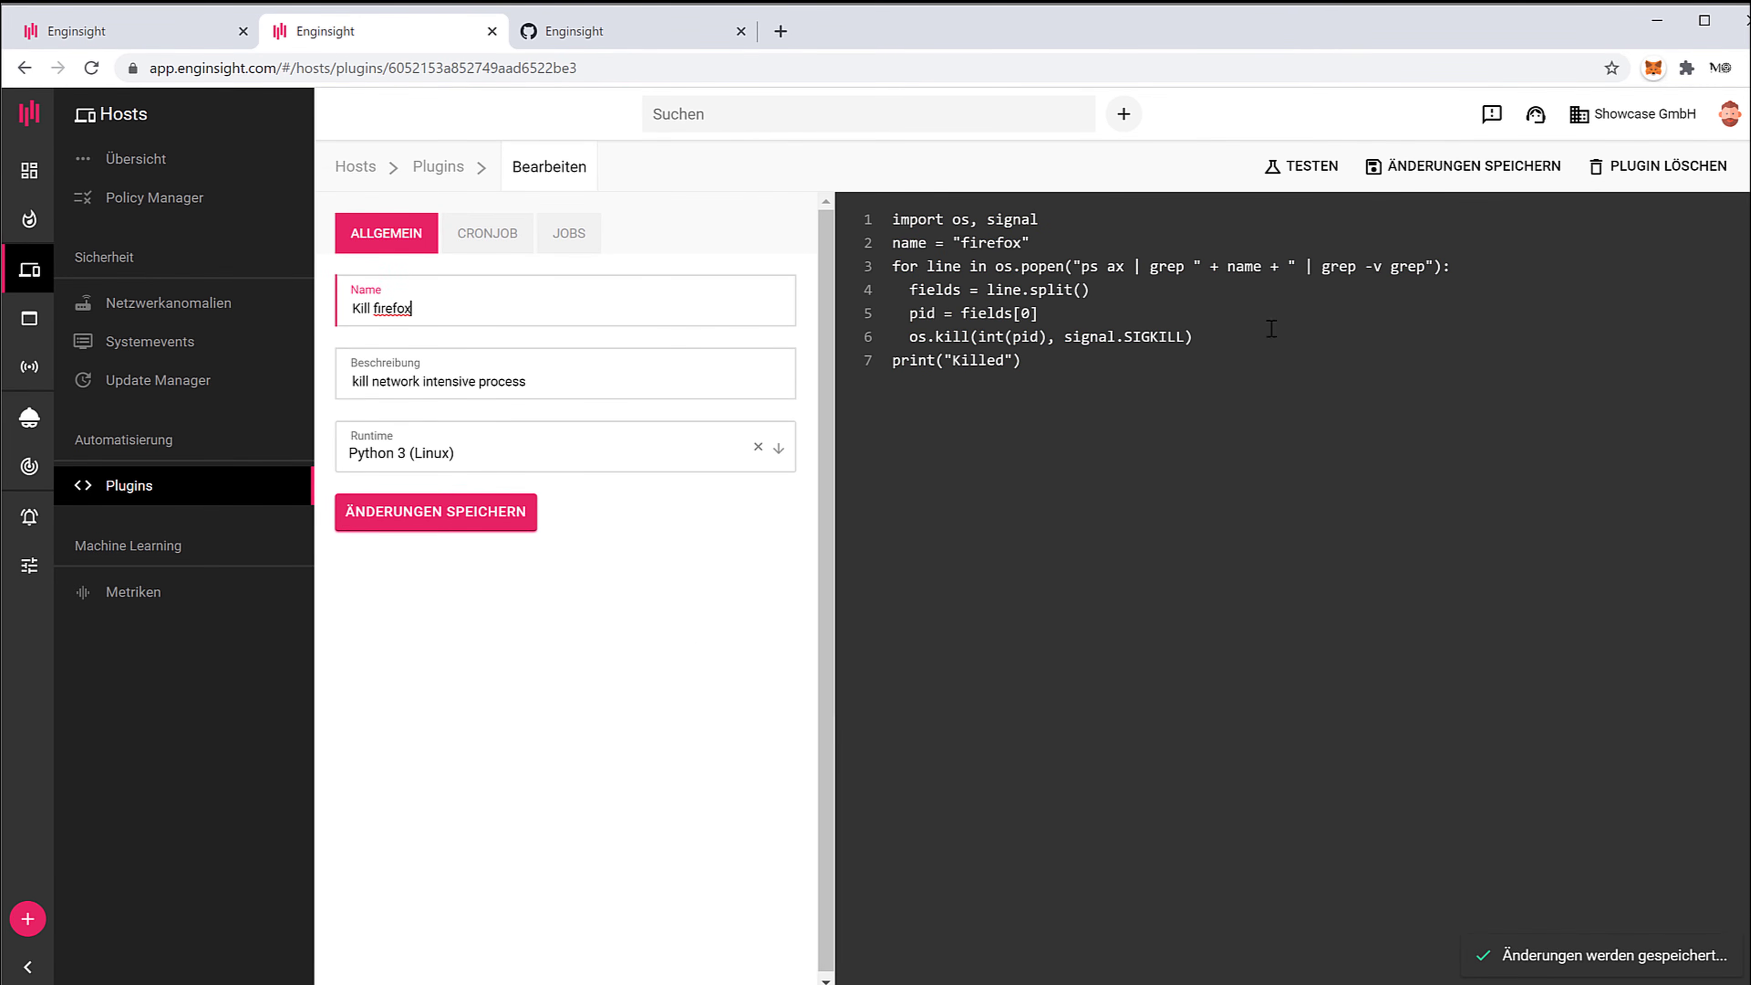
- Review the plugin's cronjob settings, host choices and jobs list, and return to its general settings
{"action": "left_click", "coordinate": [508, 242]}
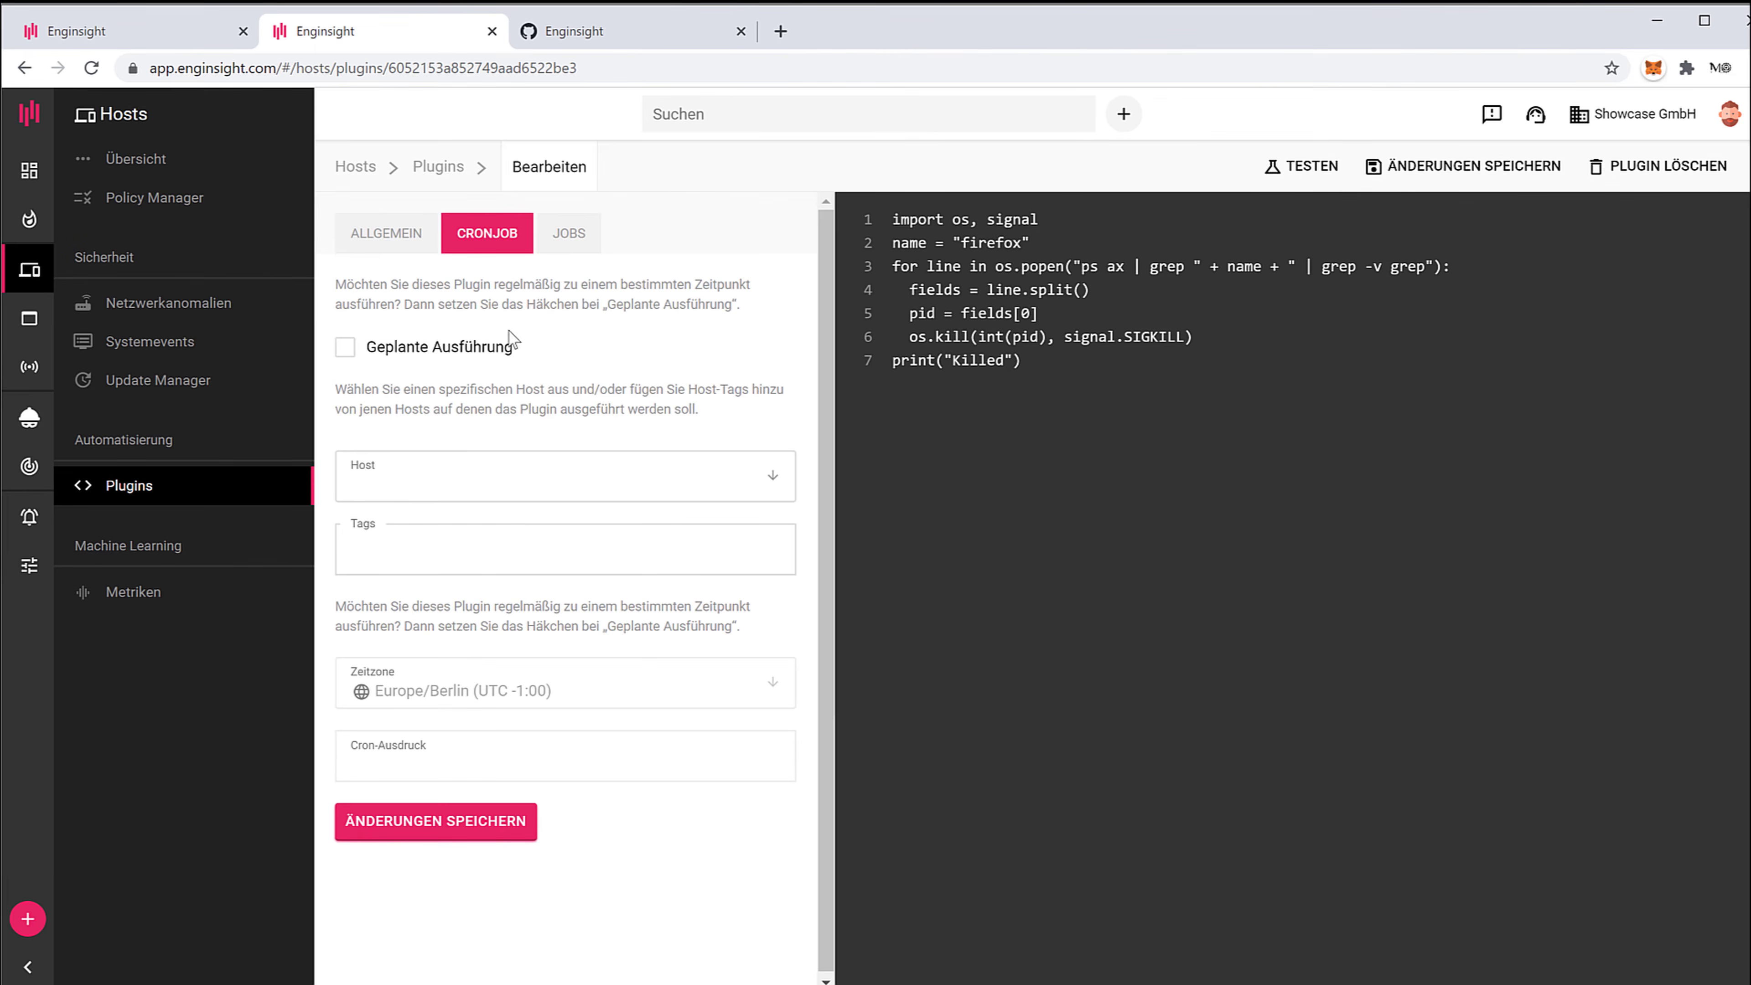
{"action": "left_click", "coordinate": [548, 250]}
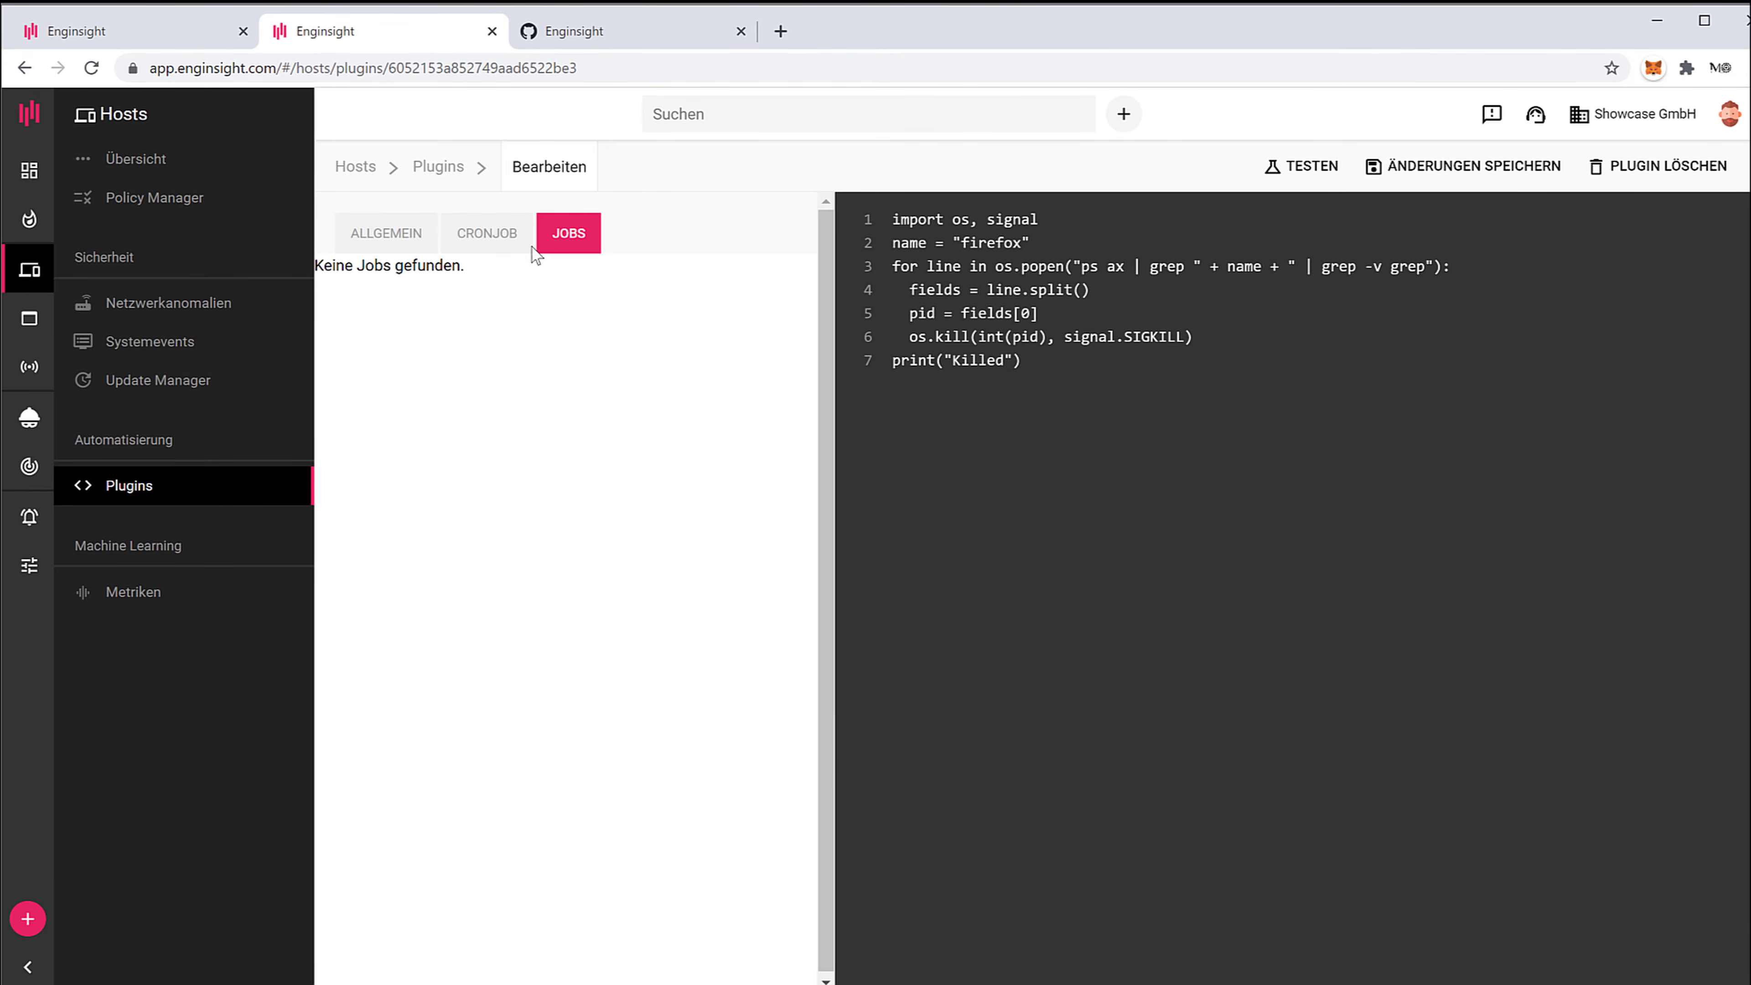
{"action": "left_click", "coordinate": [500, 245]}
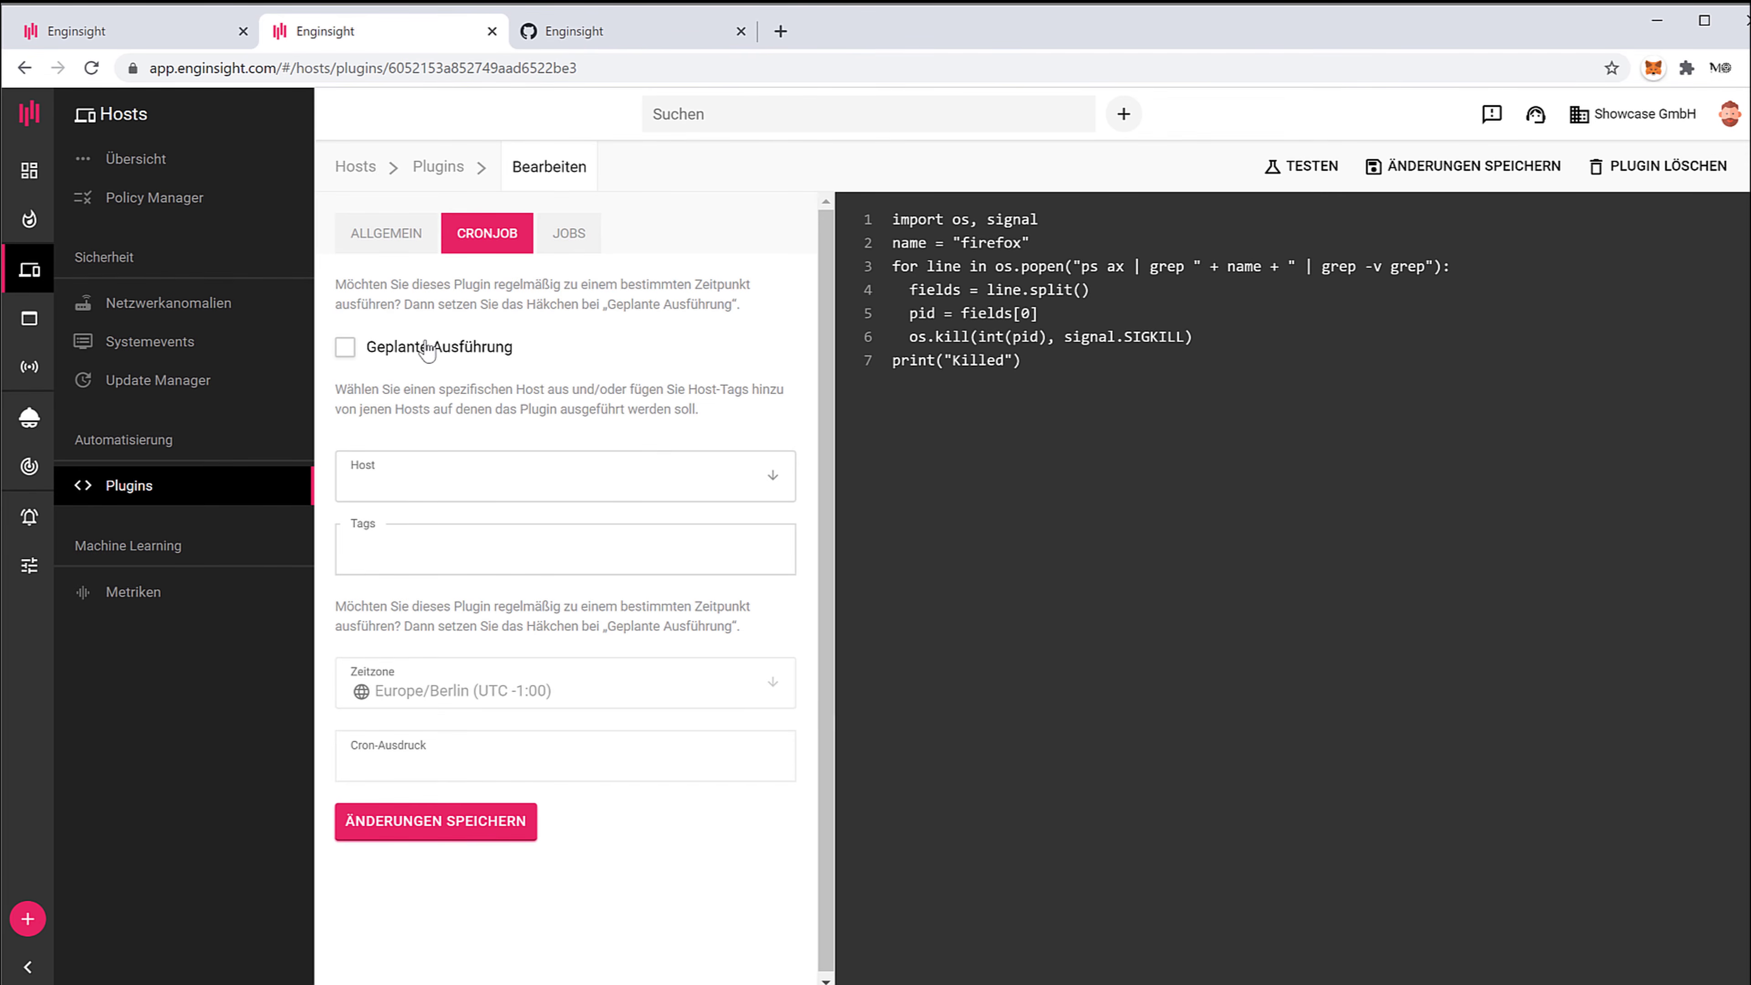
{"action": "left_click", "coordinate": [724, 492]}
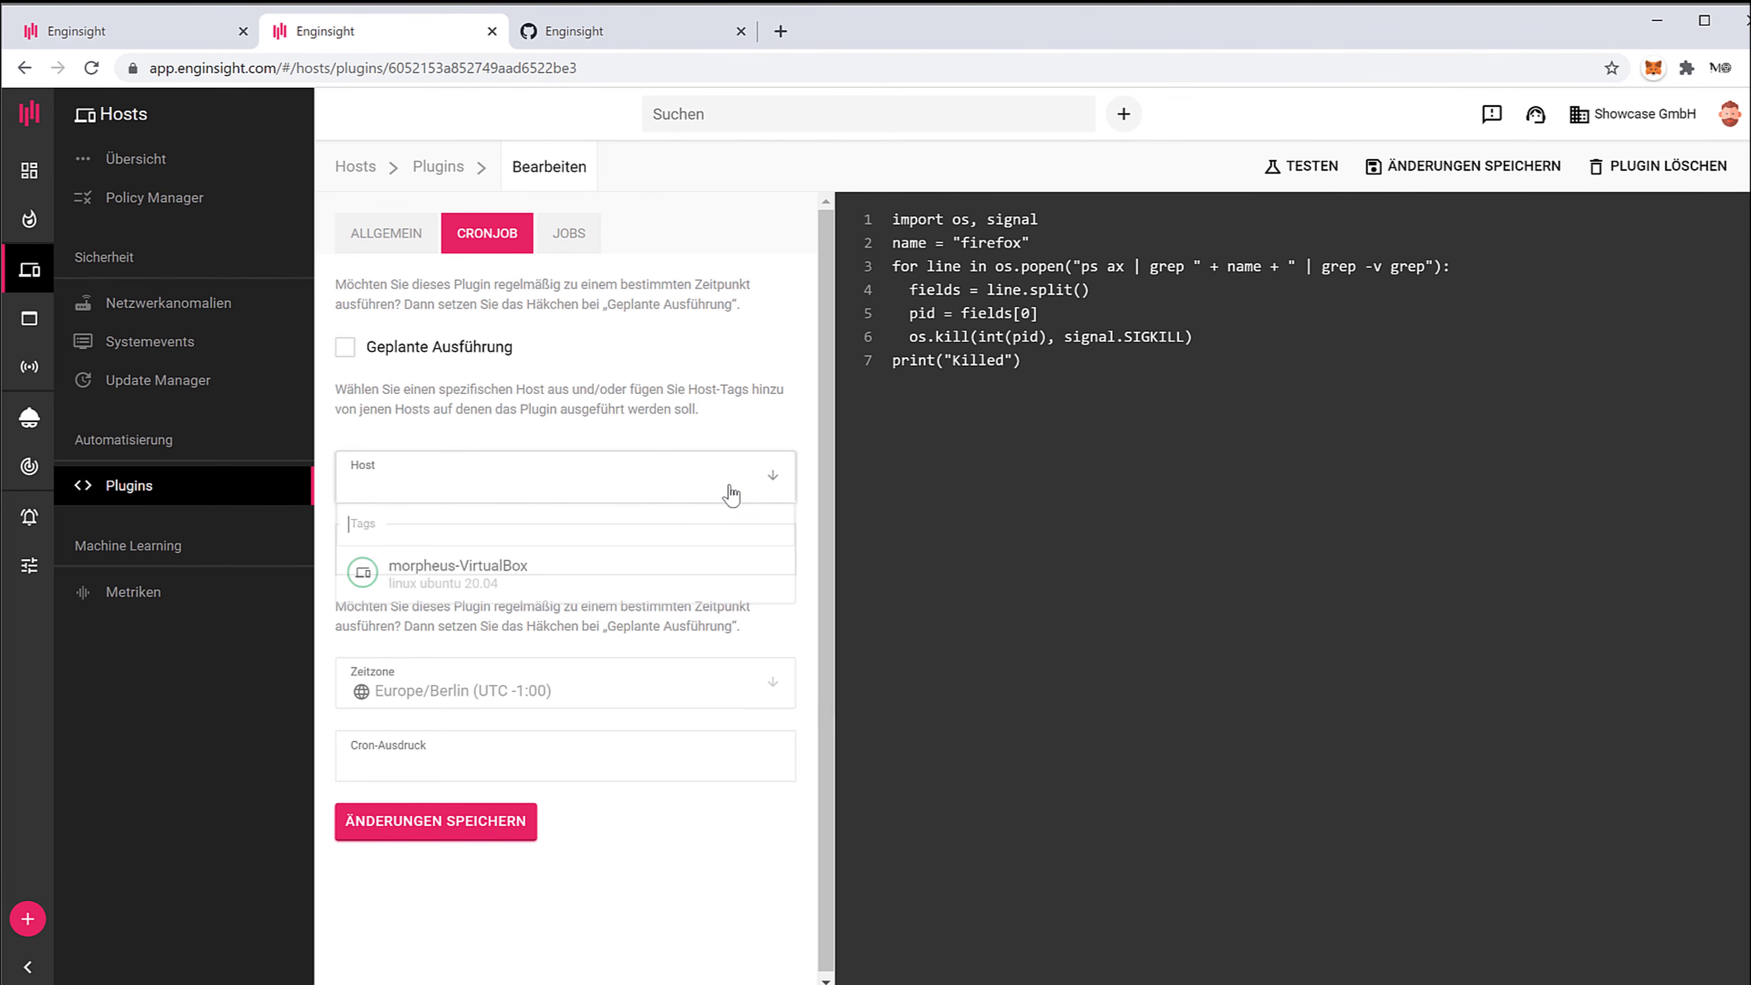
{"action": "left_click", "coordinate": [518, 550]}
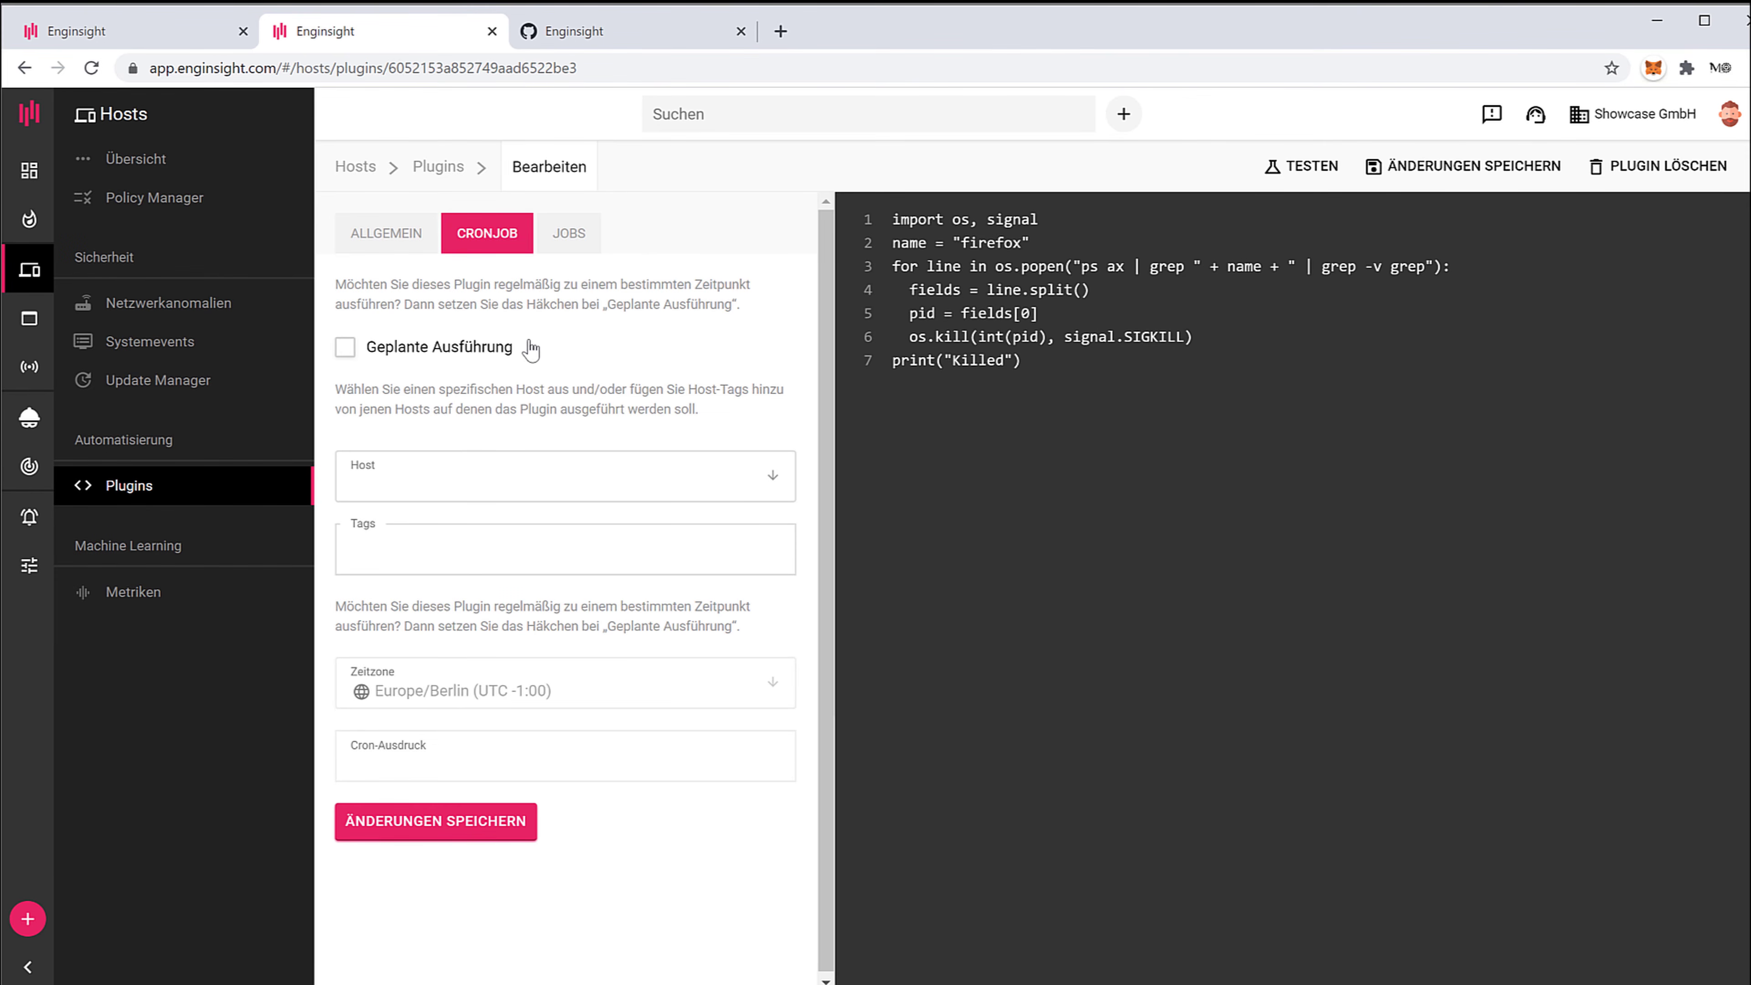
{"action": "left_click", "coordinate": [410, 257]}
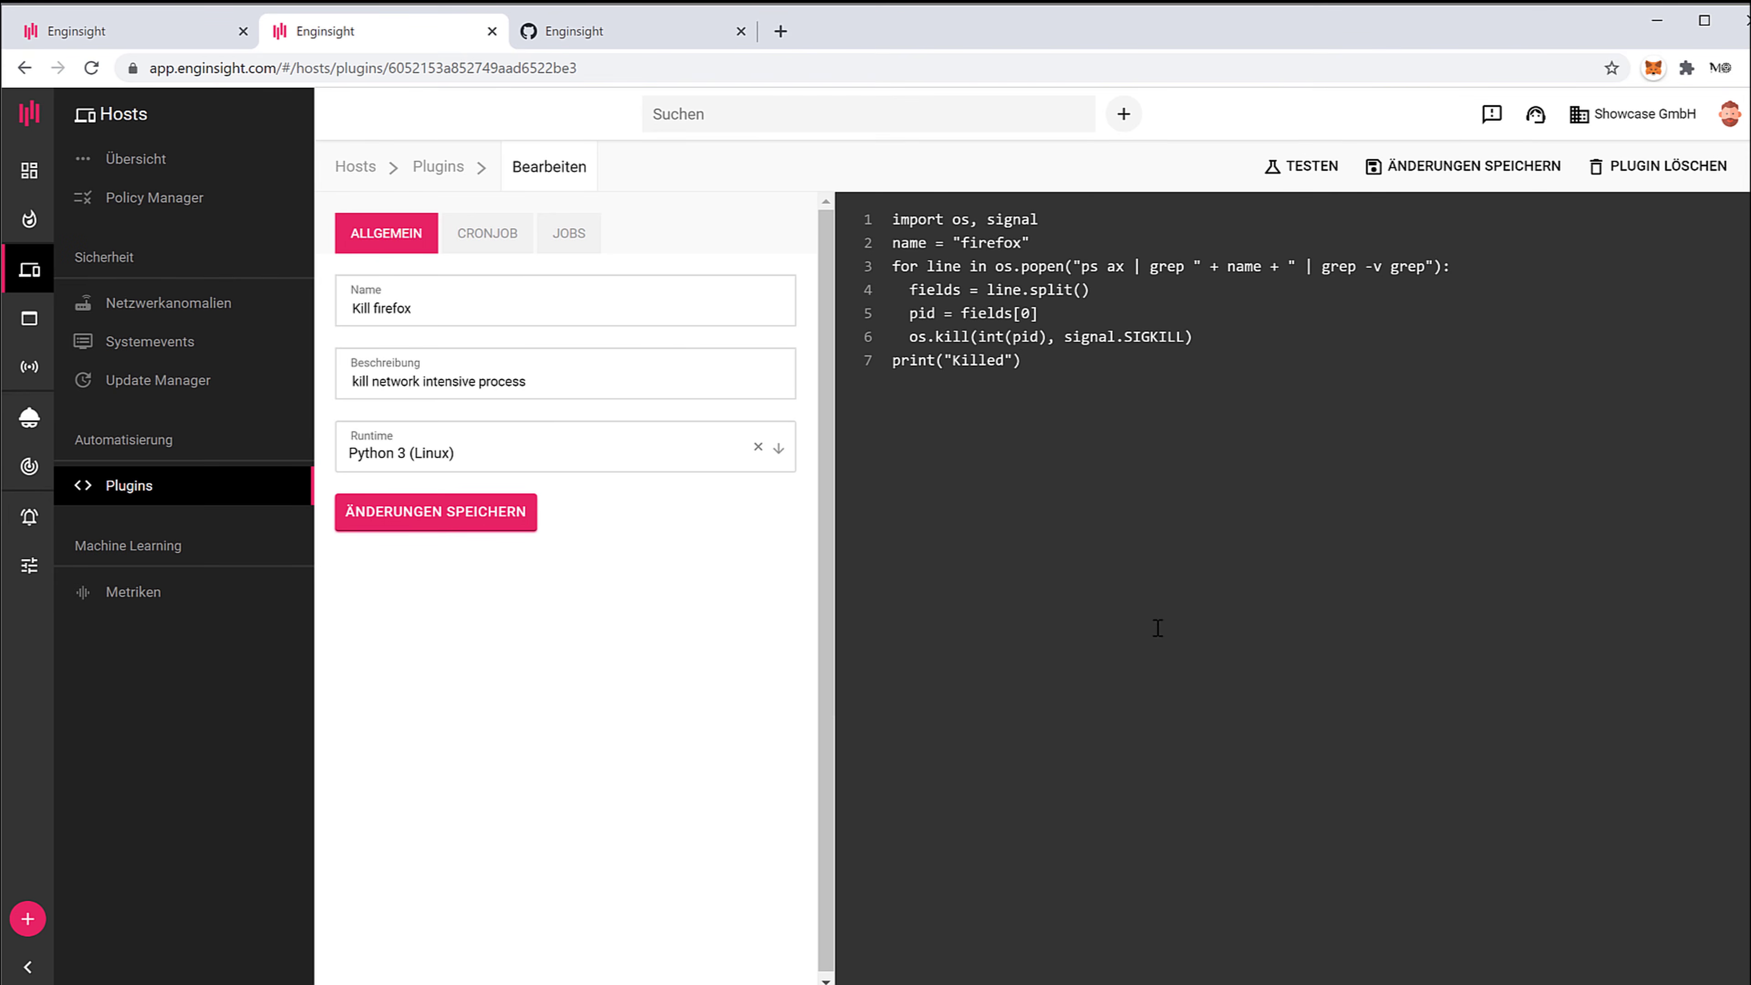
- Switch to the Ubuntu VM, close its terminal, and view the YouTube page open in Firefox
{"action": "key", "text": "alt+Tab"}
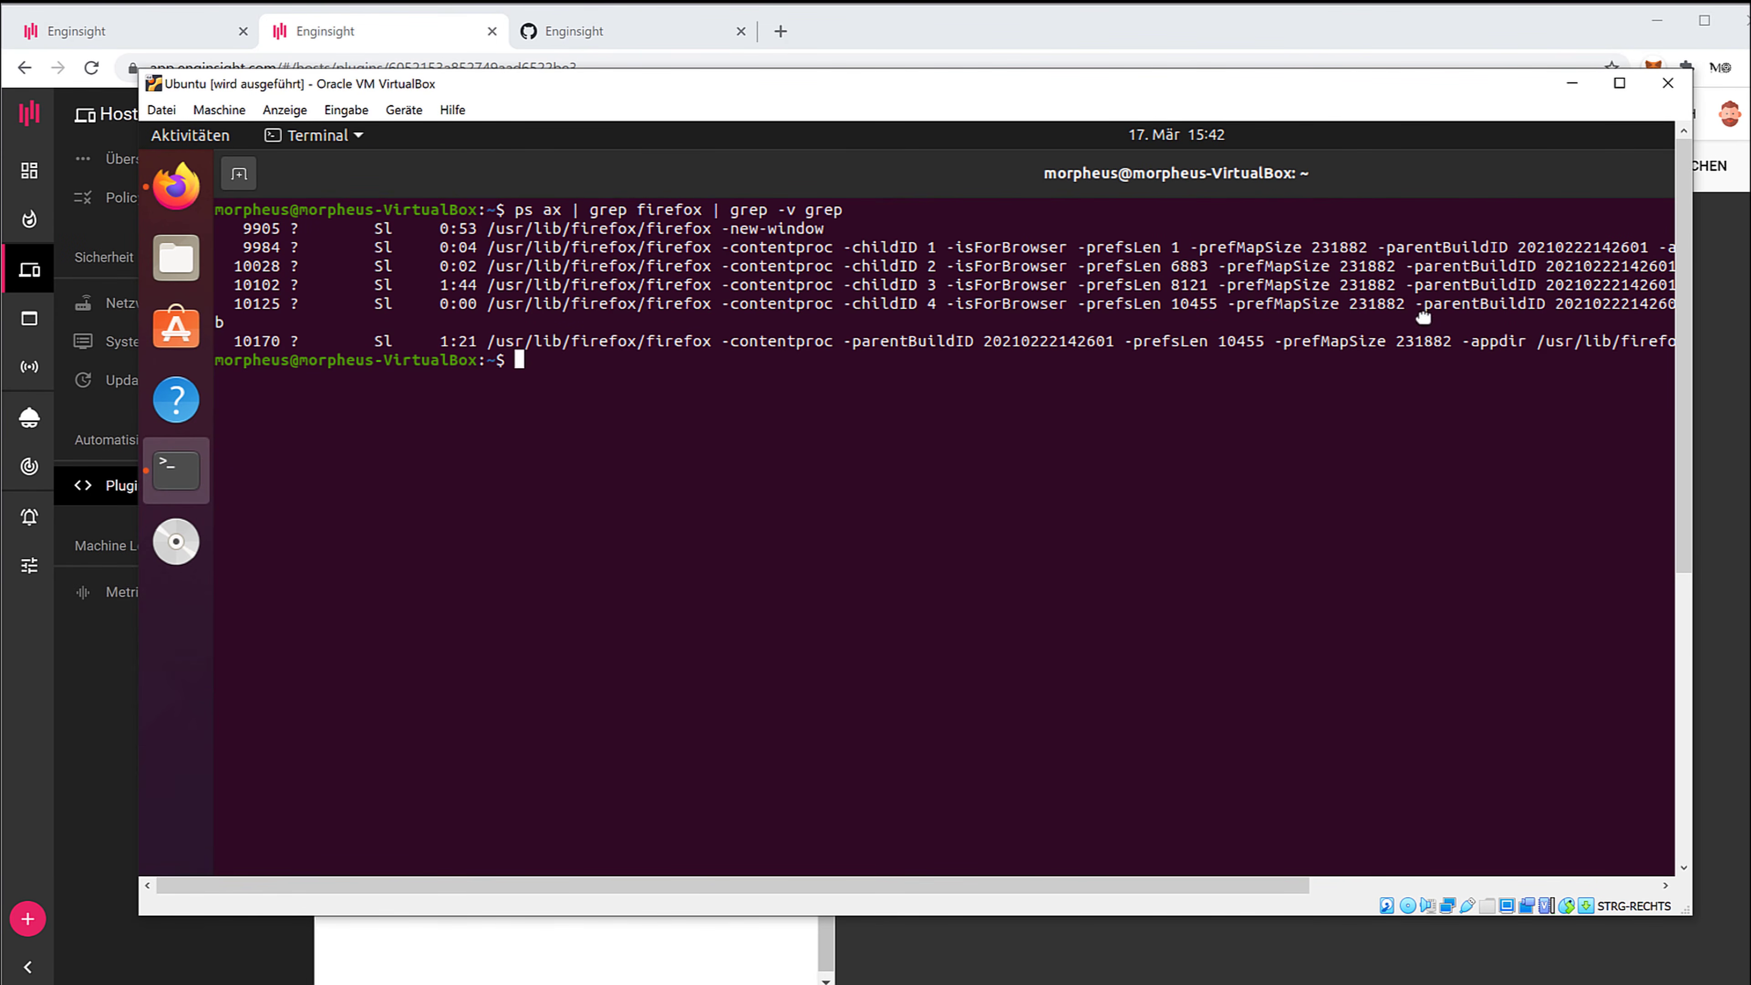
{"action": "left_click_drag", "start_coordinate": [1424, 316], "coordinate": [1420, 320]}
{"action": "left_click", "coordinate": [1560, 331]}
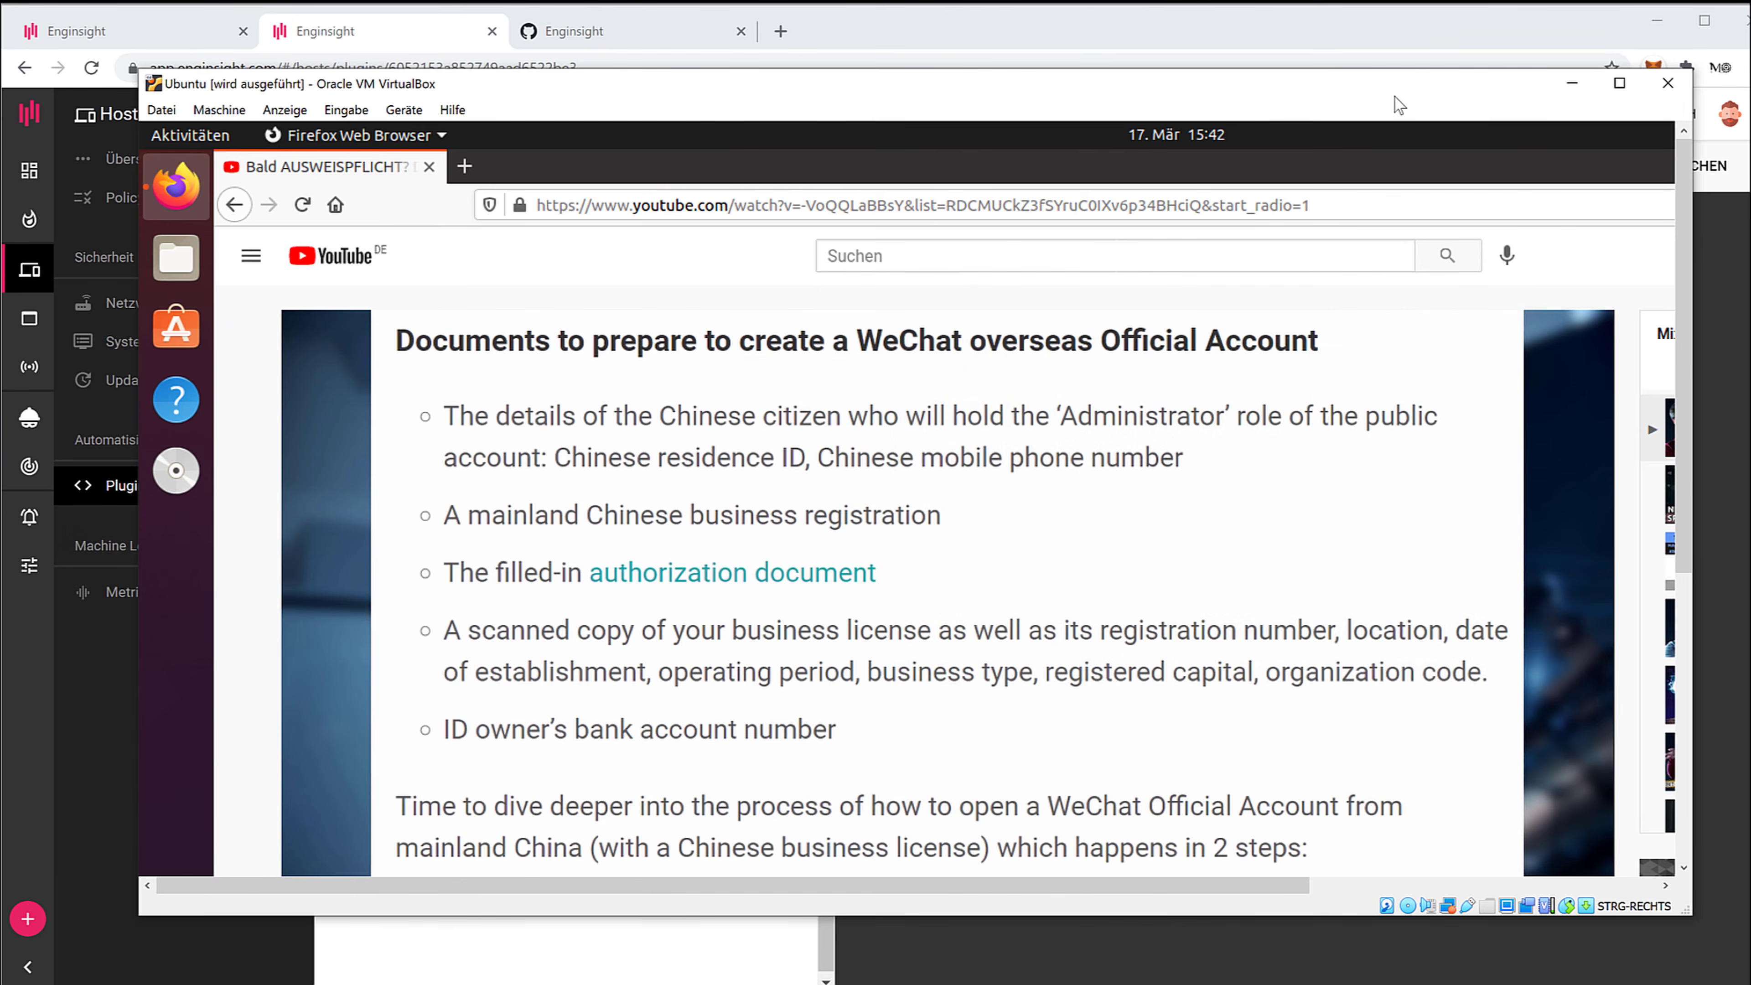
{"action": "left_click_drag", "start_coordinate": [1395, 96], "coordinate": [1258, 163]}
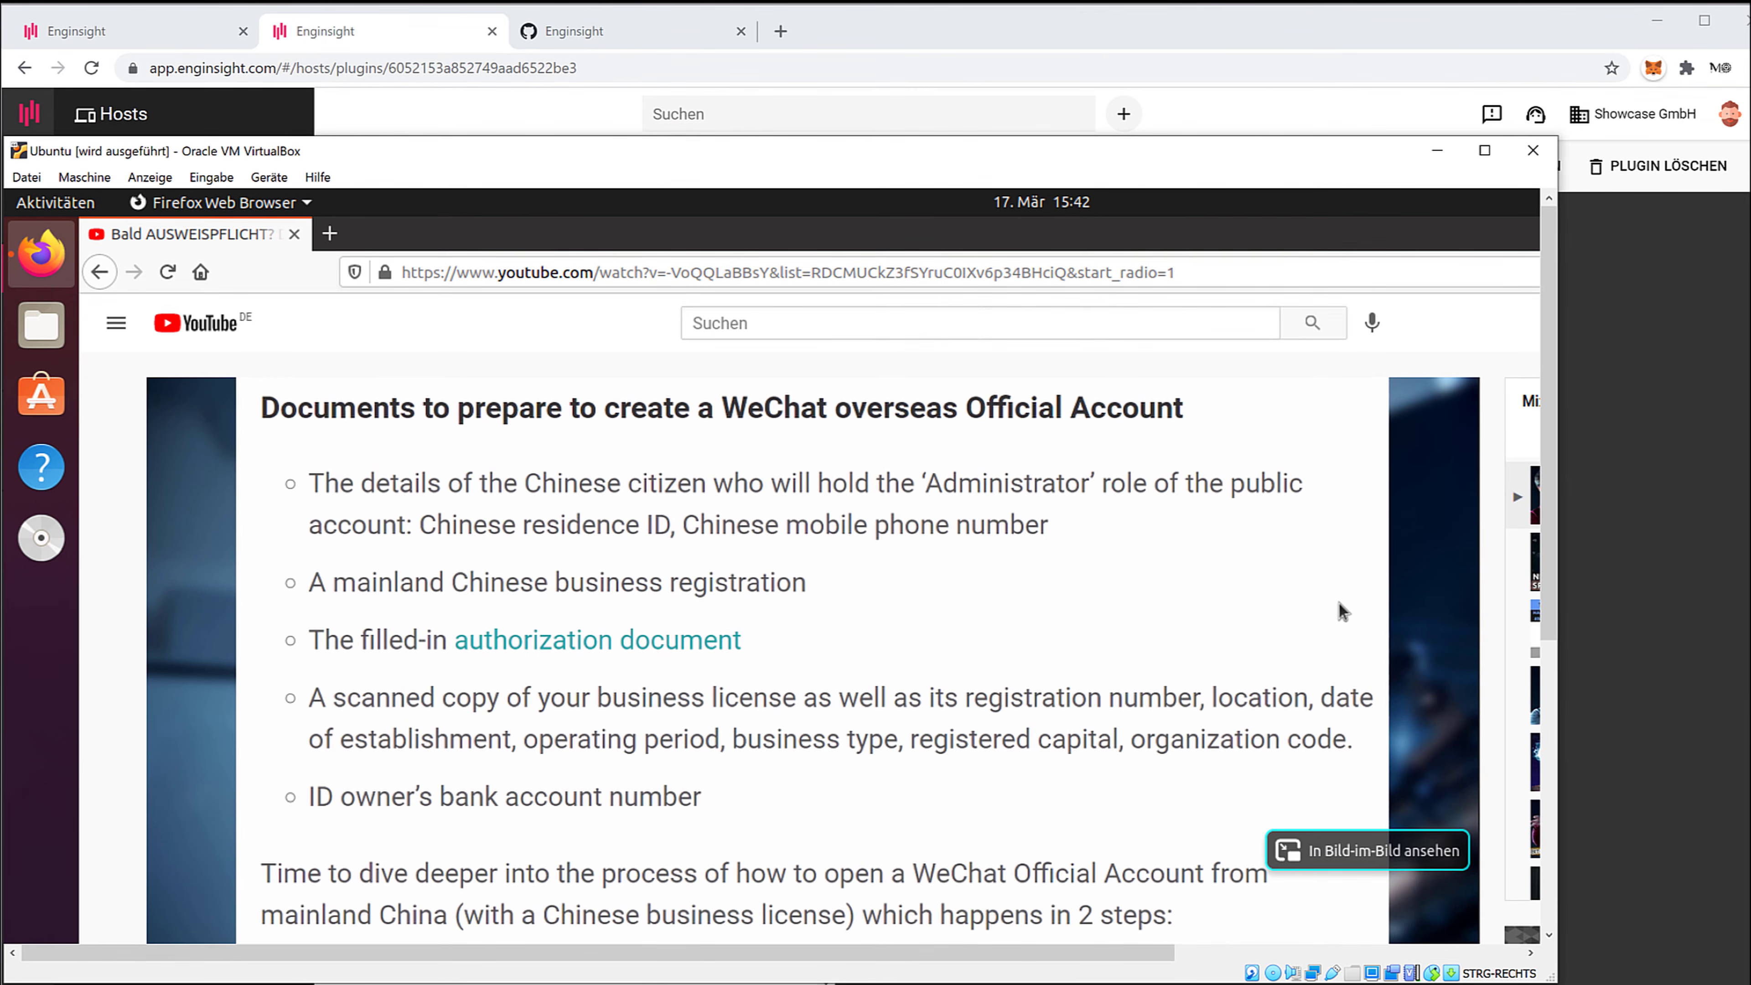
{"action": "scroll", "coordinate": [1181, 814], "scroll_direction": "down", "scroll_amount": 6}
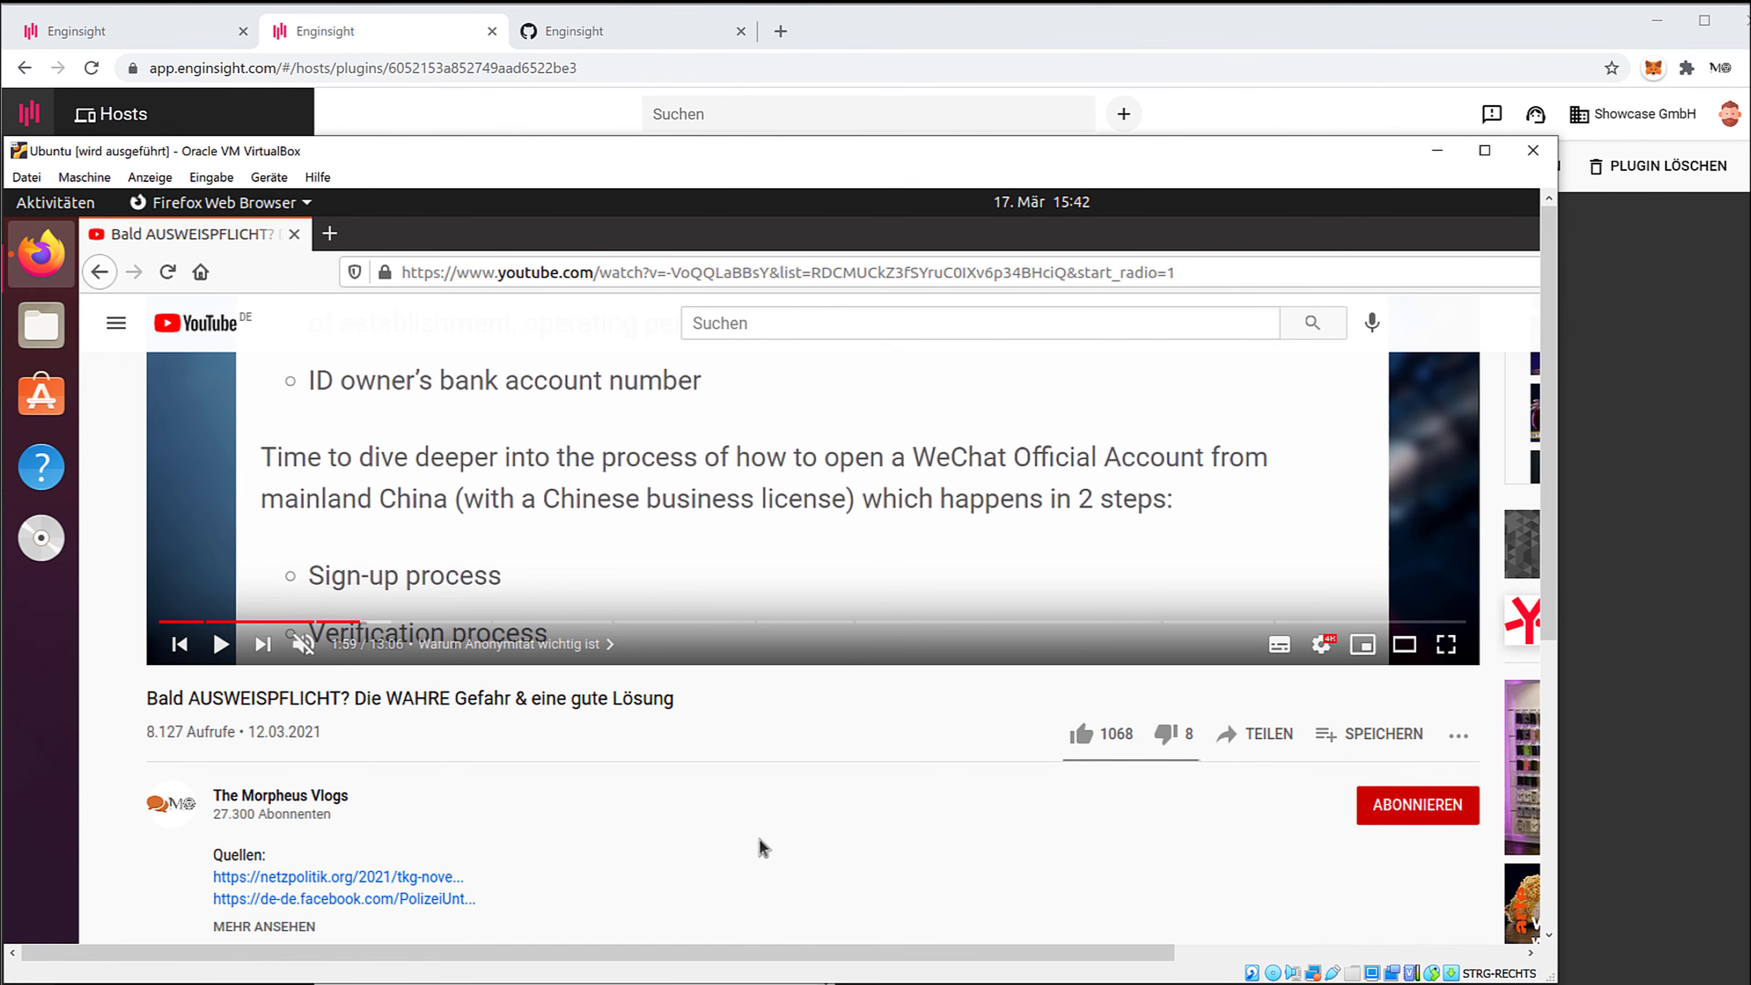
{"action": "scroll", "coordinate": [764, 847], "scroll_direction": "up", "scroll_amount": 3}
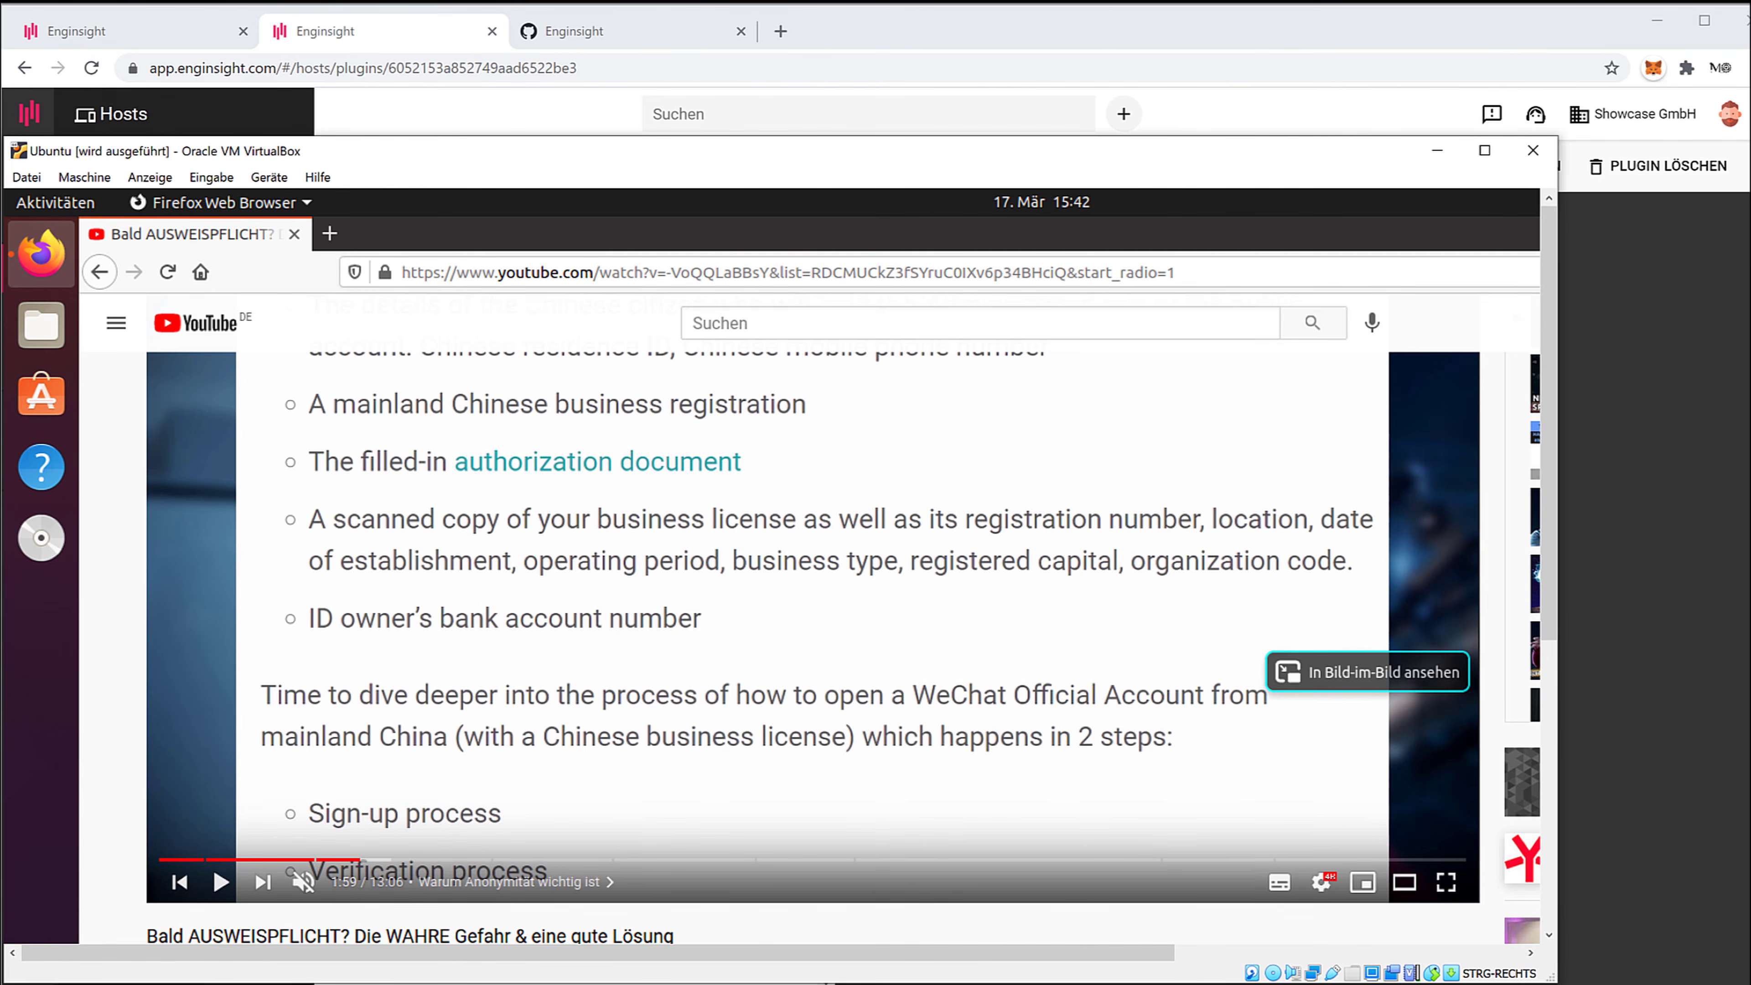
{"action": "scroll", "coordinate": [572, 904], "scroll_direction": "down", "scroll_amount": 2}
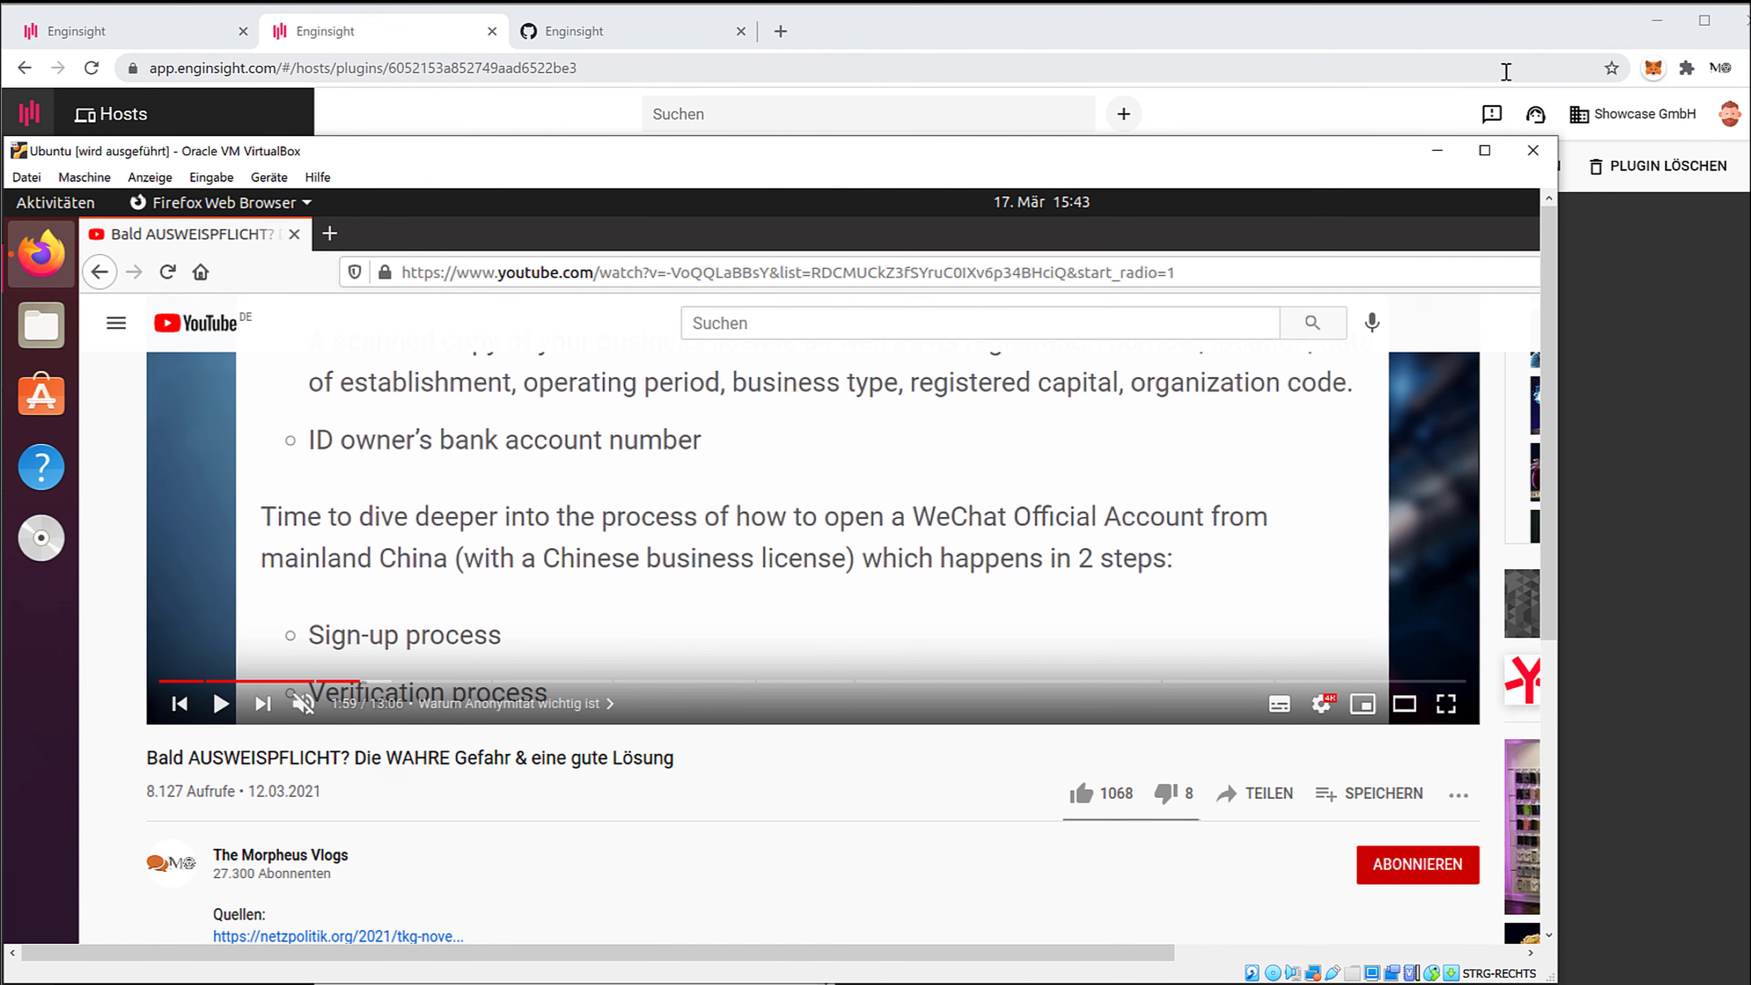
- Switch back to Enginsight and run a test of the plugin on the host morpheus-VirtualBox
{"action": "left_click", "coordinate": [1504, 70]}
{"action": "left_click", "coordinate": [1302, 166]}
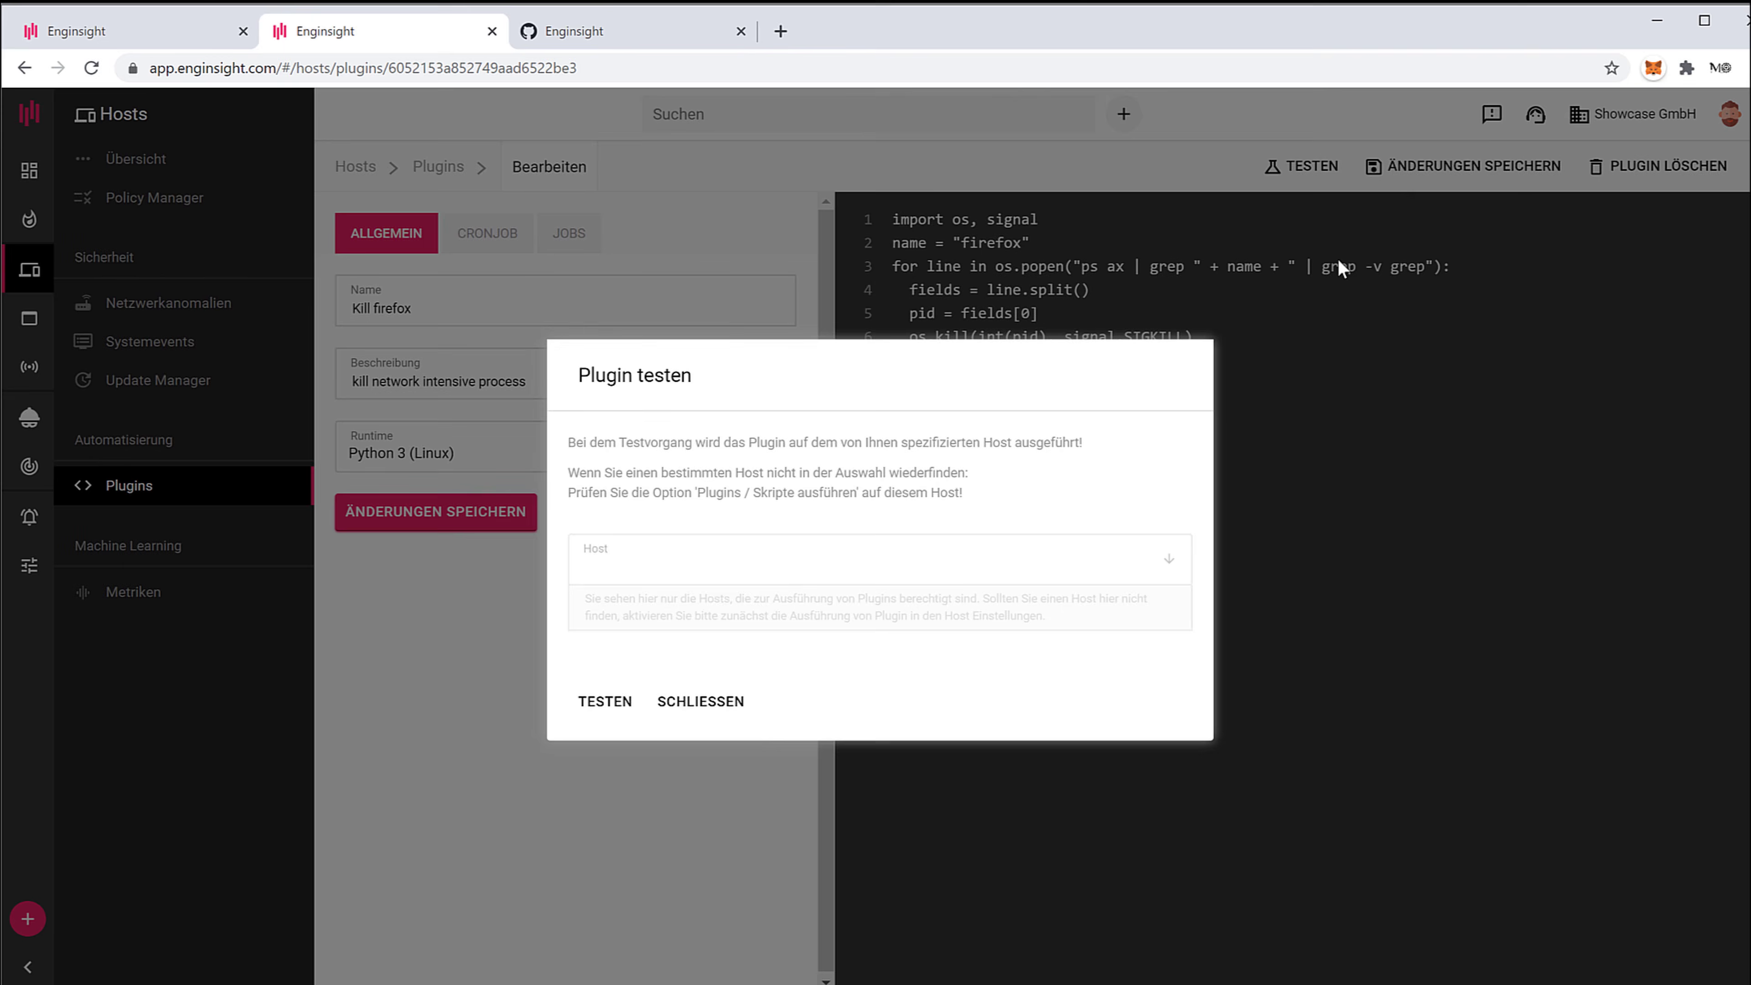
{"action": "left_click", "coordinate": [906, 555]}
{"action": "left_click", "coordinate": [700, 642]}
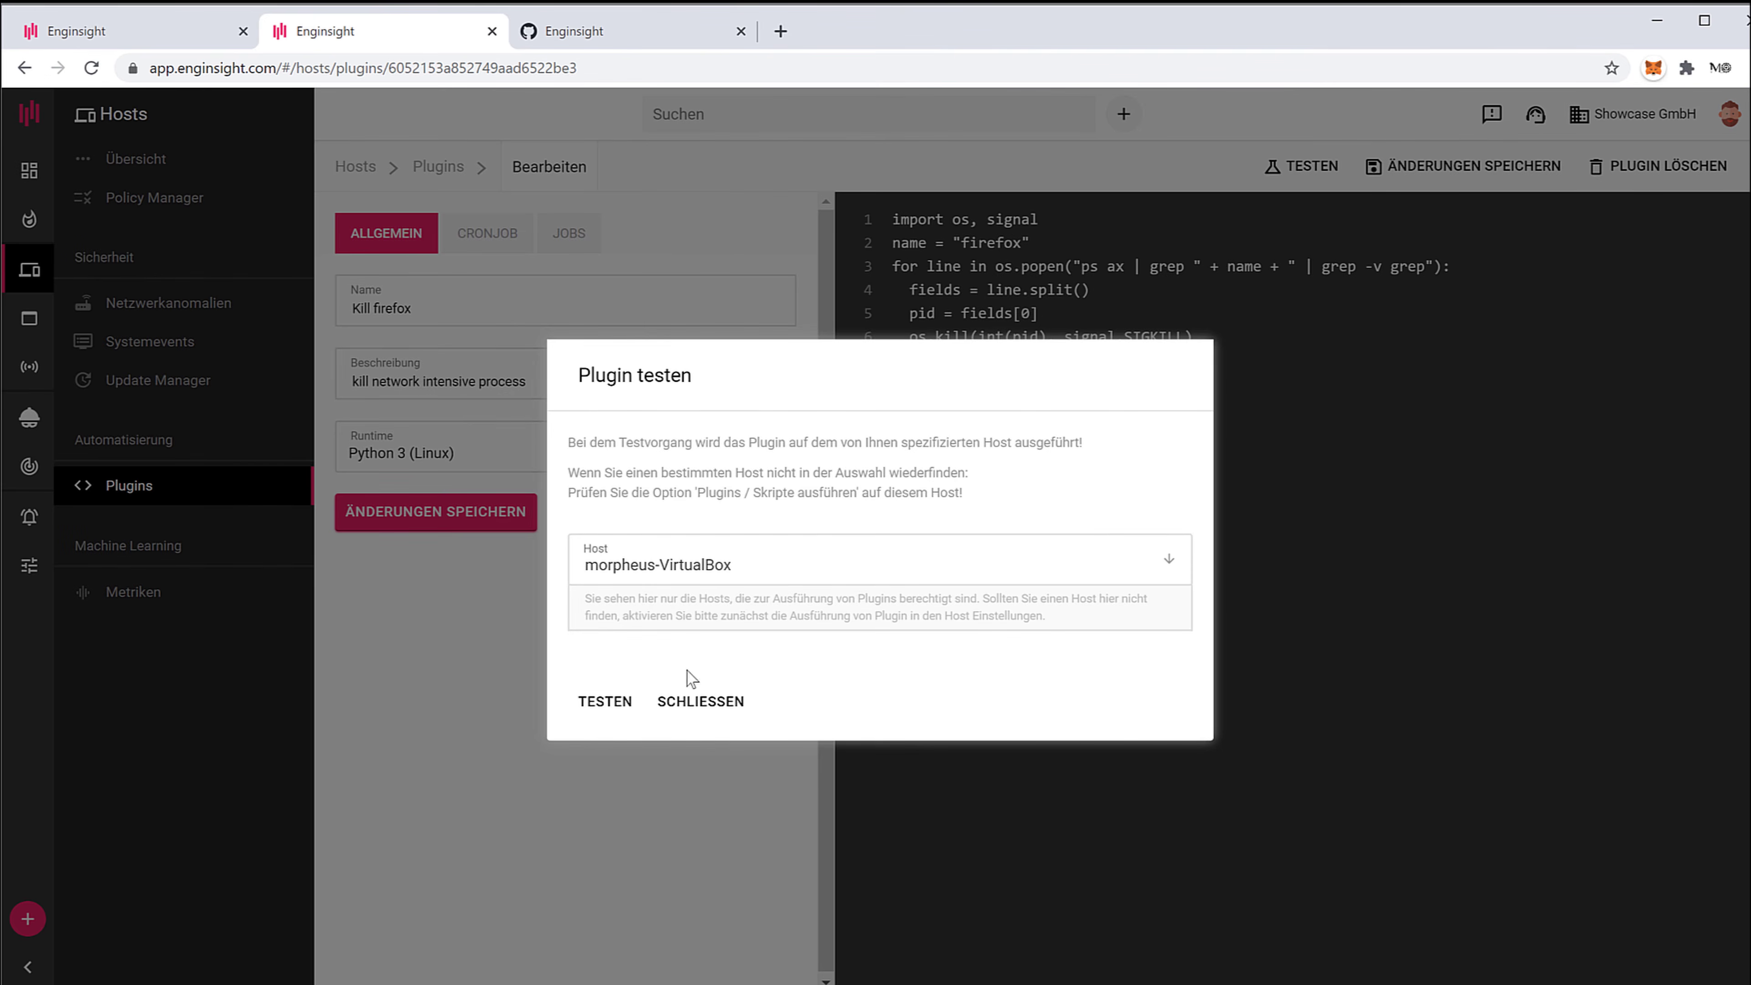
{"action": "left_click", "coordinate": [593, 710]}
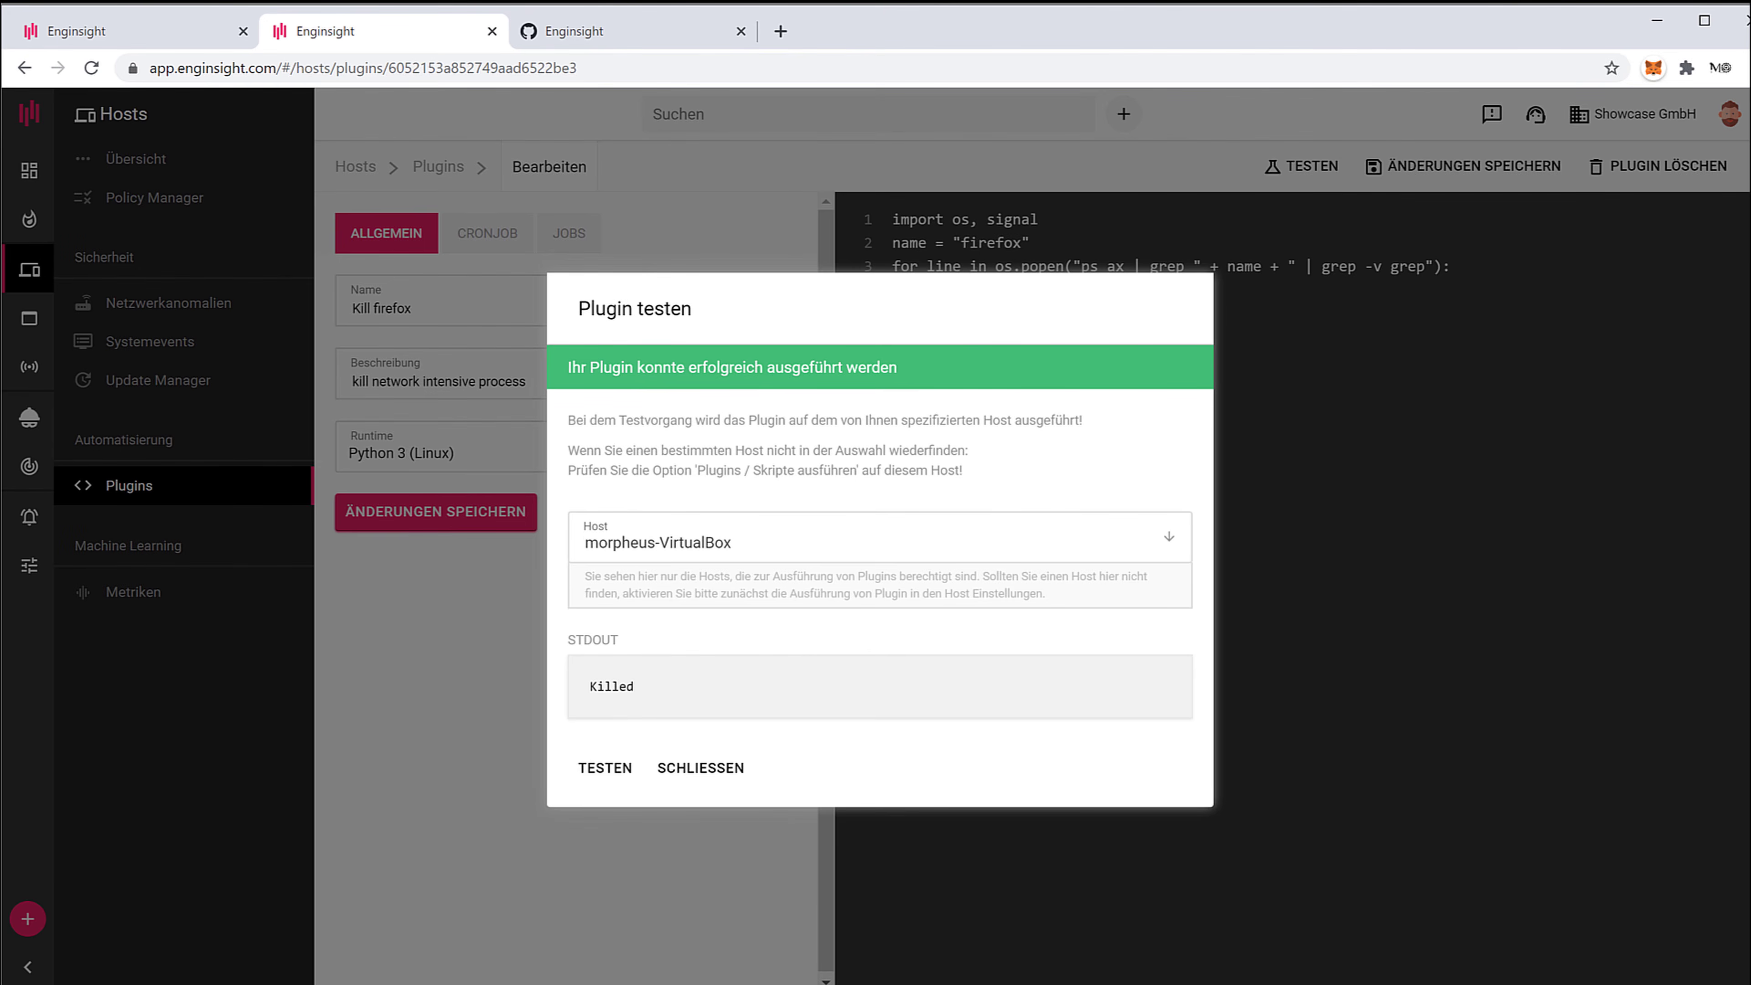
- Check the Ubuntu VM for the test's effect on Firefox, and save the Kill firefox plugin in Enginsight
{"action": "left_click", "coordinate": [1041, 983]}
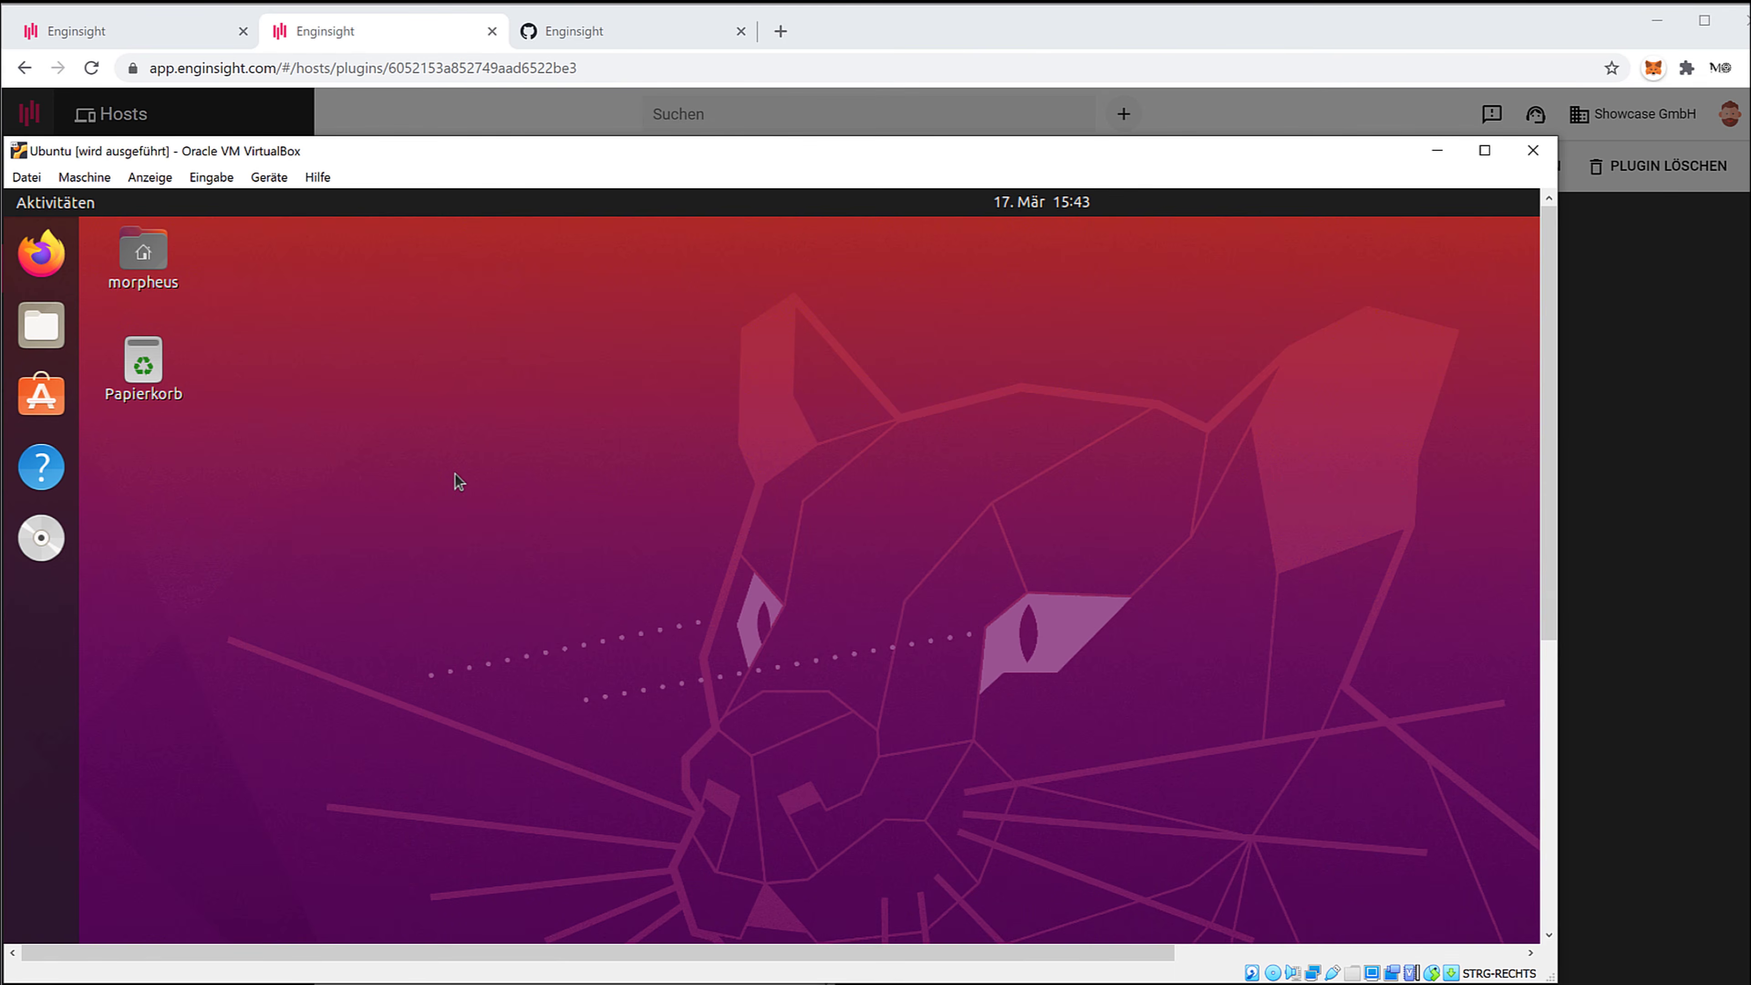
{"action": "left_click", "coordinate": [1654, 452]}
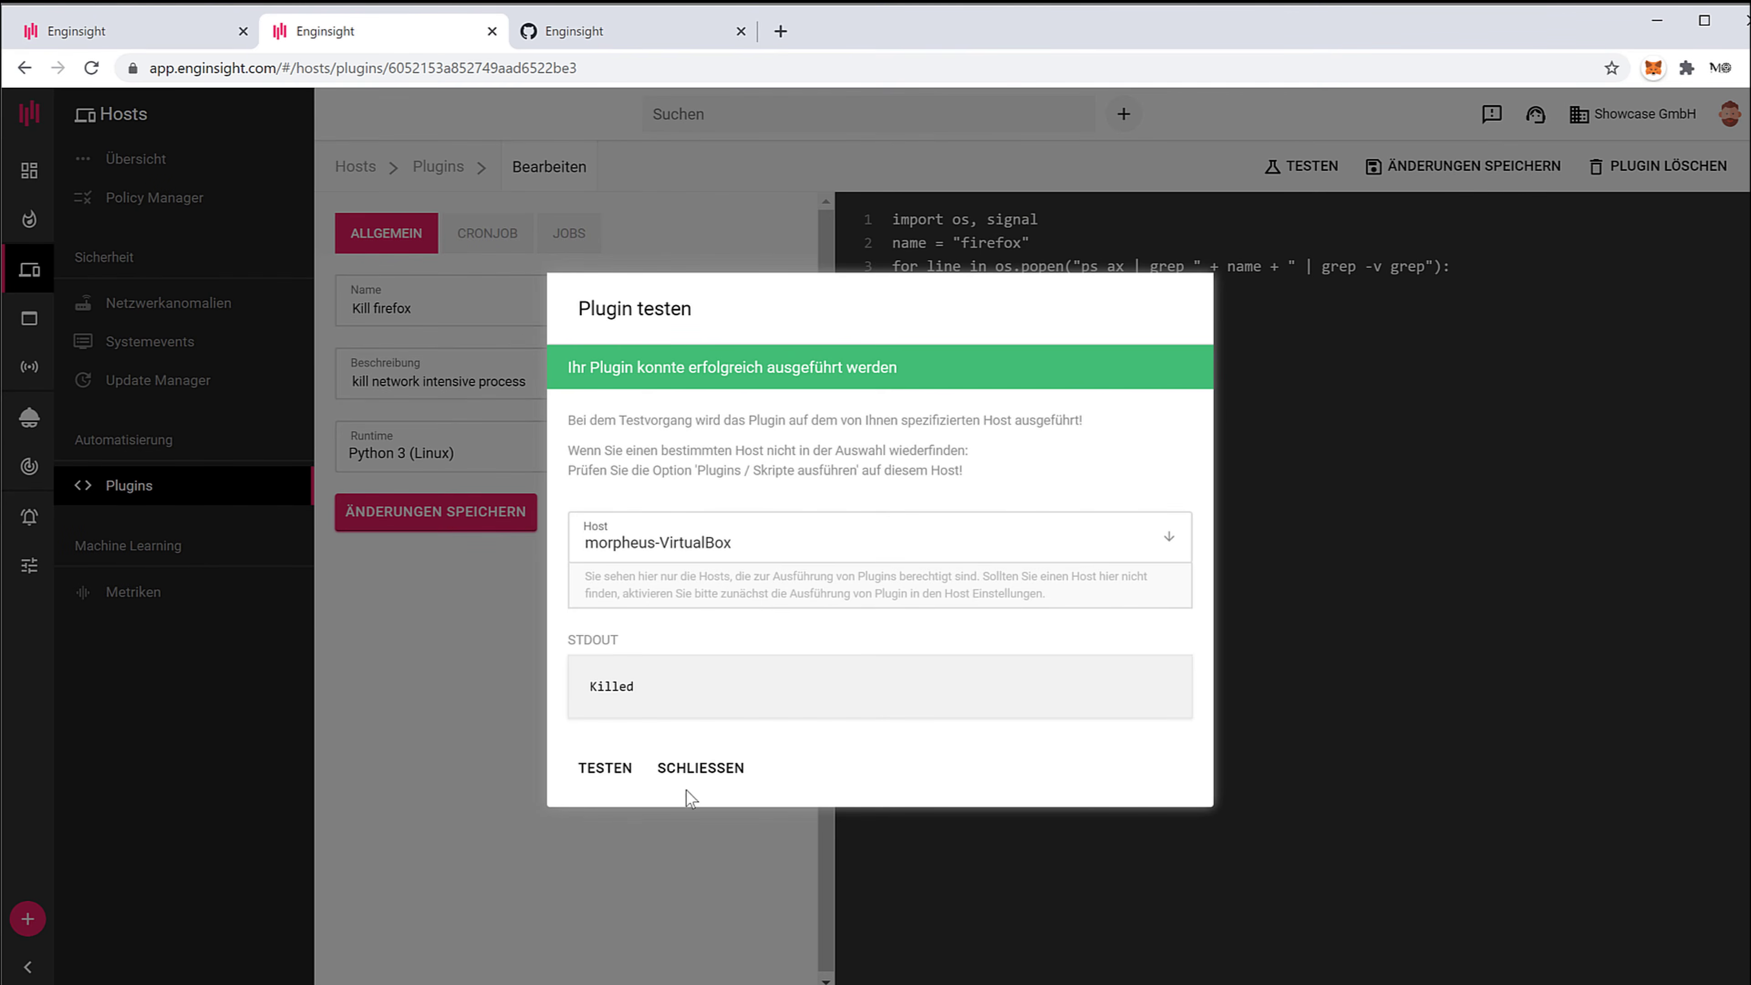
{"action": "left_click", "coordinate": [719, 776]}
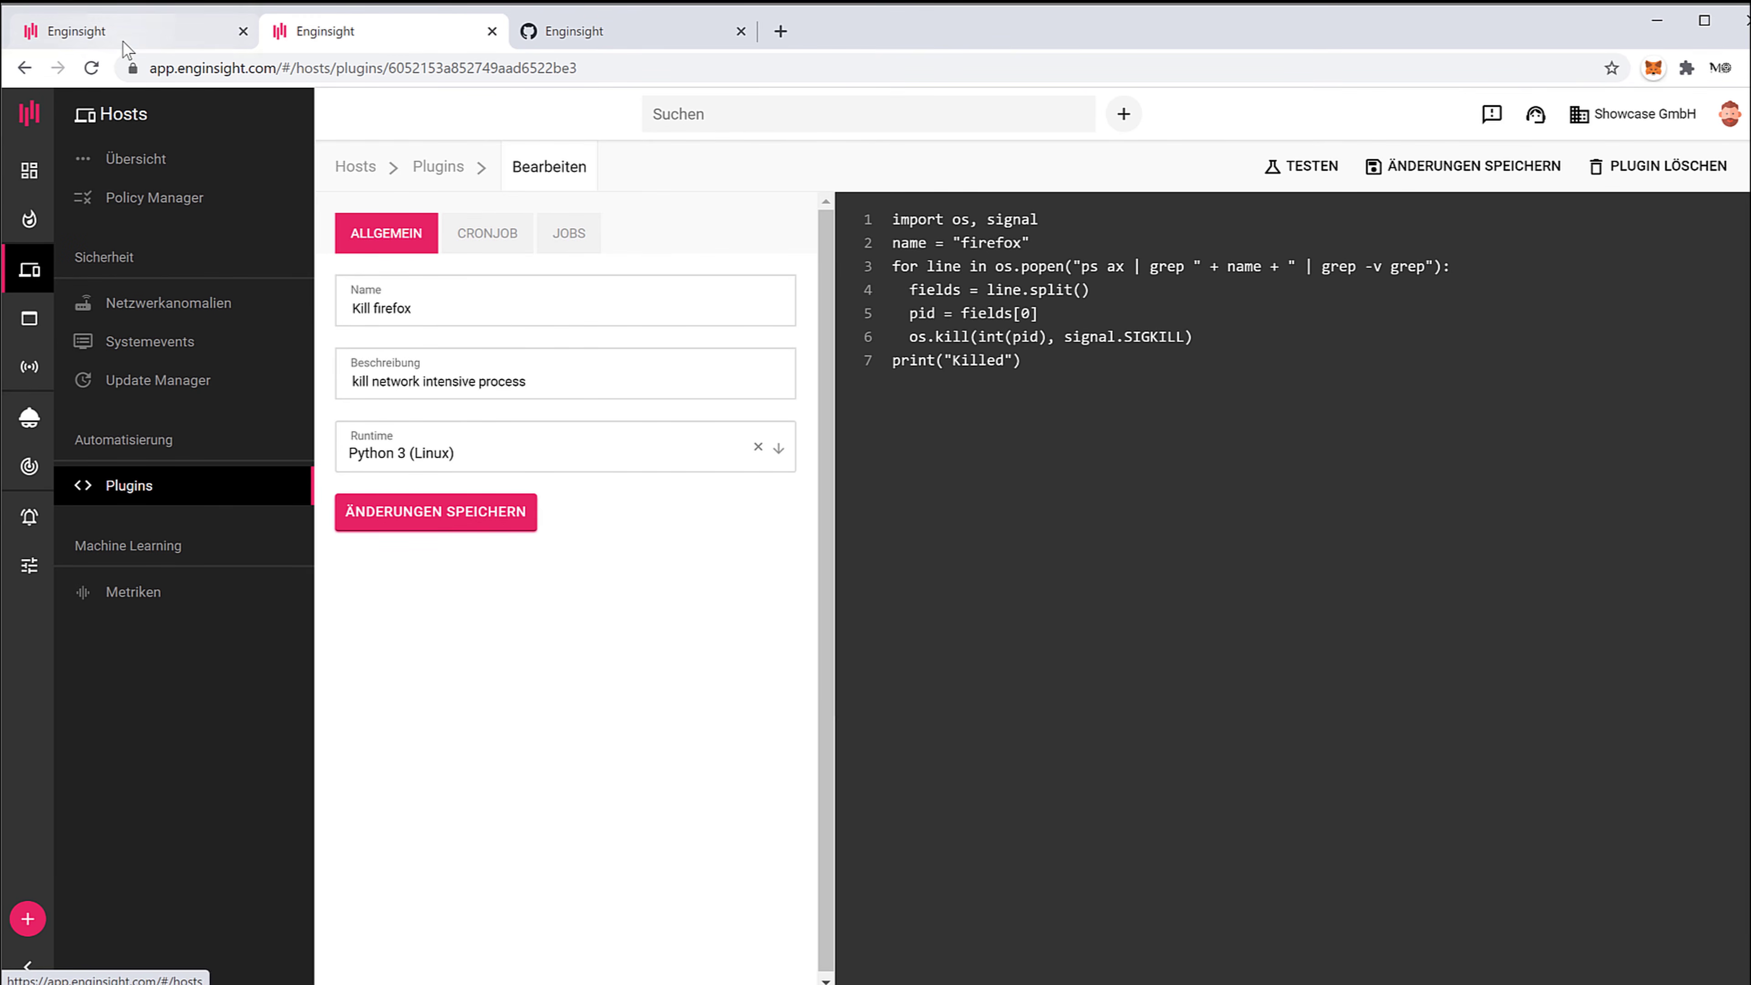
{"action": "left_click", "coordinate": [433, 523]}
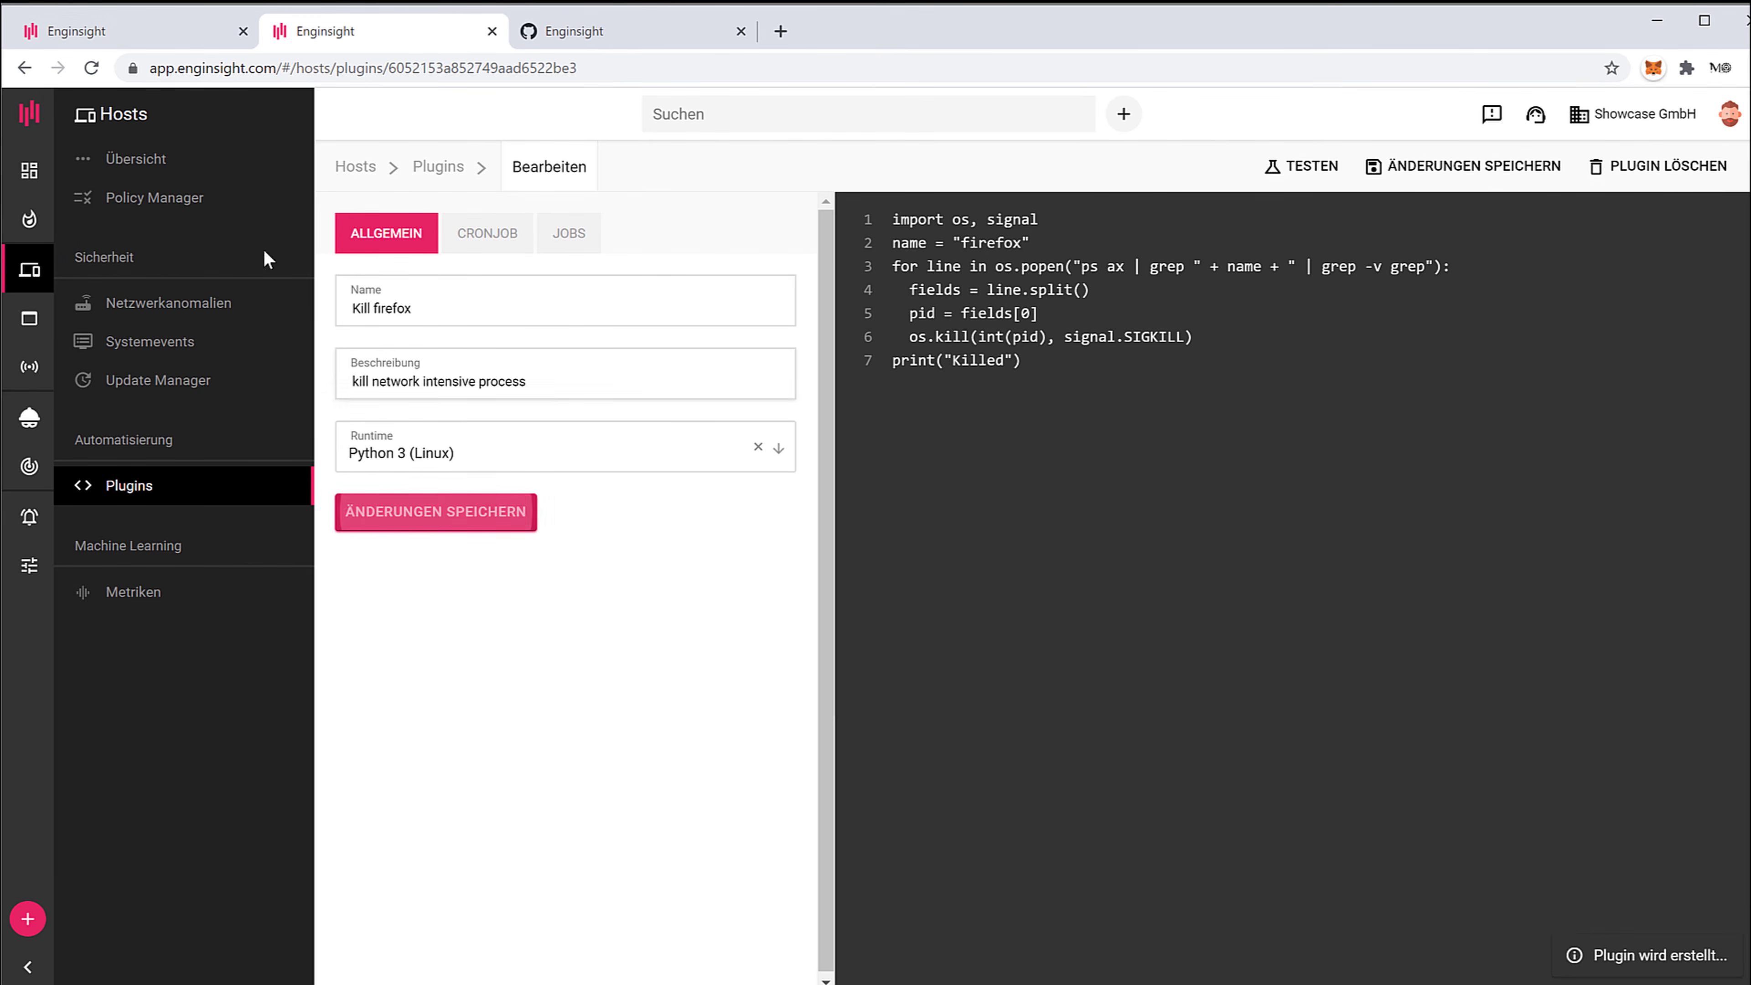
- Reload the network traffic alarm, assign the plugin Kill firefox in its Automatisierung section, and save the alarm
{"action": "left_click", "coordinate": [131, 31]}
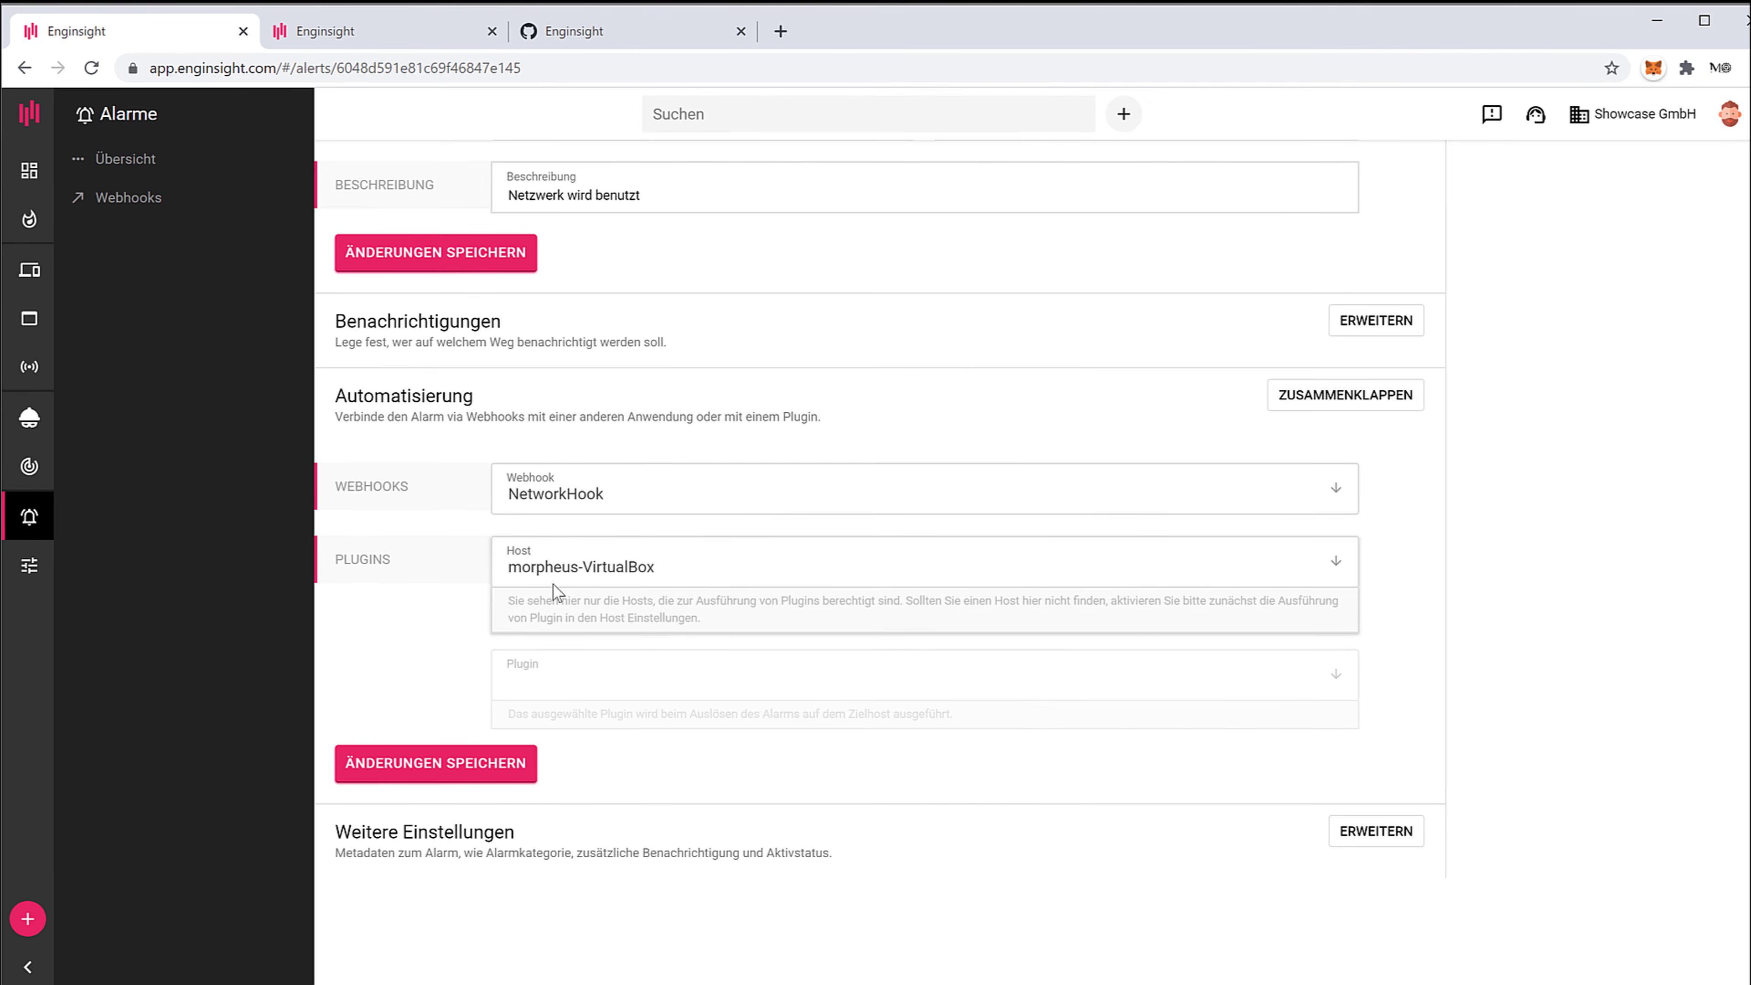
{"action": "scroll", "coordinate": [614, 372], "scroll_direction": "up", "scroll_amount": 5}
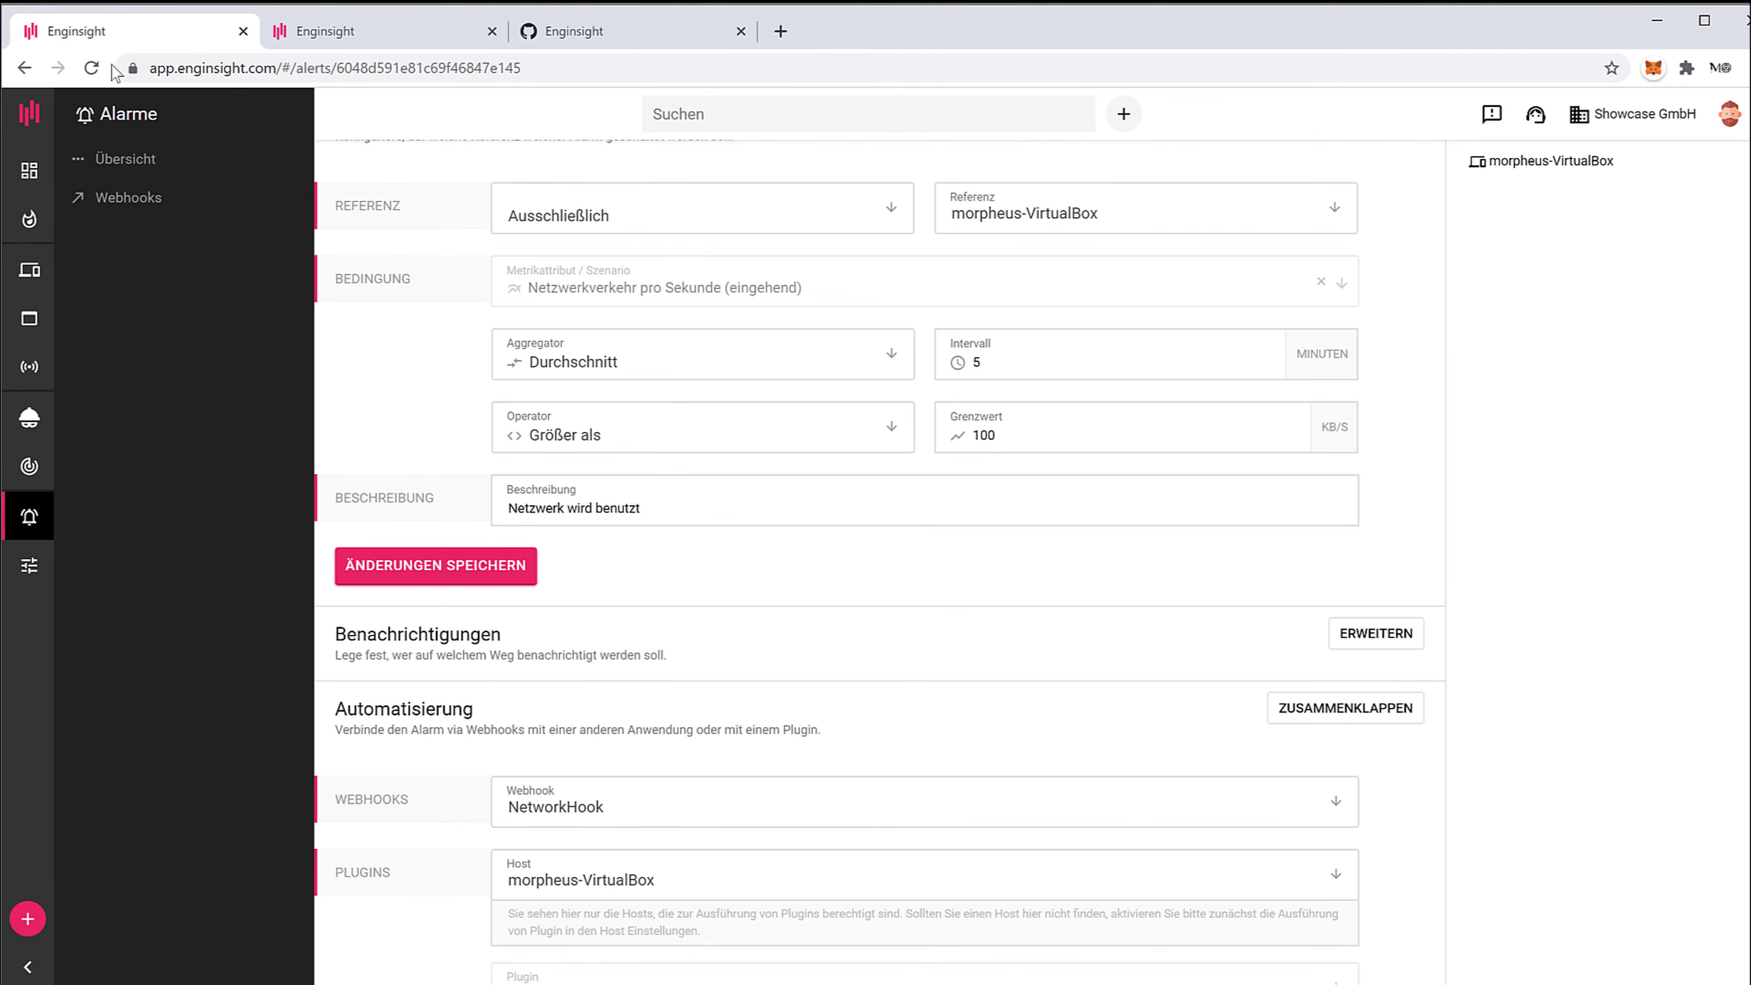
{"action": "left_click", "coordinate": [91, 67]}
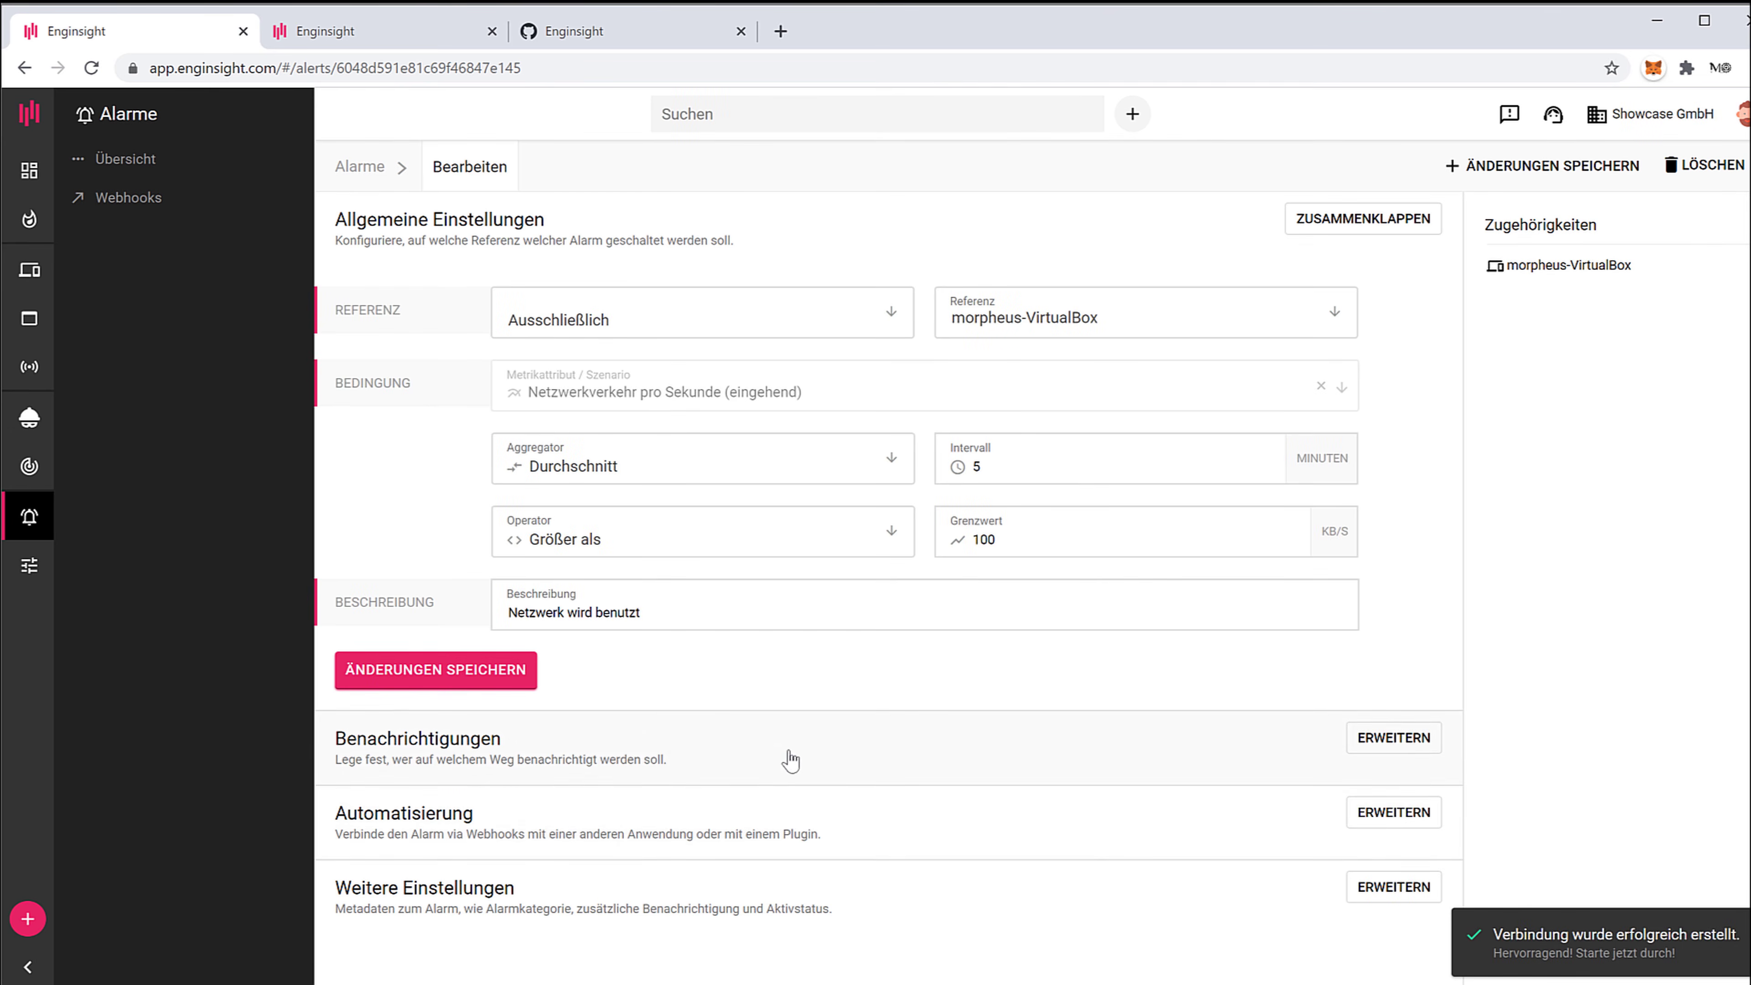
{"action": "left_click", "coordinate": [782, 829]}
{"action": "scroll", "coordinate": [774, 669], "scroll_direction": "down", "scroll_amount": 5}
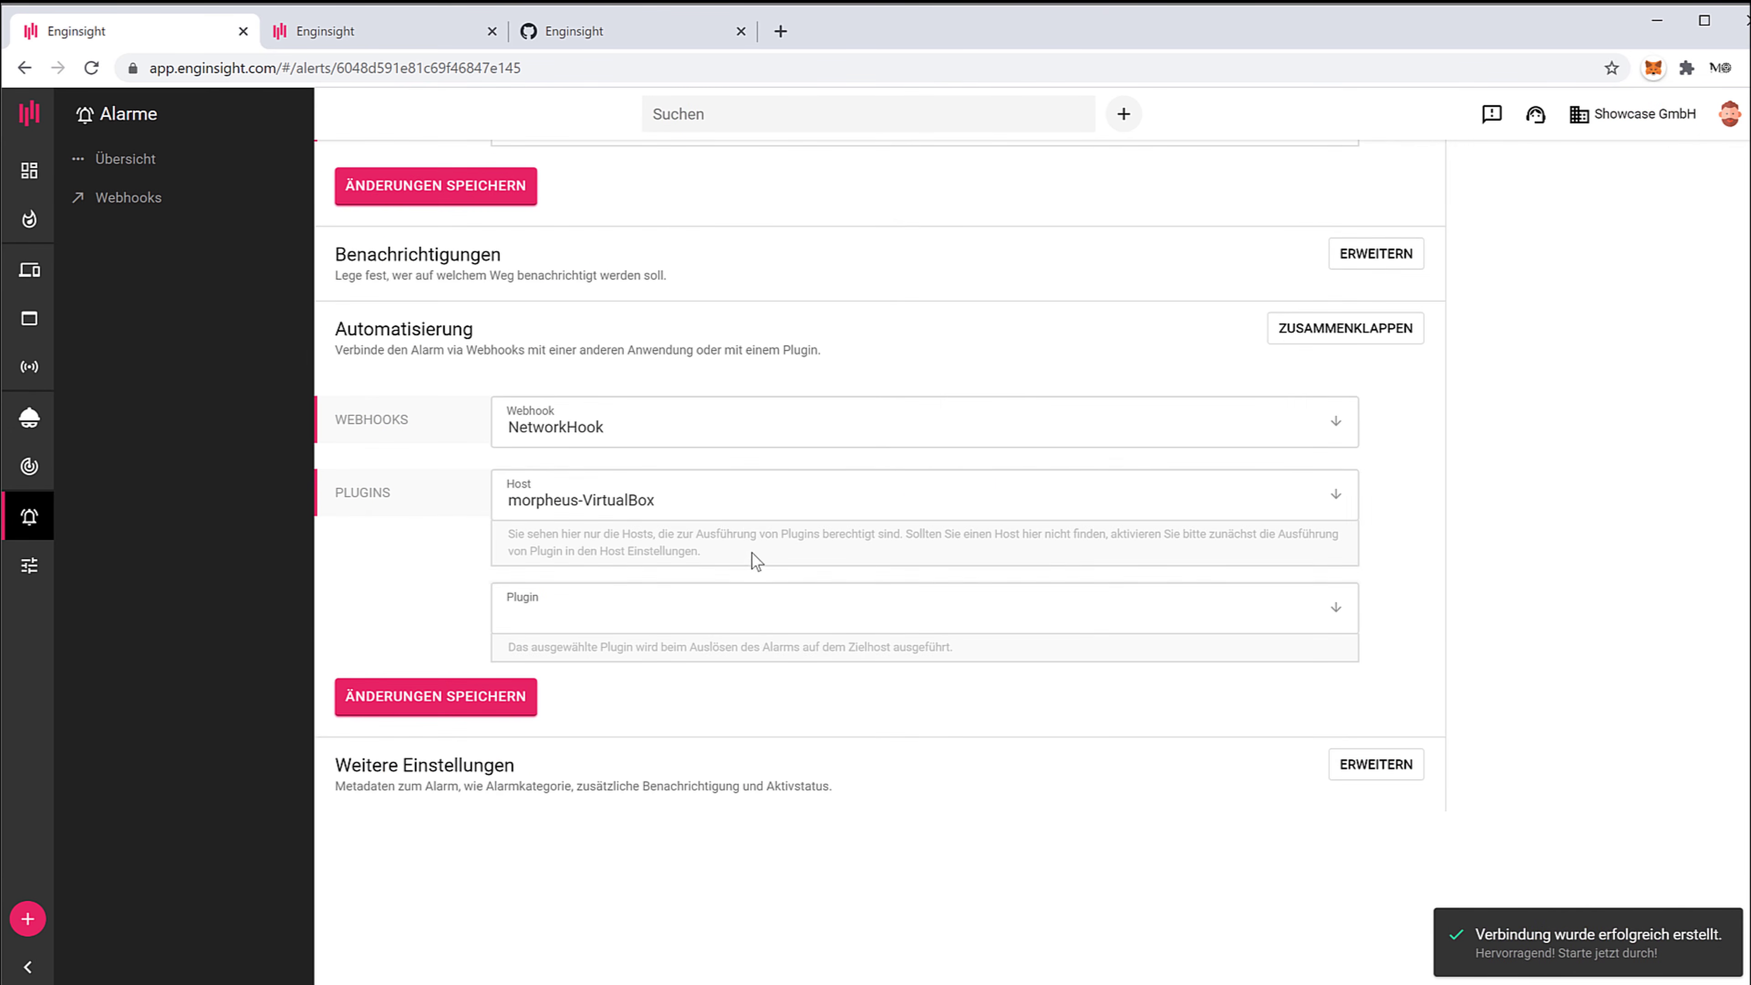
{"action": "left_click", "coordinate": [758, 624]}
{"action": "left_click", "coordinate": [637, 710]}
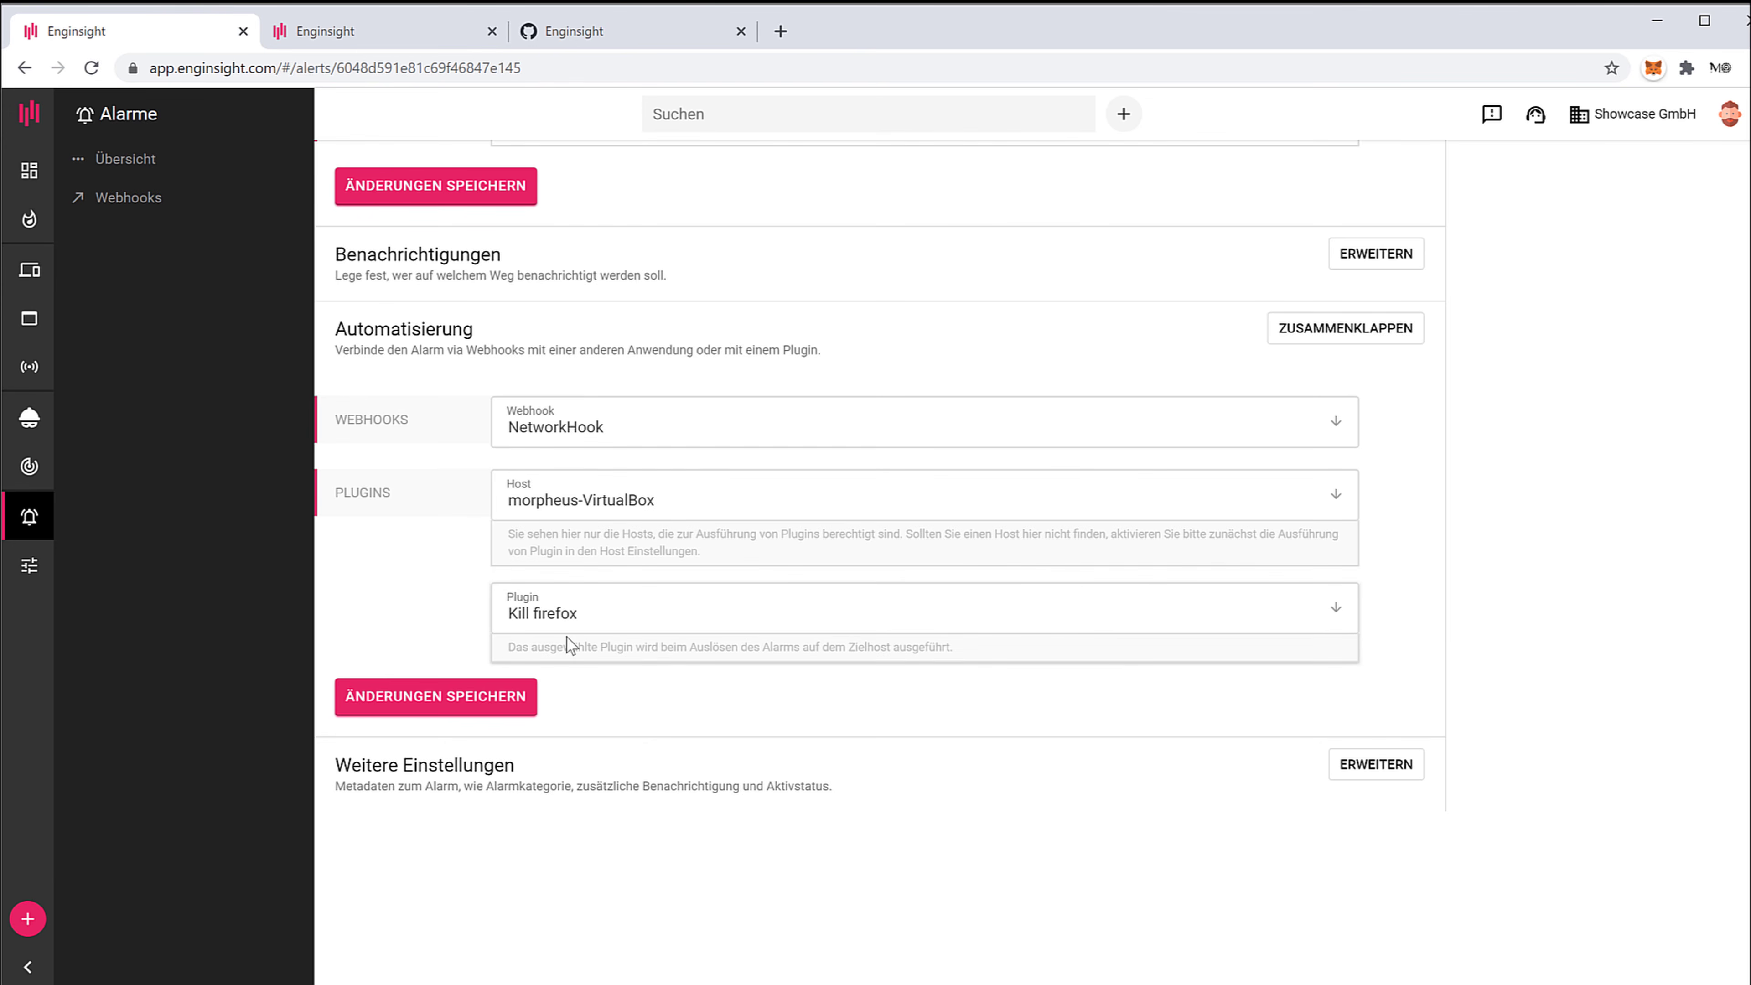
{"action": "left_click", "coordinate": [477, 697]}
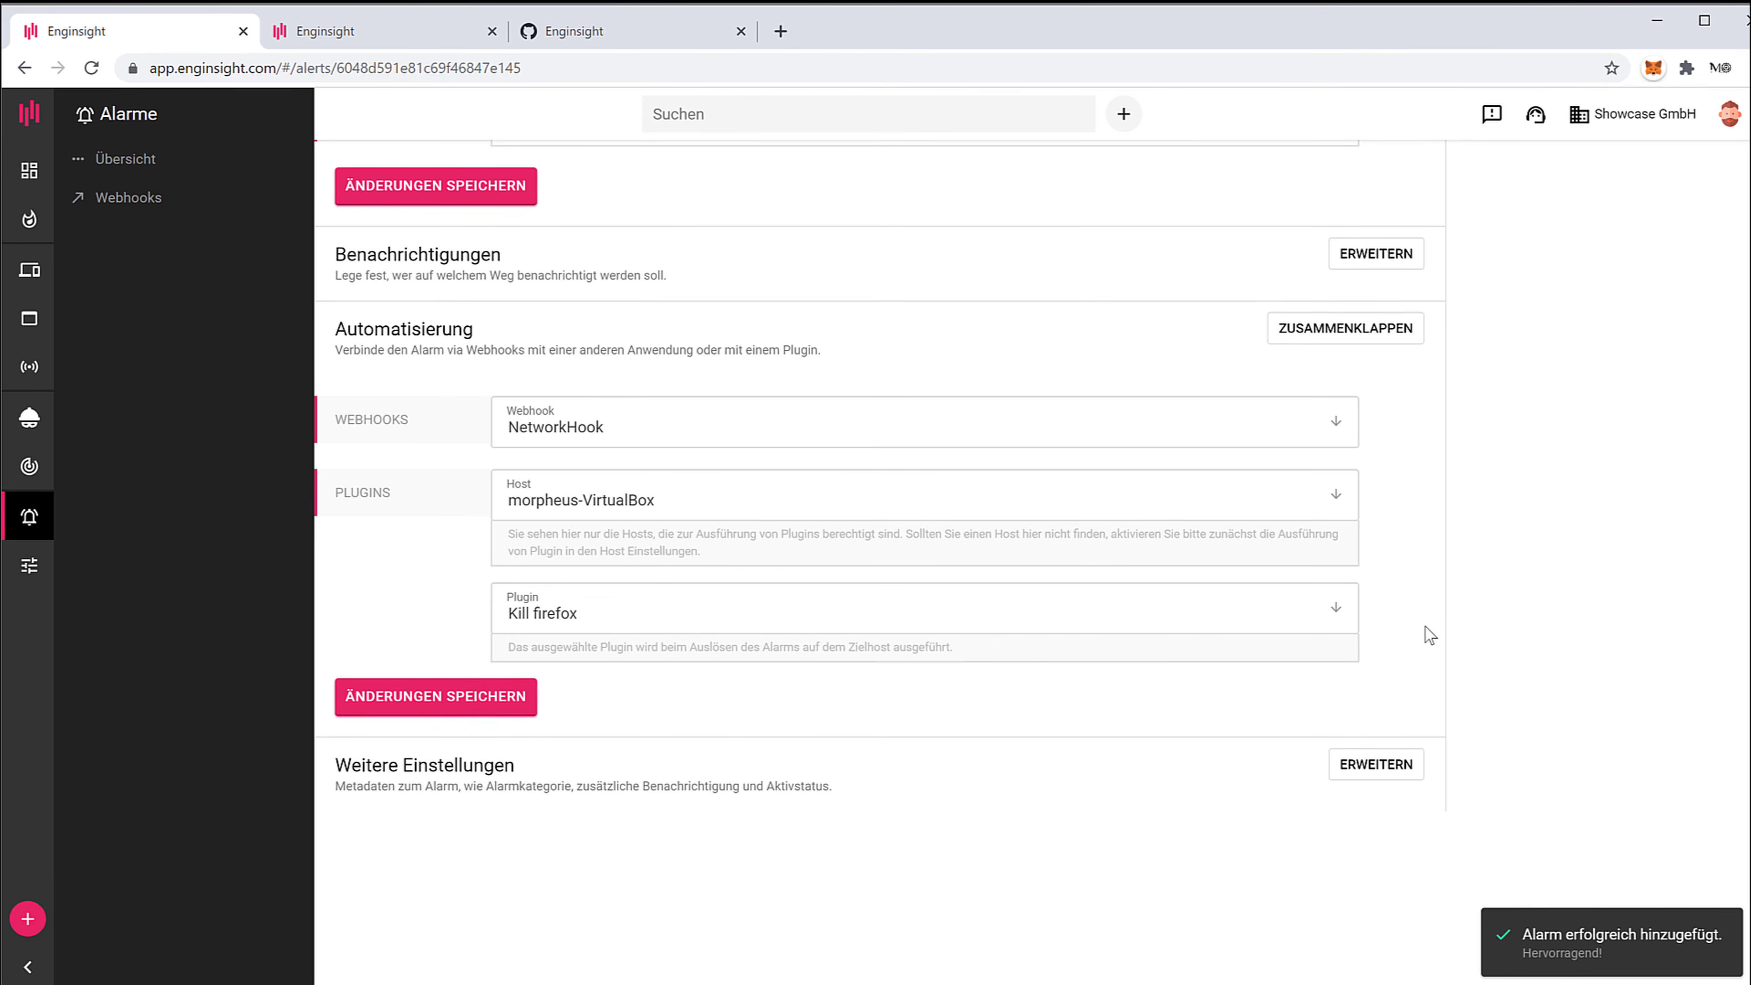
- Launch Firefox in the Ubuntu VM, close the Mozilla welcome tab and the new tab, and return to the Enginsight alarm
{"action": "scroll", "coordinate": [1482, 595], "scroll_direction": "up", "scroll_amount": 7}
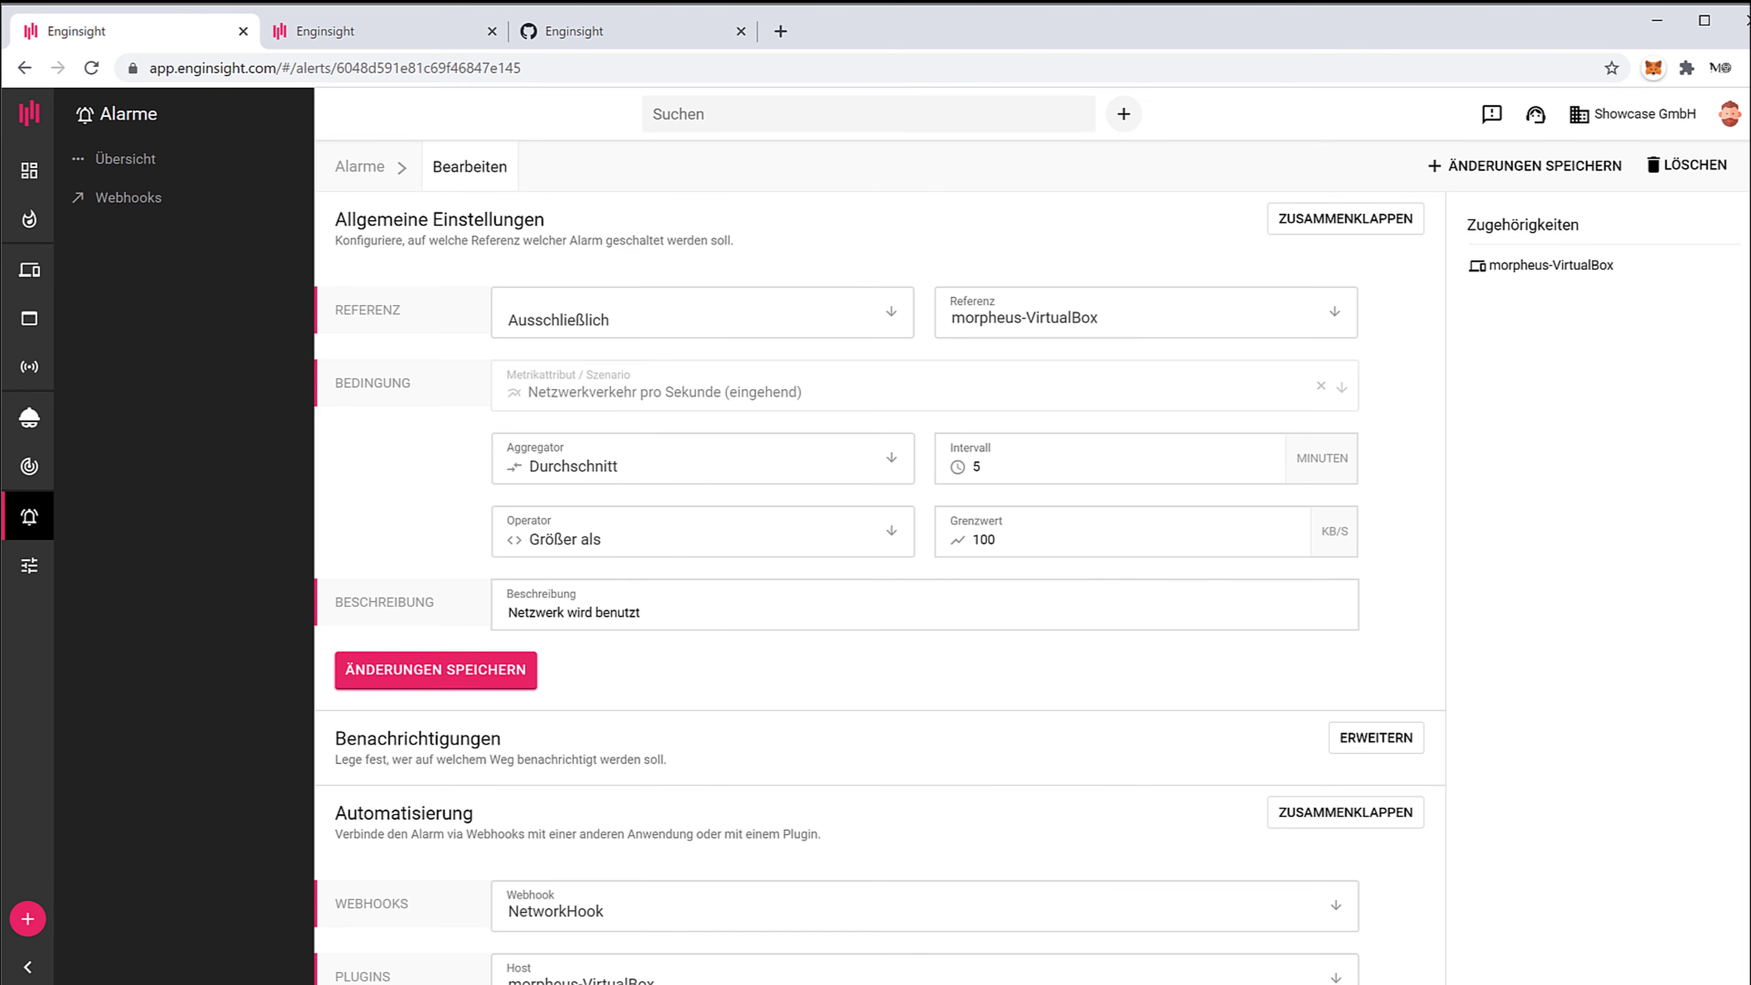
{"action": "key", "text": "alt+Tab"}
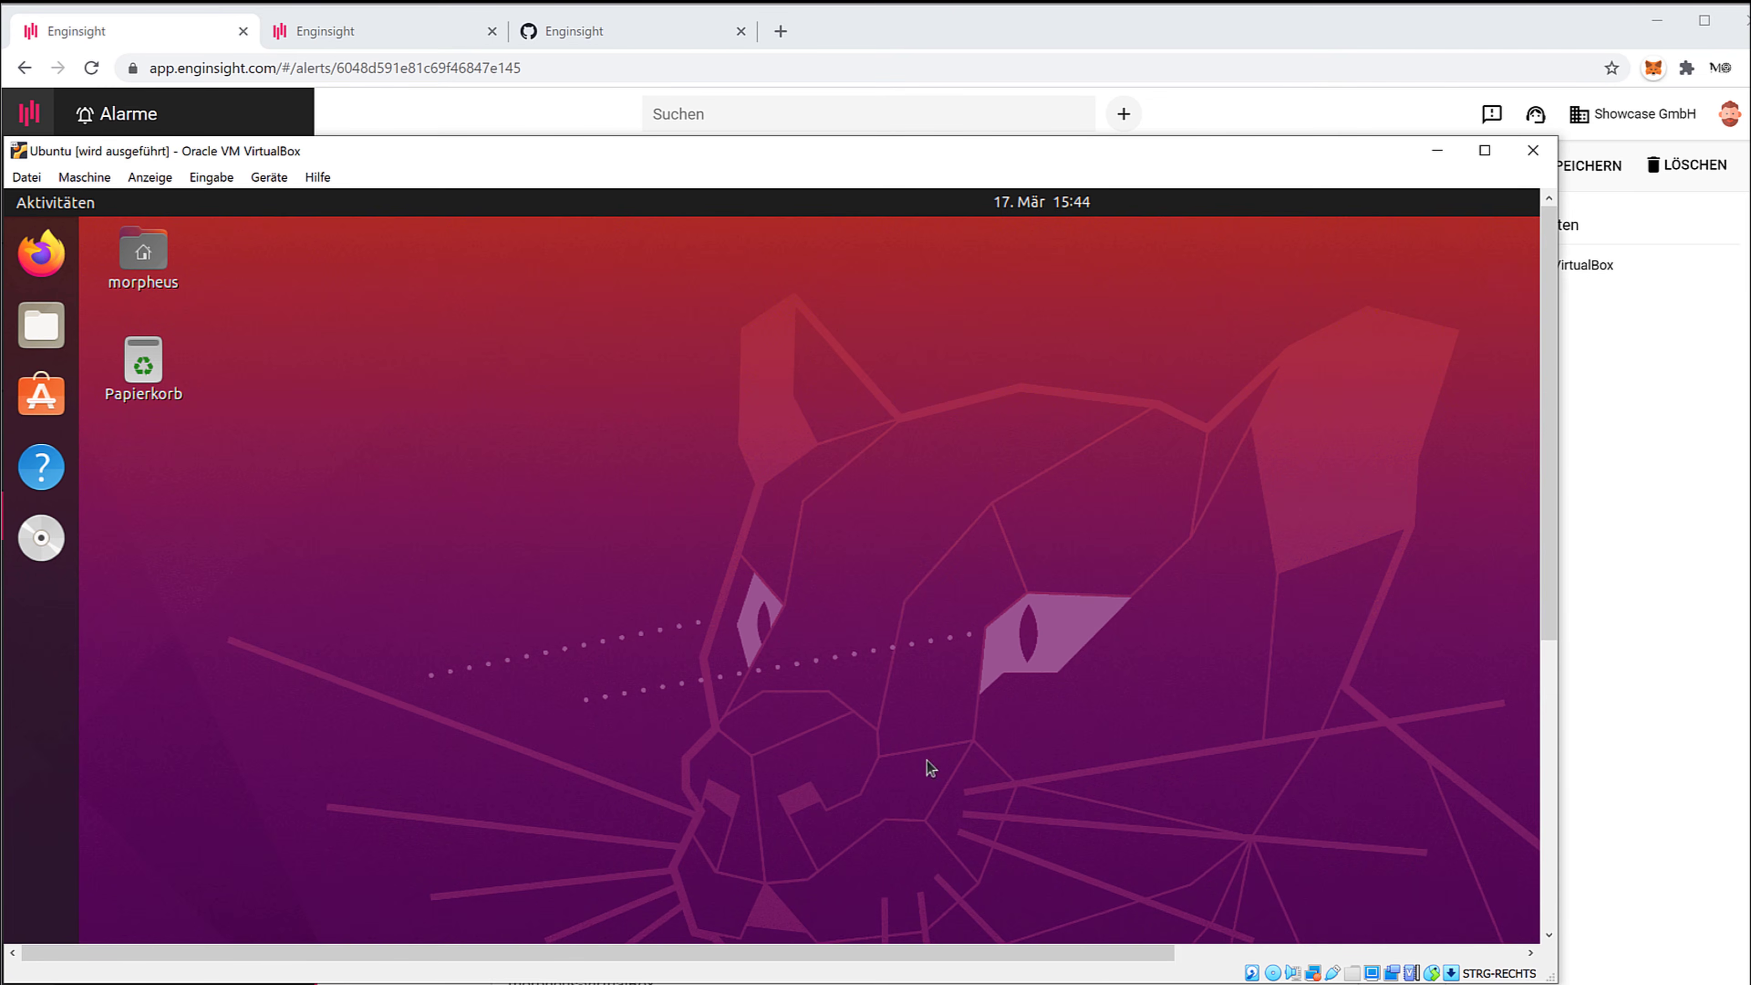
{"action": "left_click", "coordinate": [40, 253]}
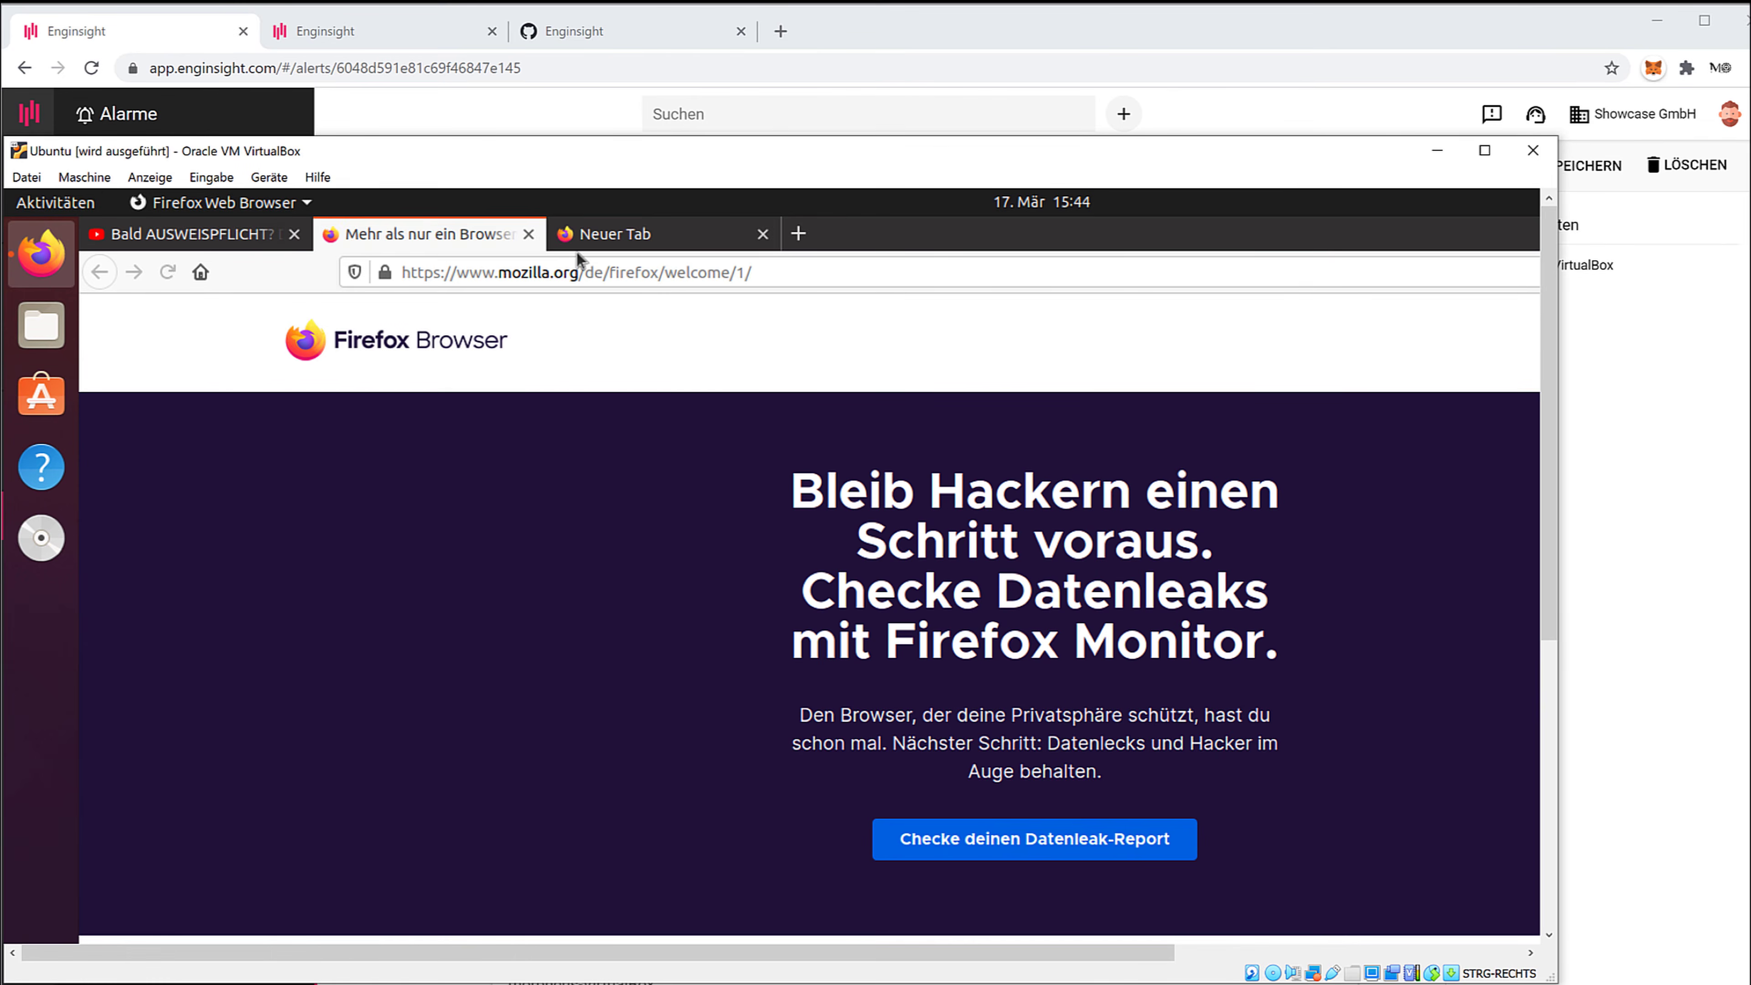
{"action": "left_click", "coordinate": [529, 234]}
{"action": "left_click", "coordinate": [530, 235]}
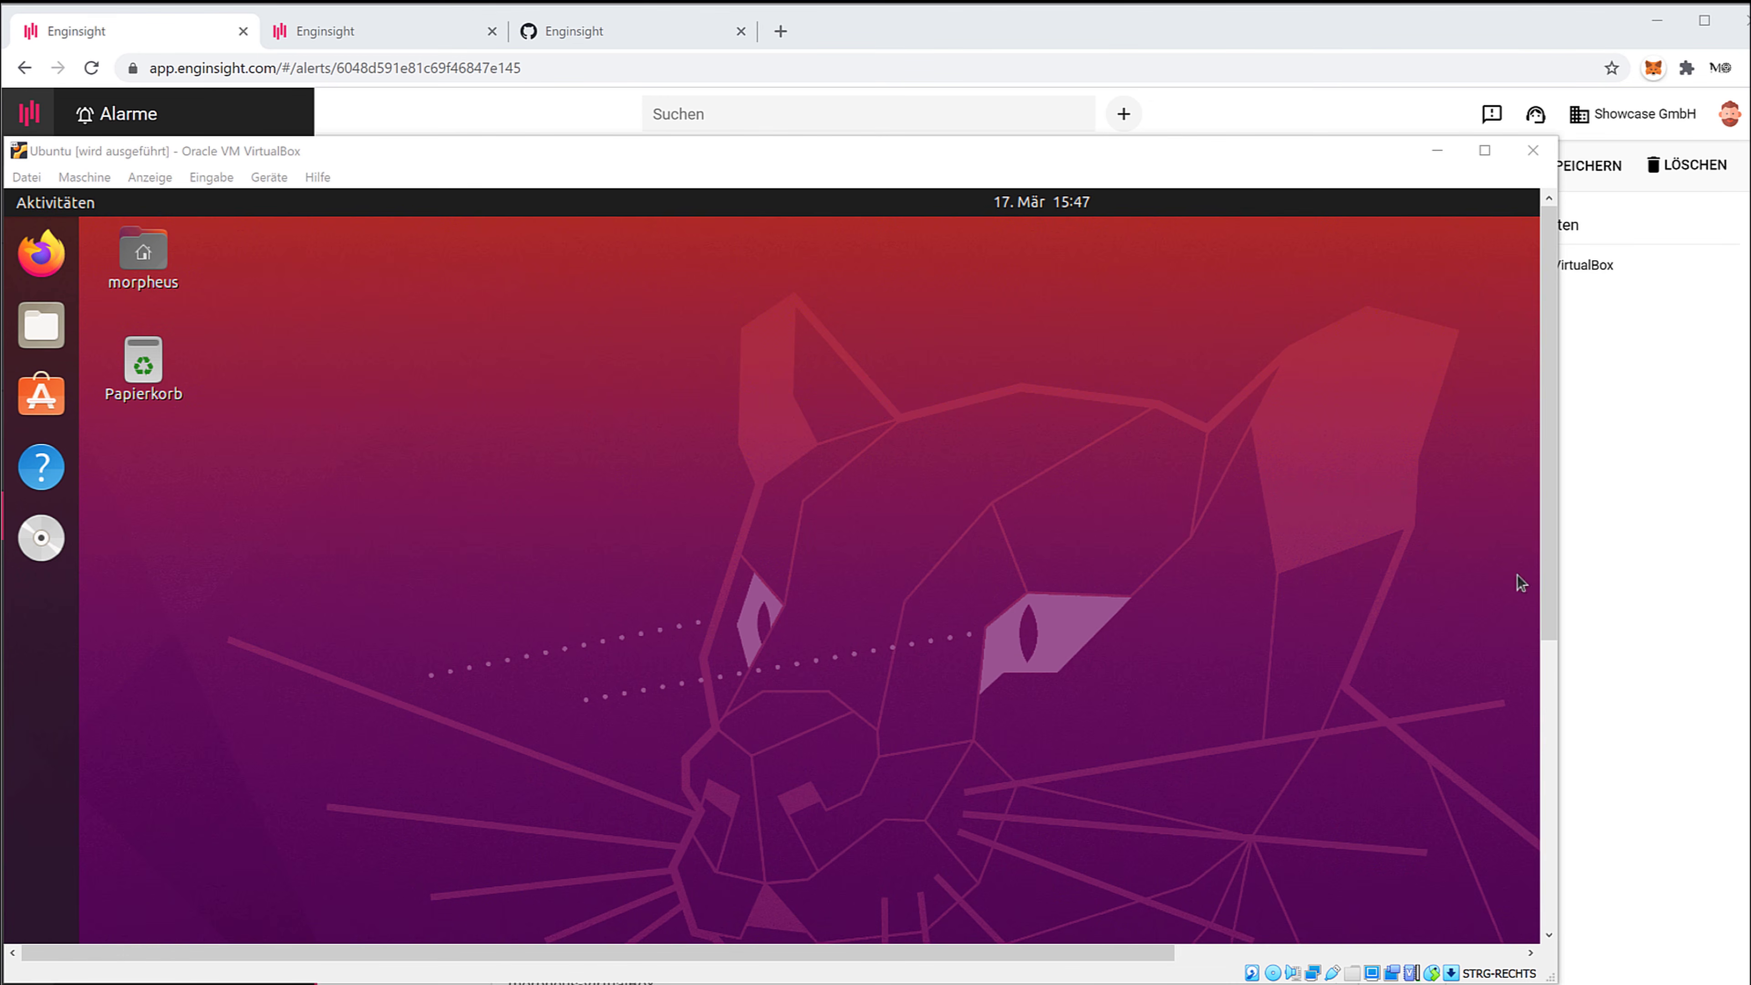
{"action": "left_click", "coordinate": [1627, 612]}
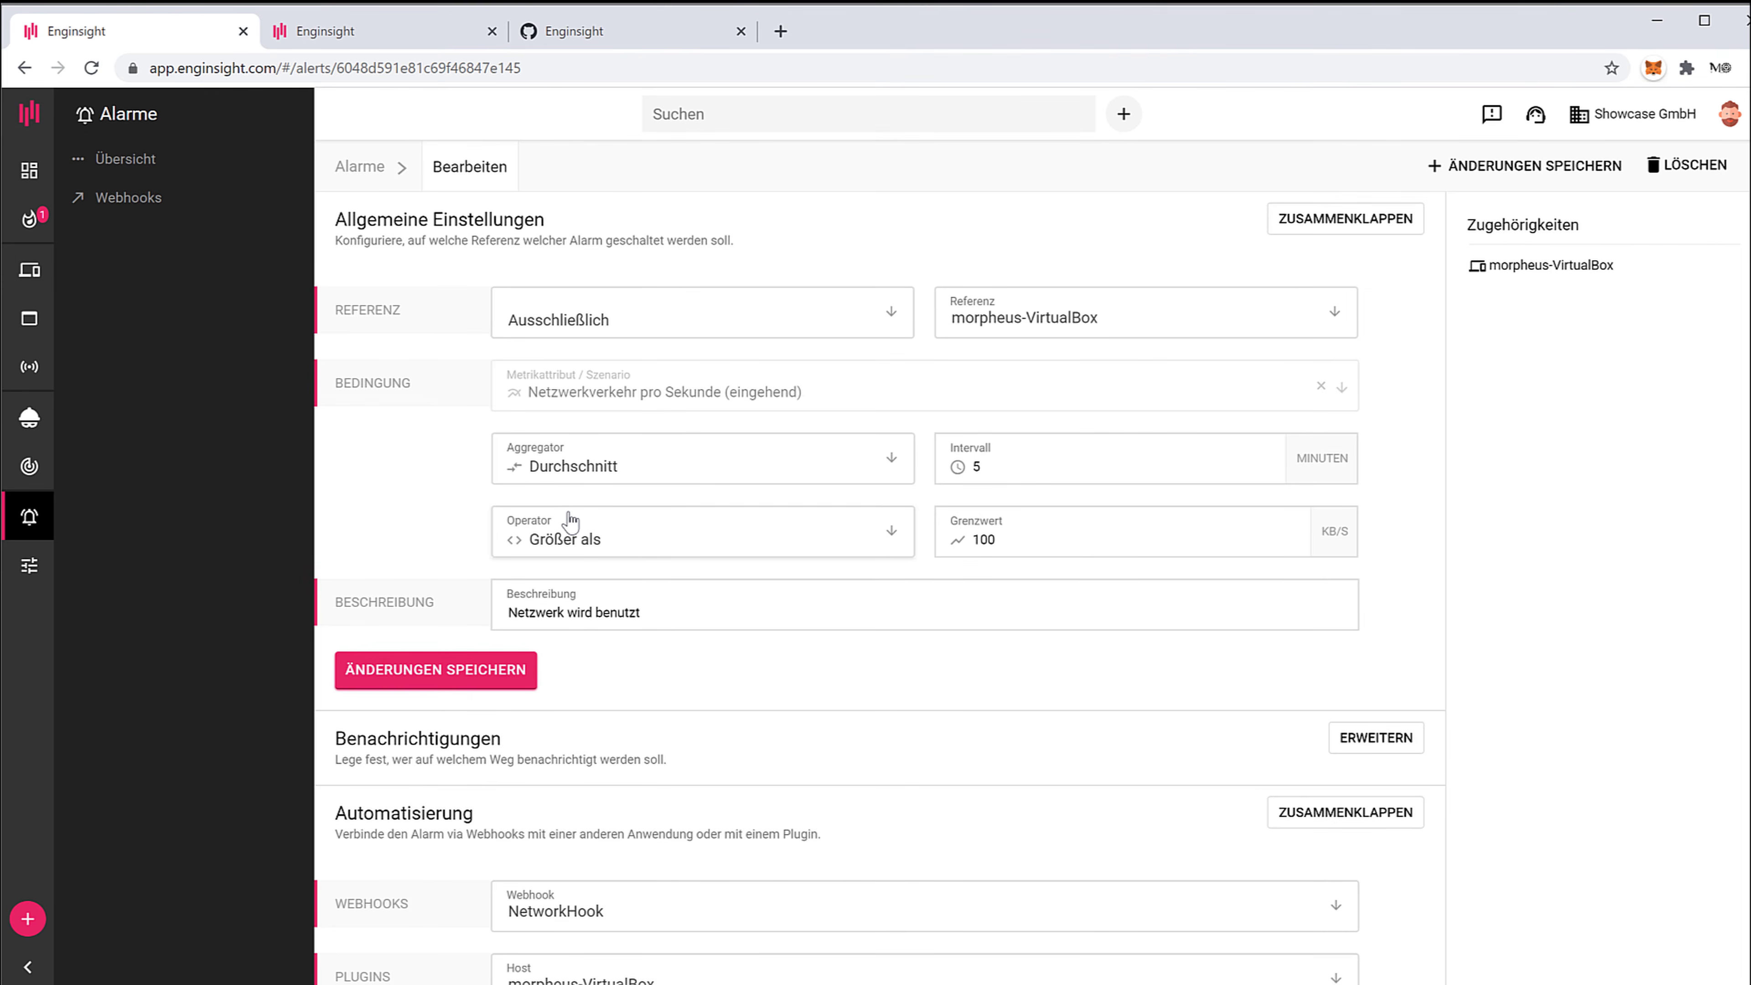